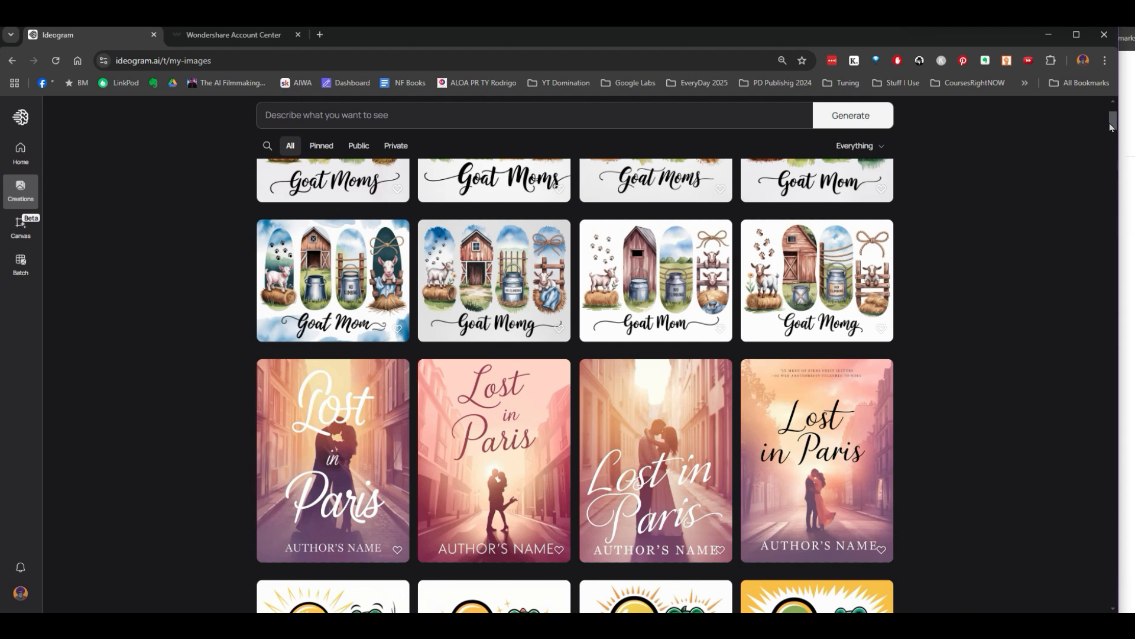
Look over the Brushstroke Mania mini course page, from its banner to the introduction on watercolor designs.
left_click_drag(1110, 126, 1114, 121)
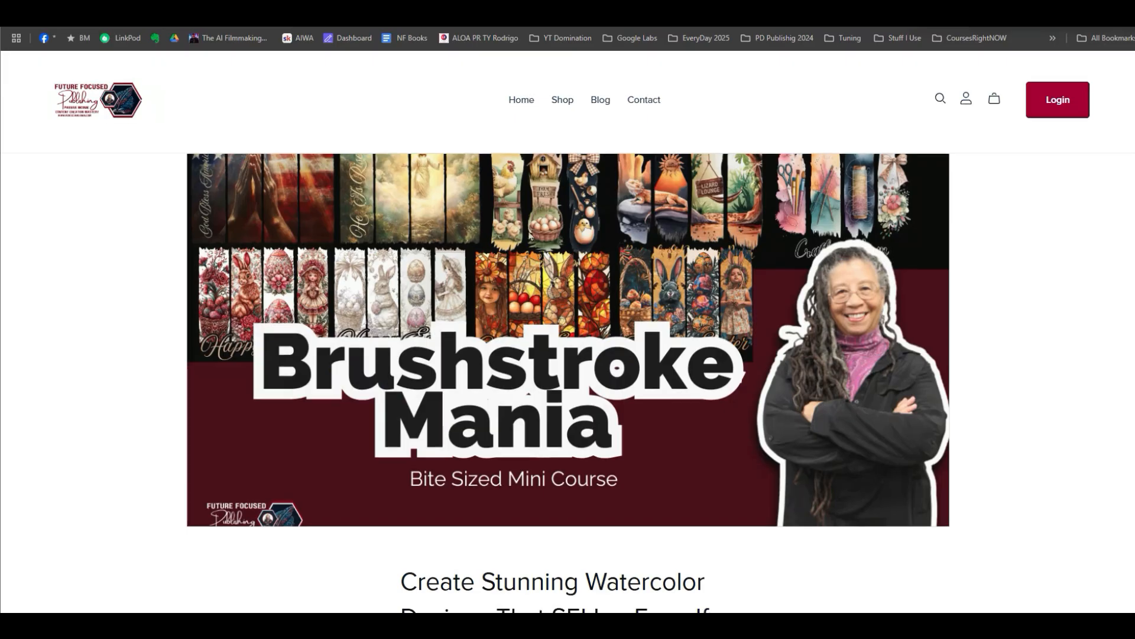
scroll(505, 249, "down", 3)
scroll(536, 291, "down", 4)
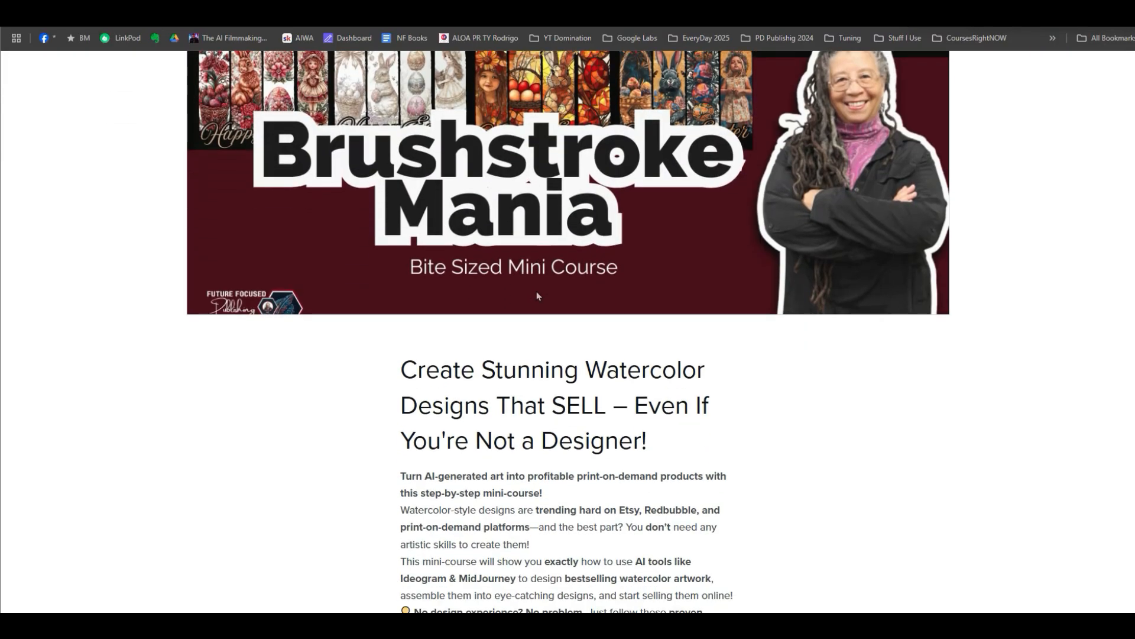
scroll(537, 296, "up", 6)
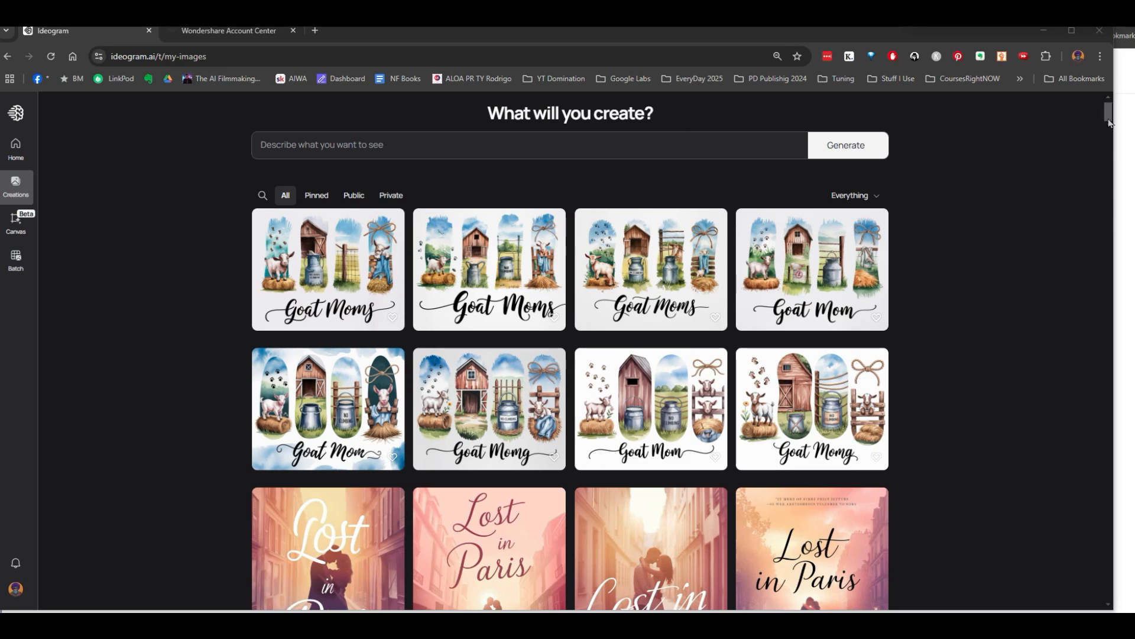
Browse the Ideogram creations from the Goat Mom designs and Lost in Paris covers to the letter A alligator images.
left_click_drag(1110, 118, 1110, 141)
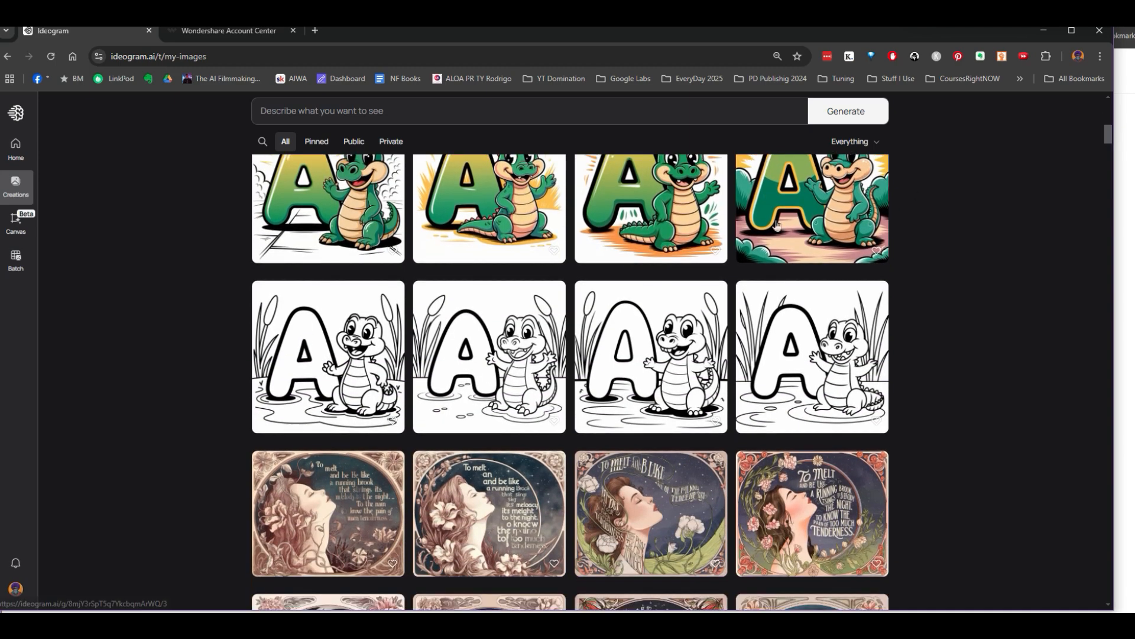
scroll(475, 318, "up", 2)
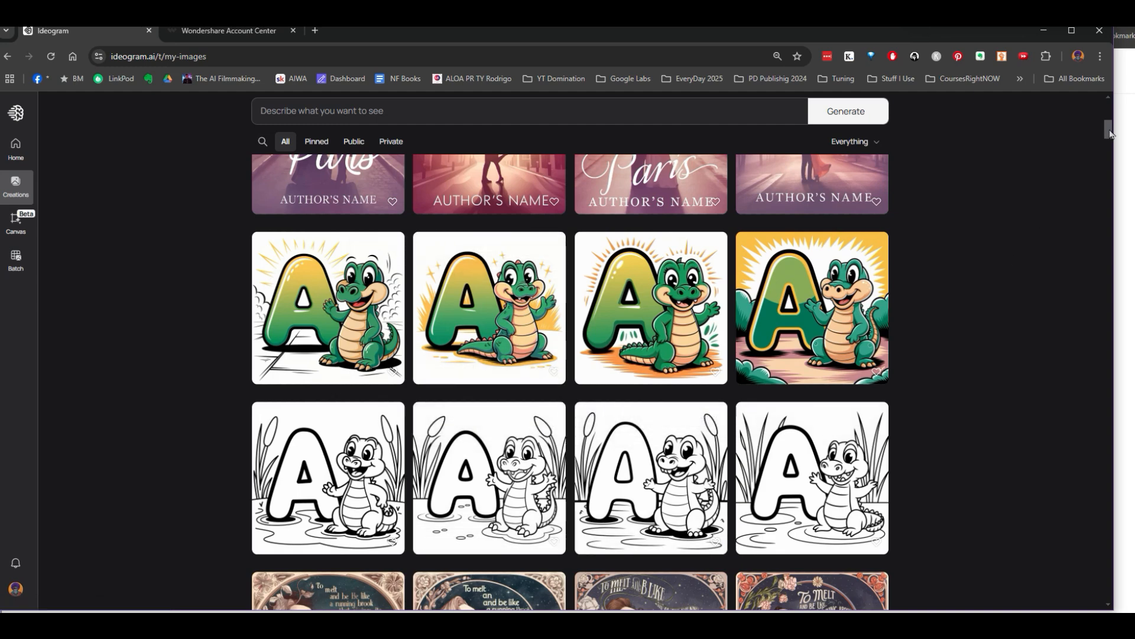
left_click_drag(1110, 133, 1110, 135)
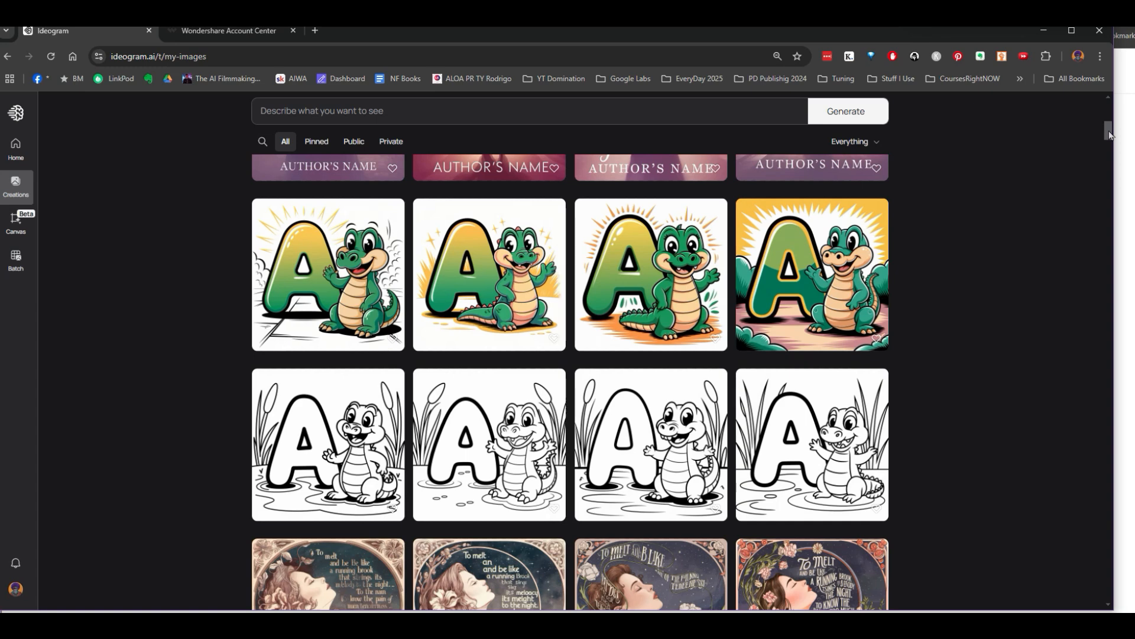
left_click_drag(1110, 135, 1111, 125)
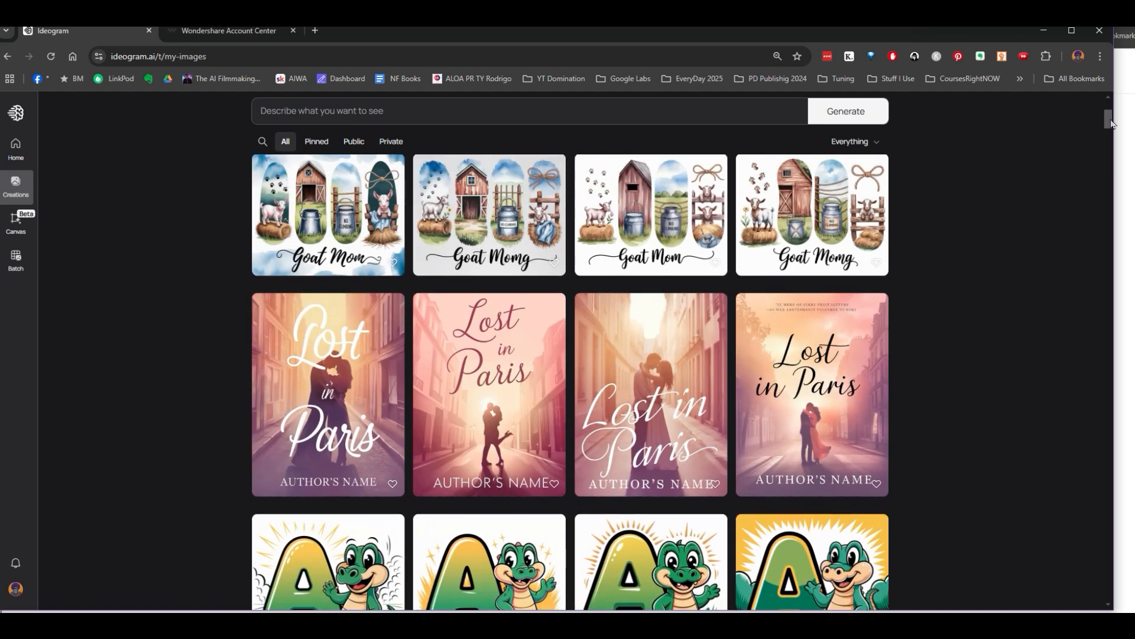
left_click_drag(1111, 122, 1113, 118)
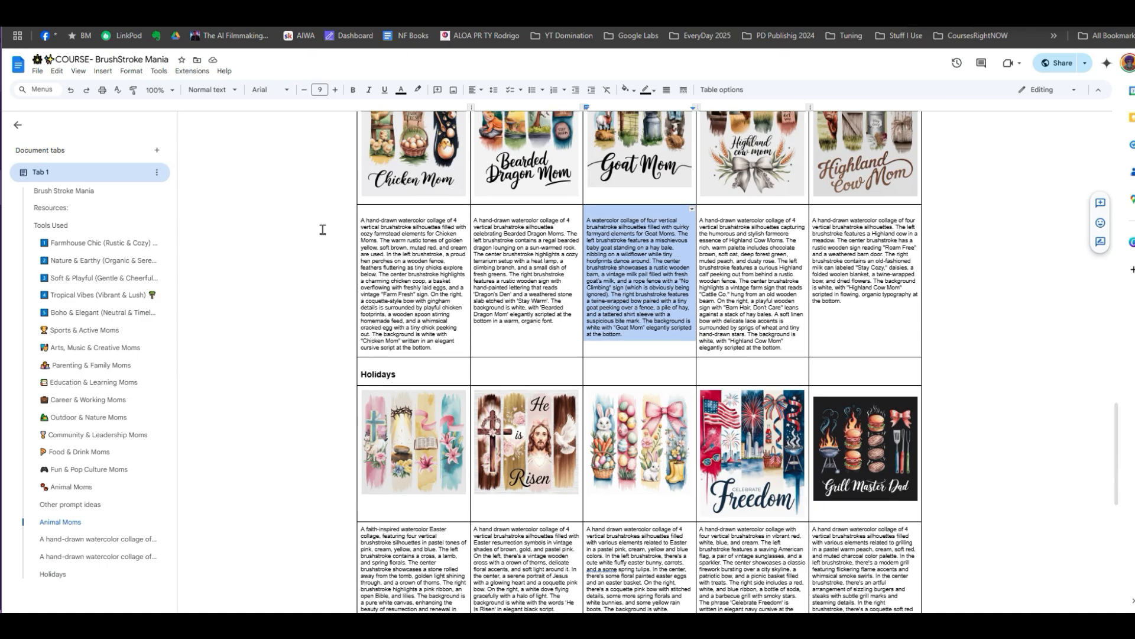
Review the BrushStroke Mania course document's prompt parts, color palettes, niche ideas, holiday prompts and examples of different approaches.
scroll(323, 229, "up", 2)
scroll(323, 231, "down", 10)
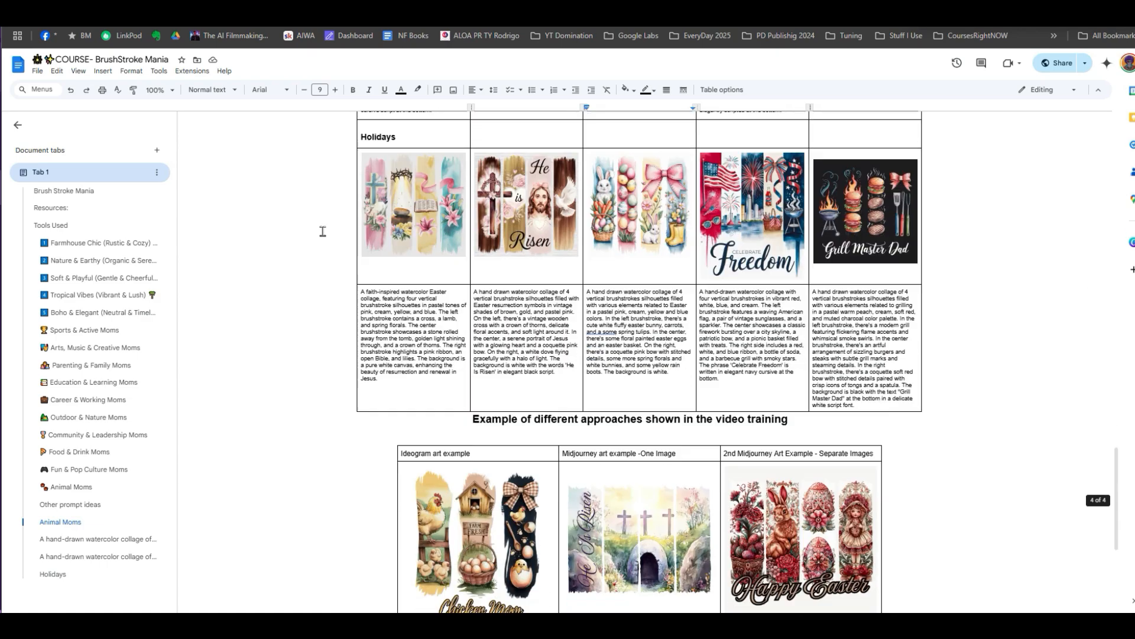
scroll(323, 231, "up", 20)
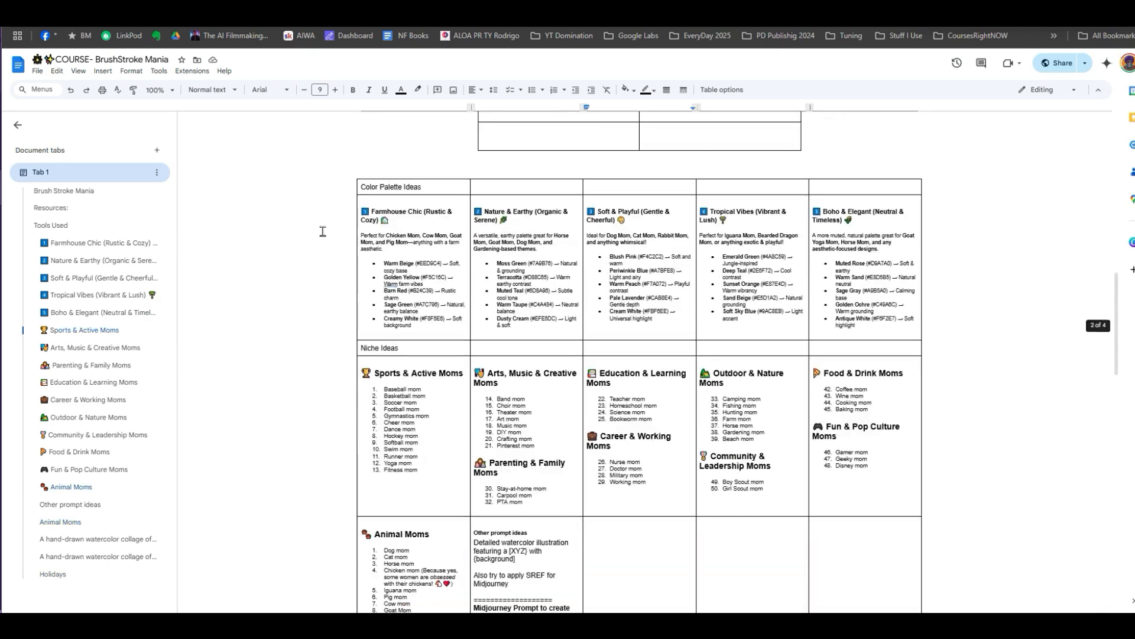
scroll(323, 230, "up", 4)
scroll(323, 231, "down", 7)
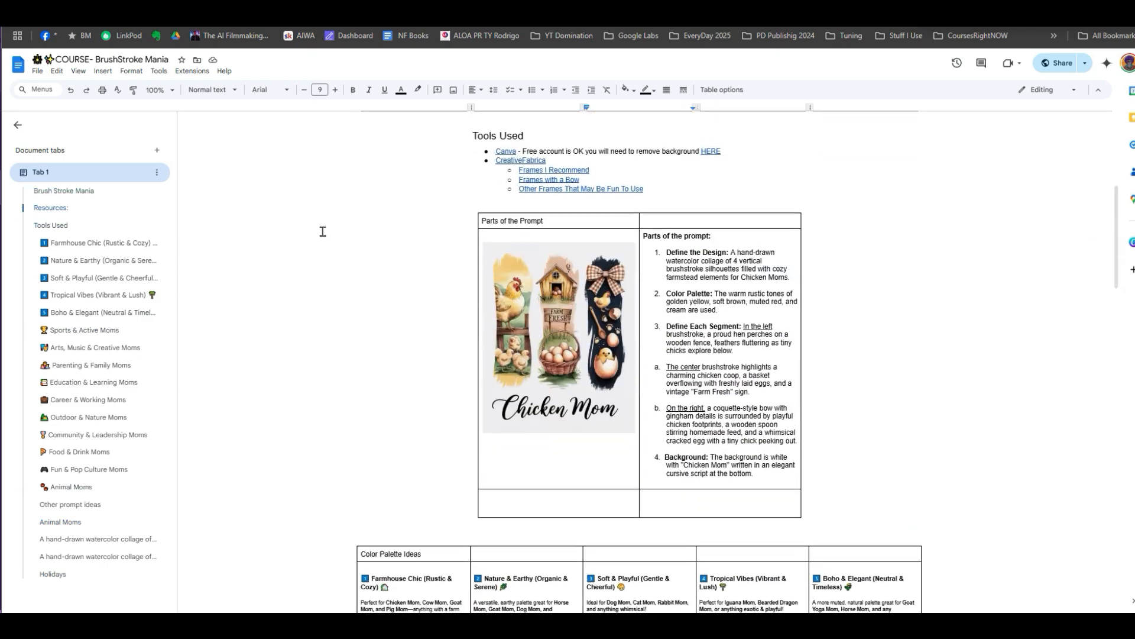
scroll(323, 230, "down", 2)
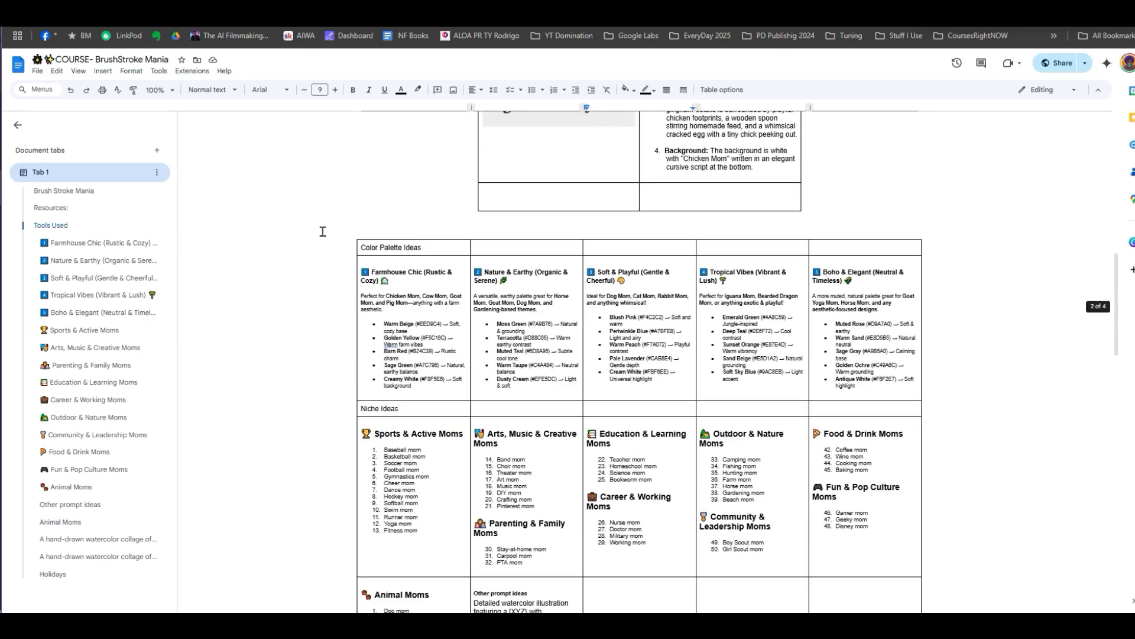
scroll(323, 230, "down", 4)
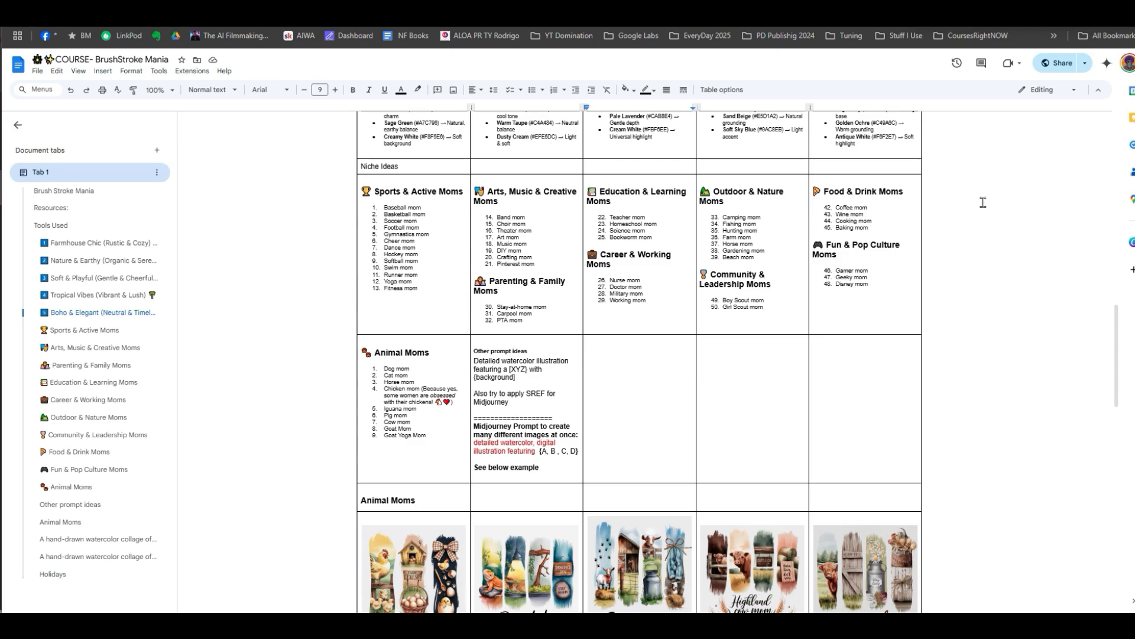
left_click_drag(1116, 319, 1100, 510)
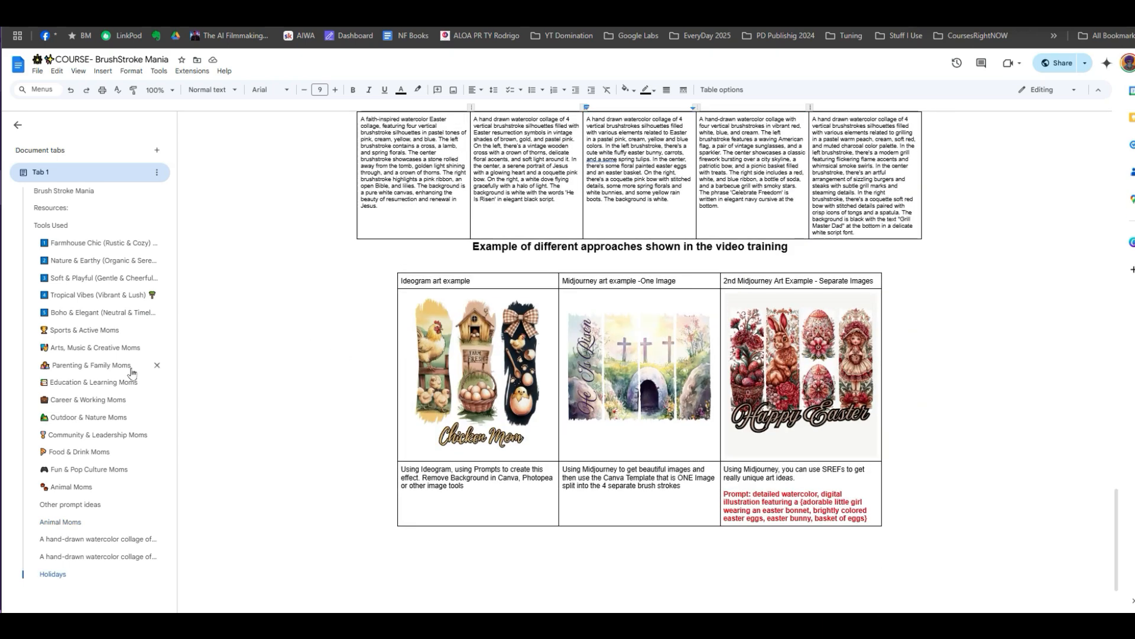
Go to the Sports & Active Moms heading and review the surrounding niche lists, Animal Moms prompts, resources and tools.
left_click(58, 332)
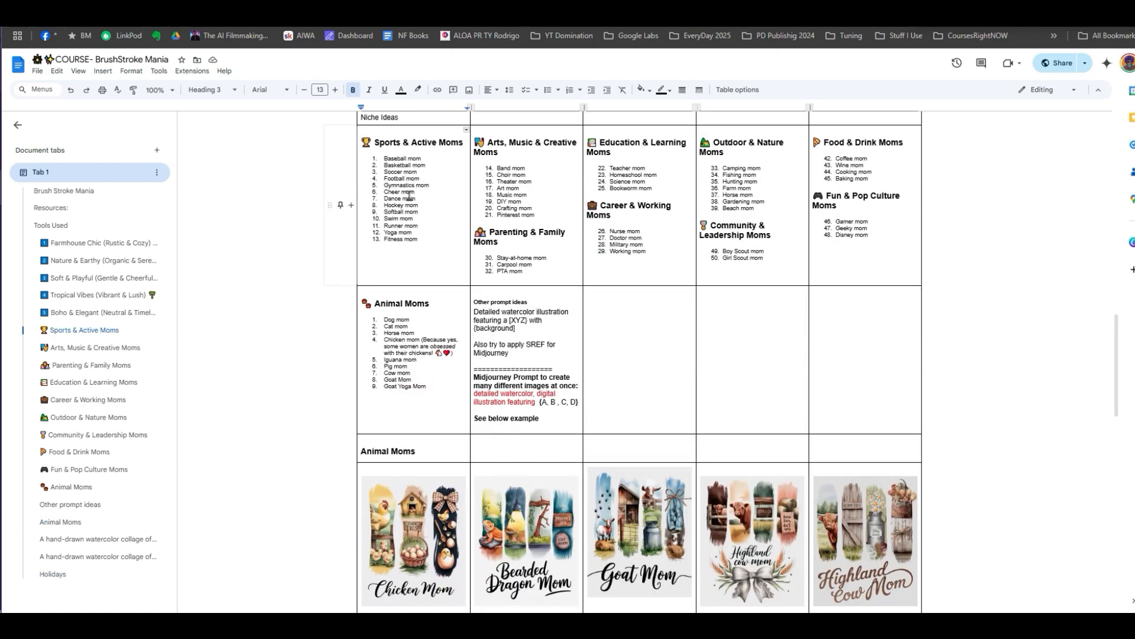
scroll(410, 195, "down", 9)
scroll(409, 195, "up", 15)
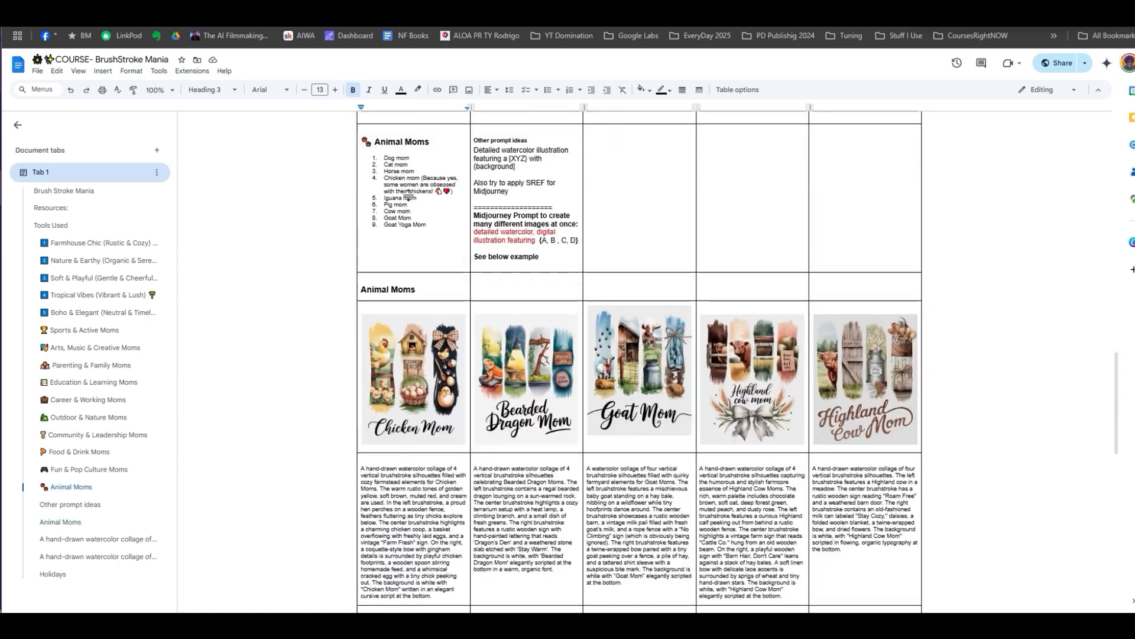
scroll(412, 194, "up", 7)
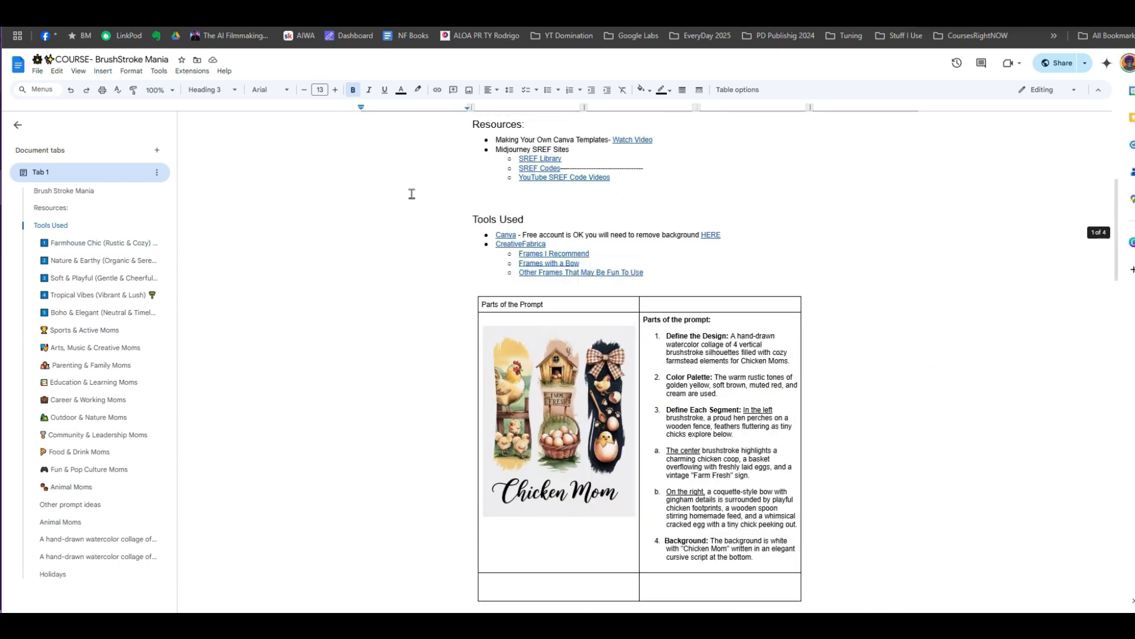
scroll(412, 194, "down", 7)
scroll(412, 194, "down", 3)
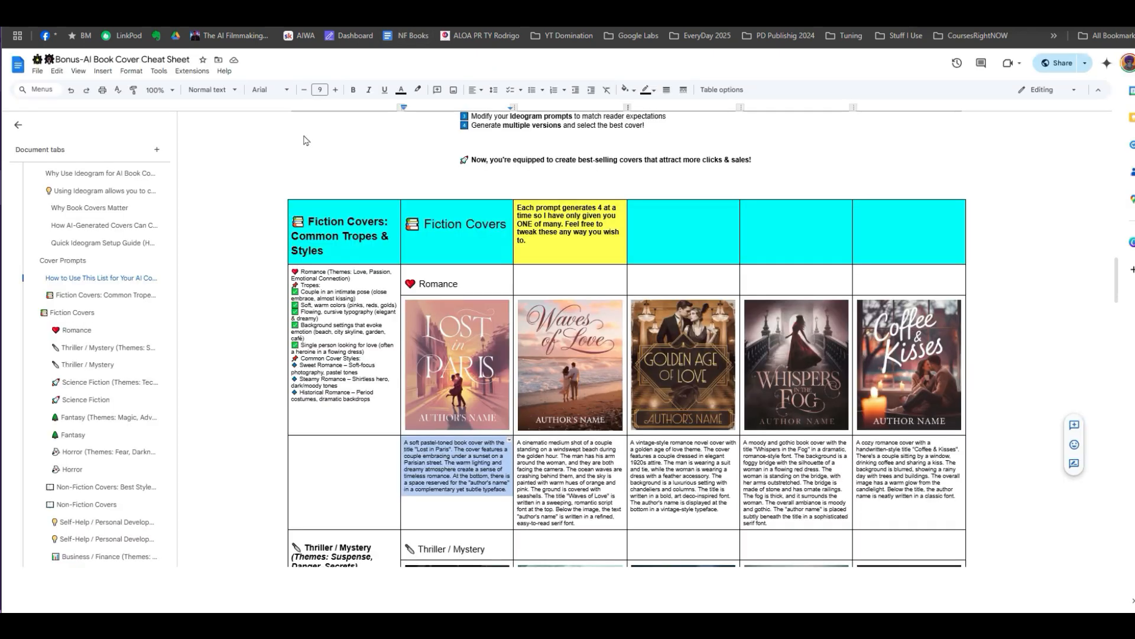
Review the AI Book Cover Cheat Sheet's fiction and non-fiction cover examples with their prompts, from Romance to Mindset / Manifestation.
scroll(287, 172, "down", 6)
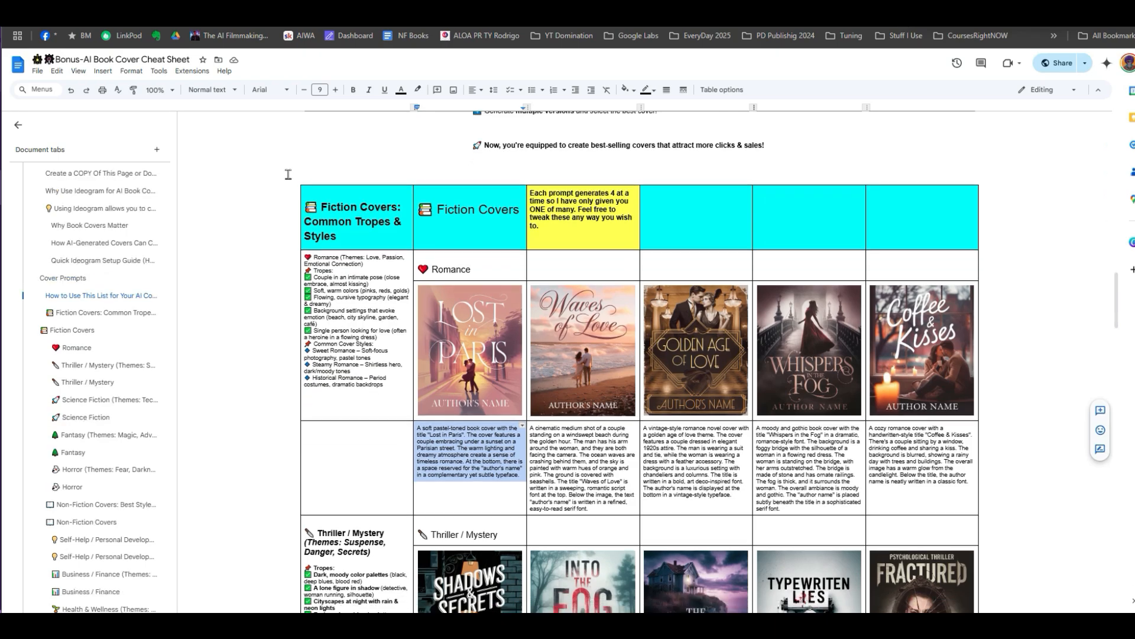
scroll(287, 173, "down", 7)
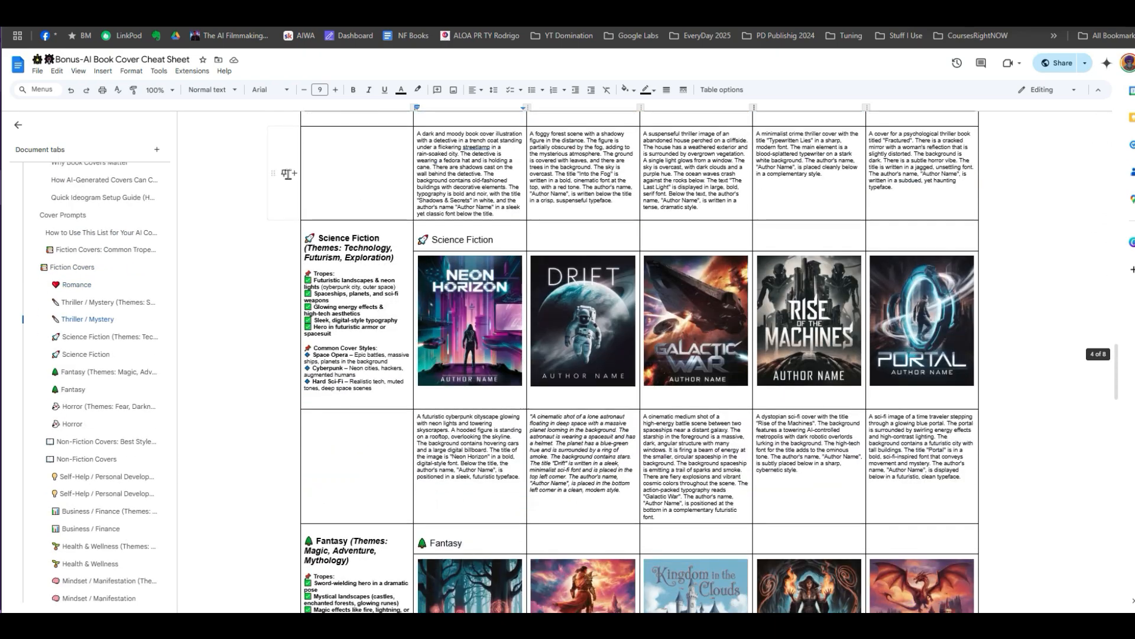
scroll(288, 174, "down", 7)
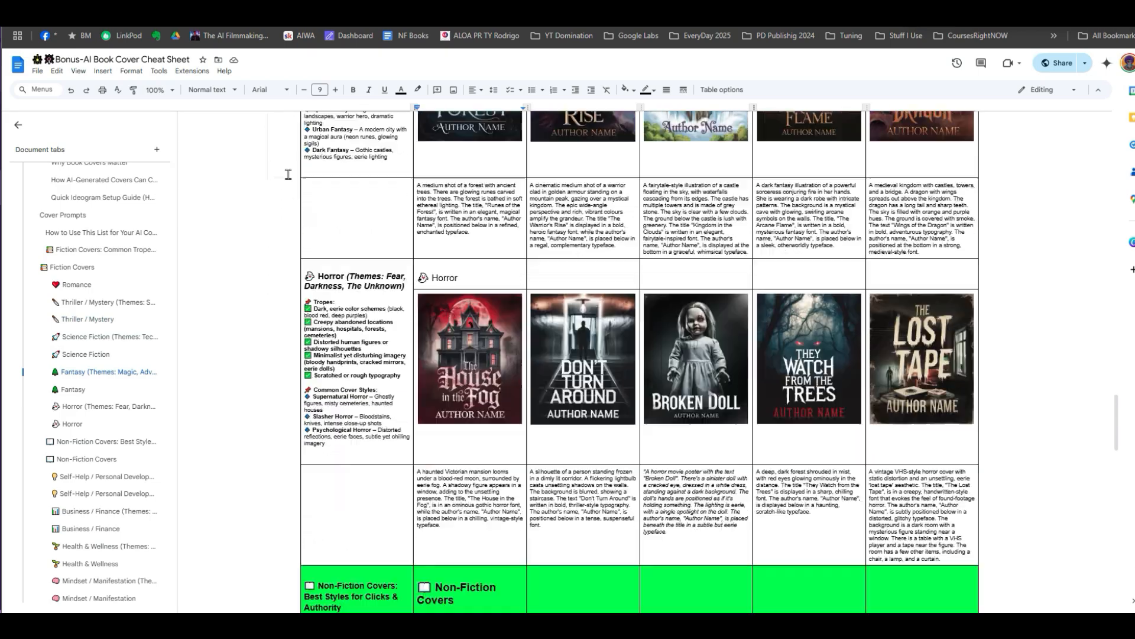
scroll(286, 172, "up", 5)
scroll(287, 173, "up", 12)
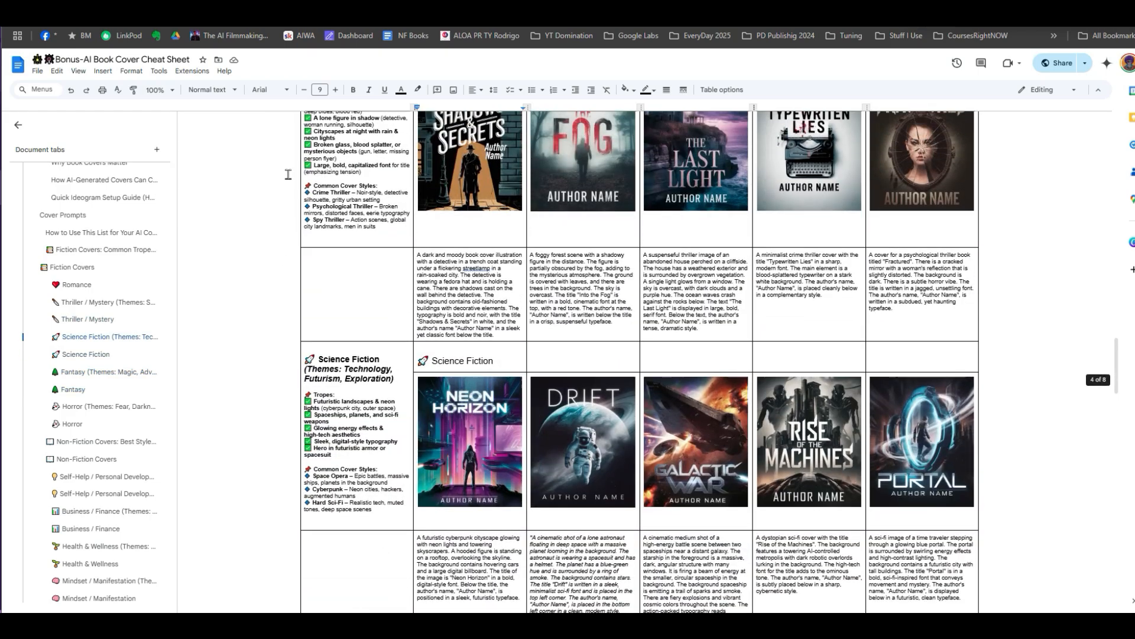
scroll(288, 174, "up", 3)
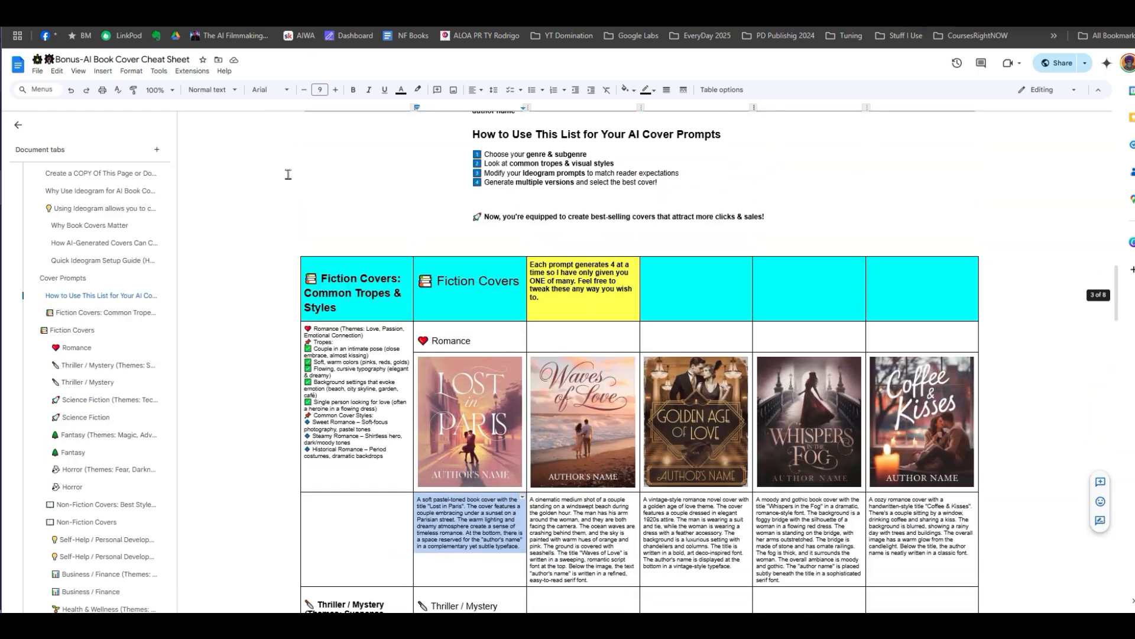
scroll(288, 174, "down", 10)
scroll(288, 174, "down", 15)
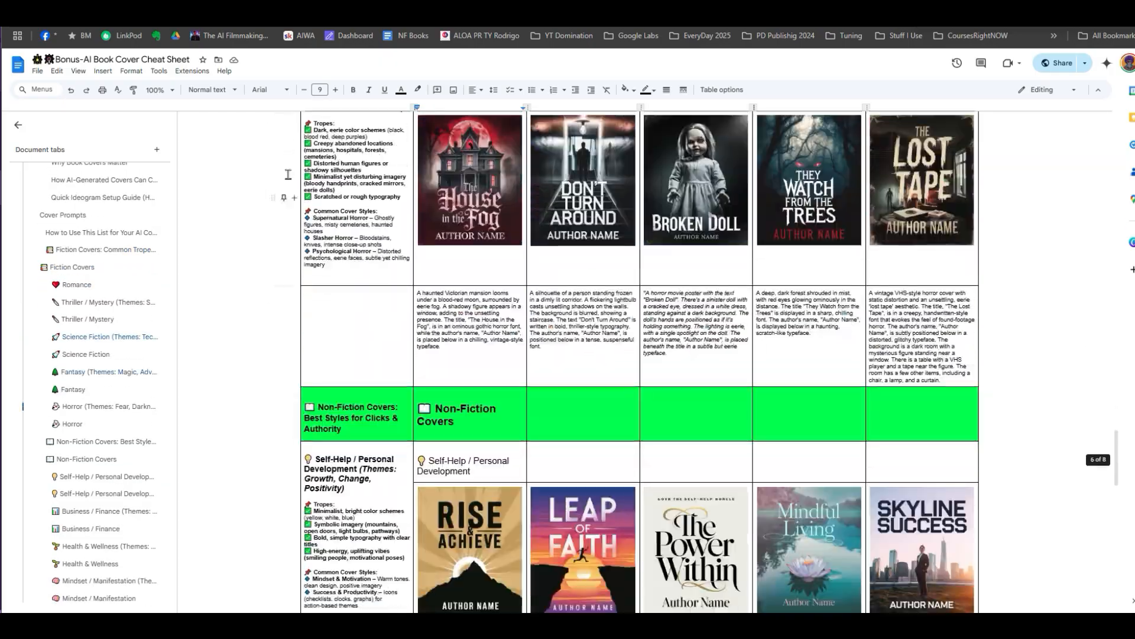
scroll(288, 174, "down", 4)
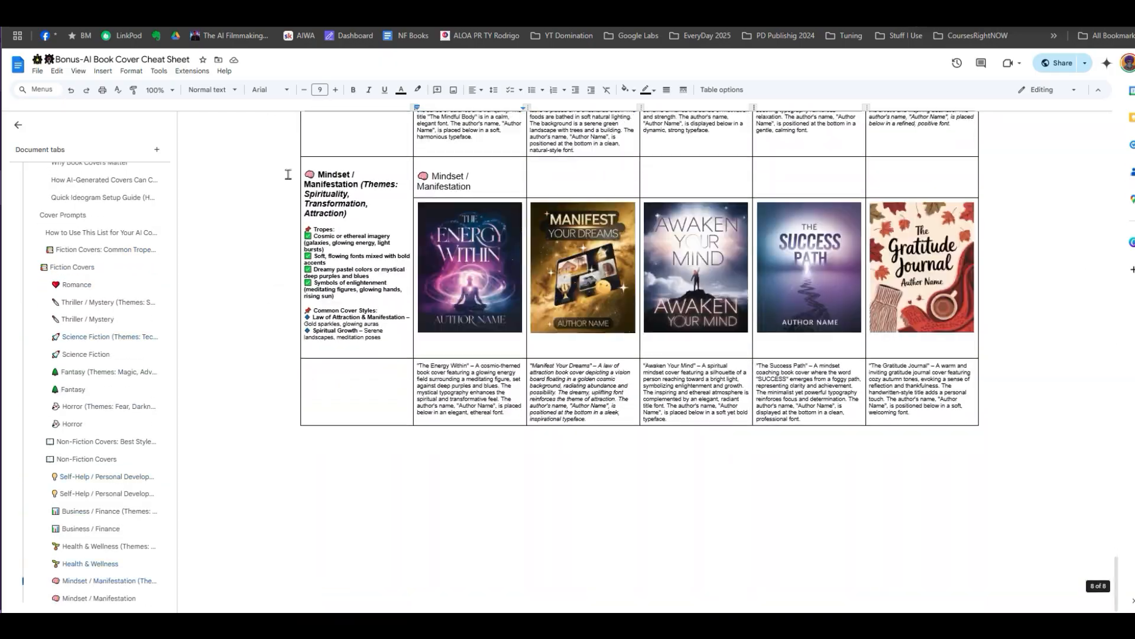
scroll(288, 173, "up", 13)
scroll(287, 173, "up", 5)
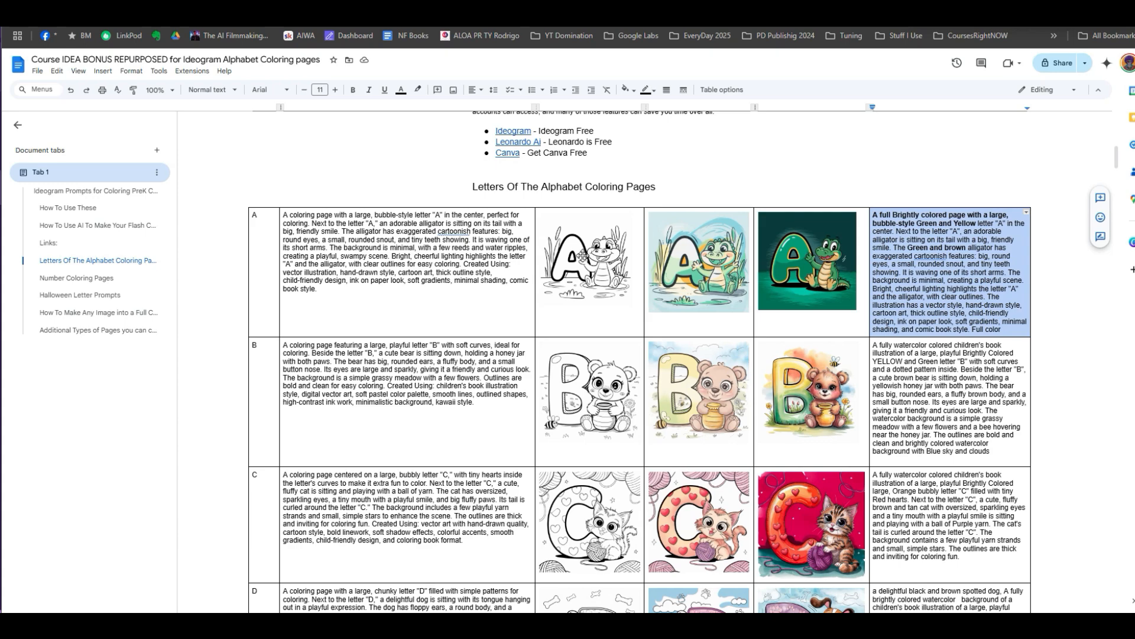
Examine the alphabet coloring page document's line-art and colored image prompts for the letters, plus its usage instructions.
scroll(586, 259, "down", 1)
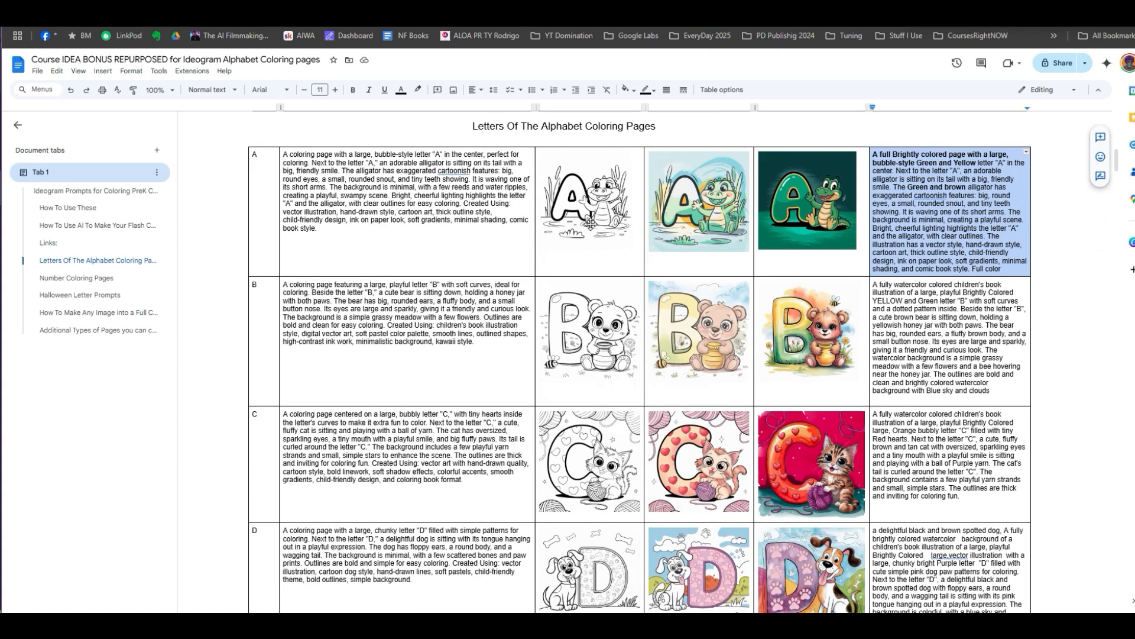
scroll(591, 225, "down", 3)
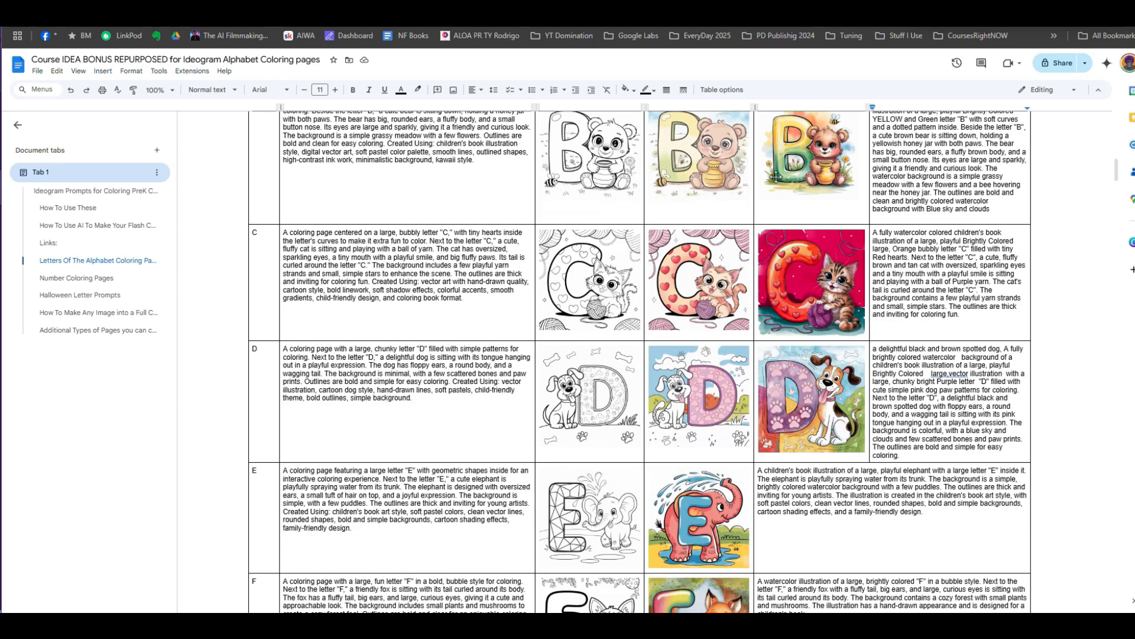
scroll(767, 180, "up", 3)
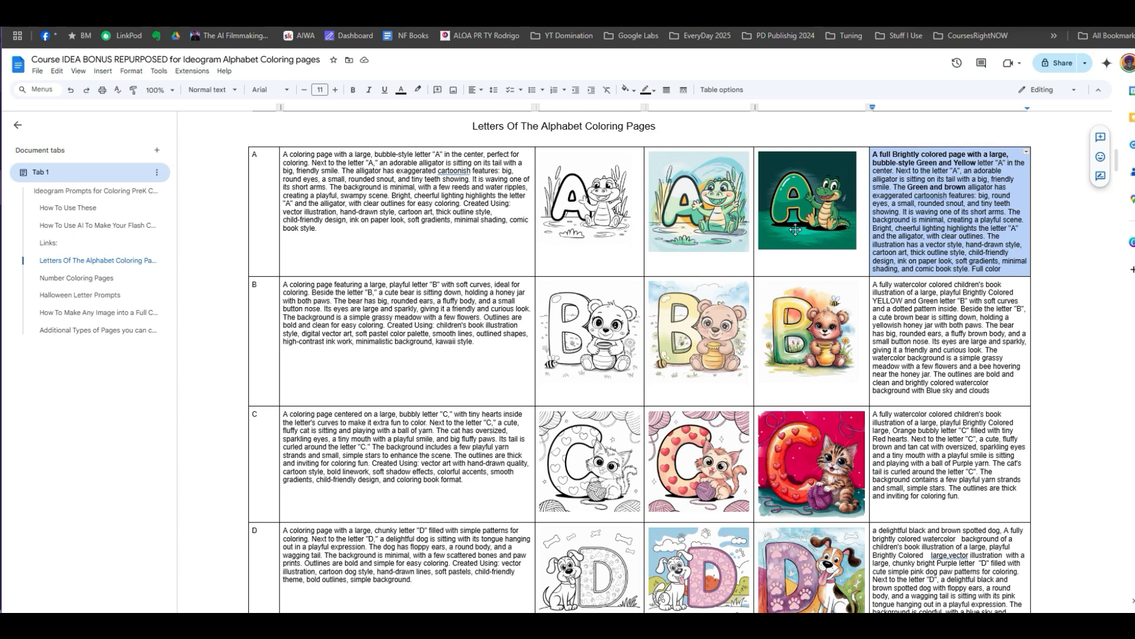
scroll(796, 225, "down", 1)
scroll(796, 225, "down", 1)
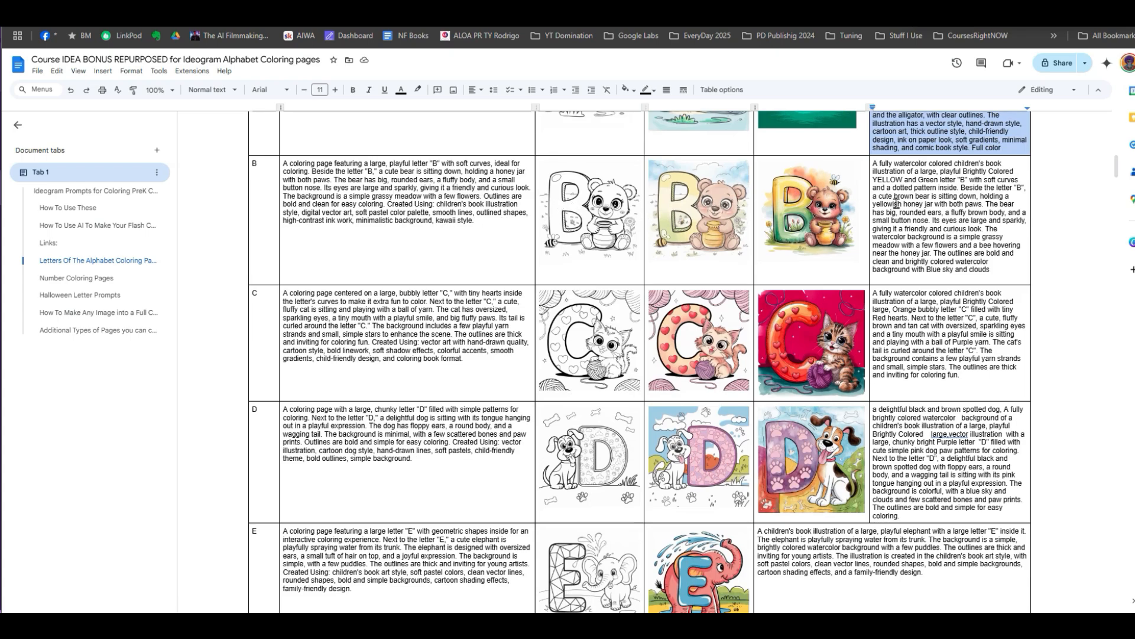
scroll(890, 204, "down", 4)
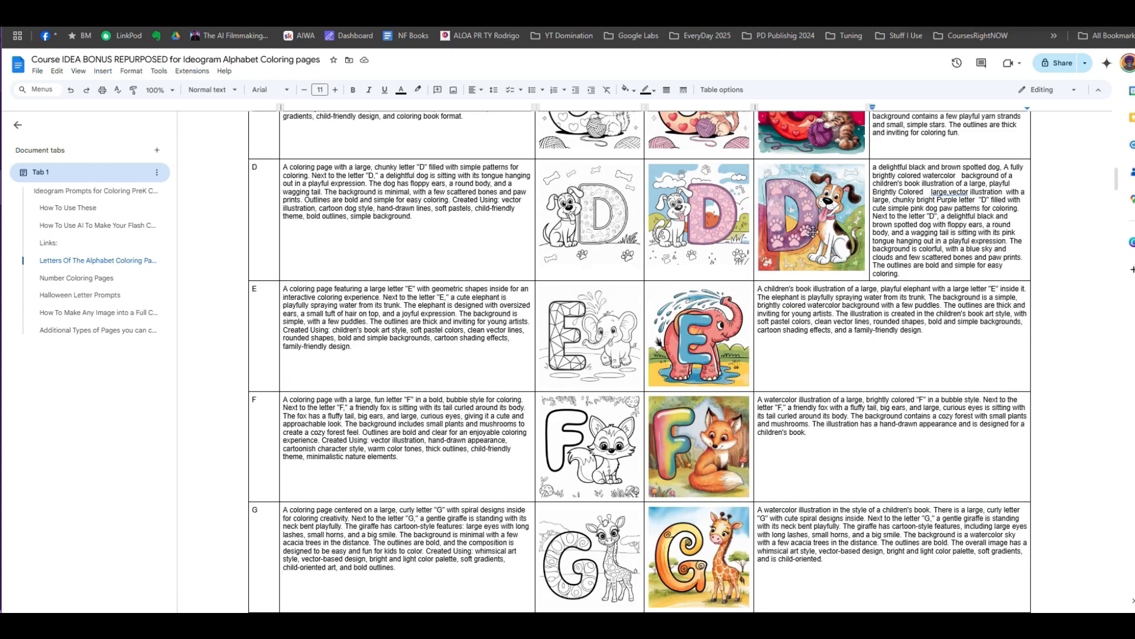
scroll(822, 235, "down", 4)
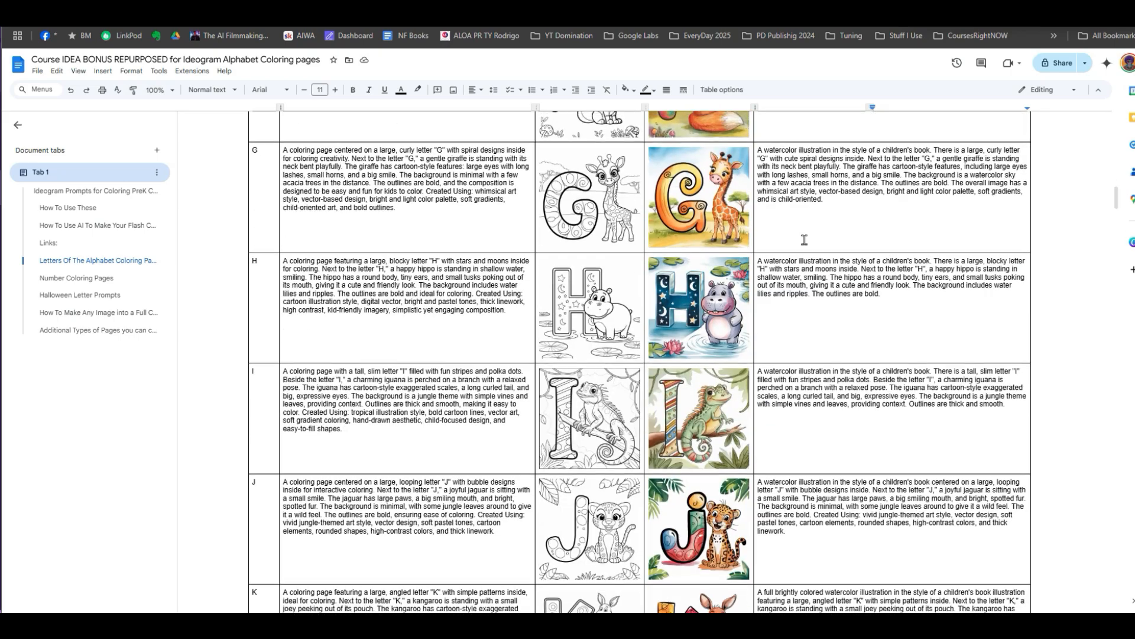
scroll(813, 237, "up", 15)
scroll(804, 239, "up", 2)
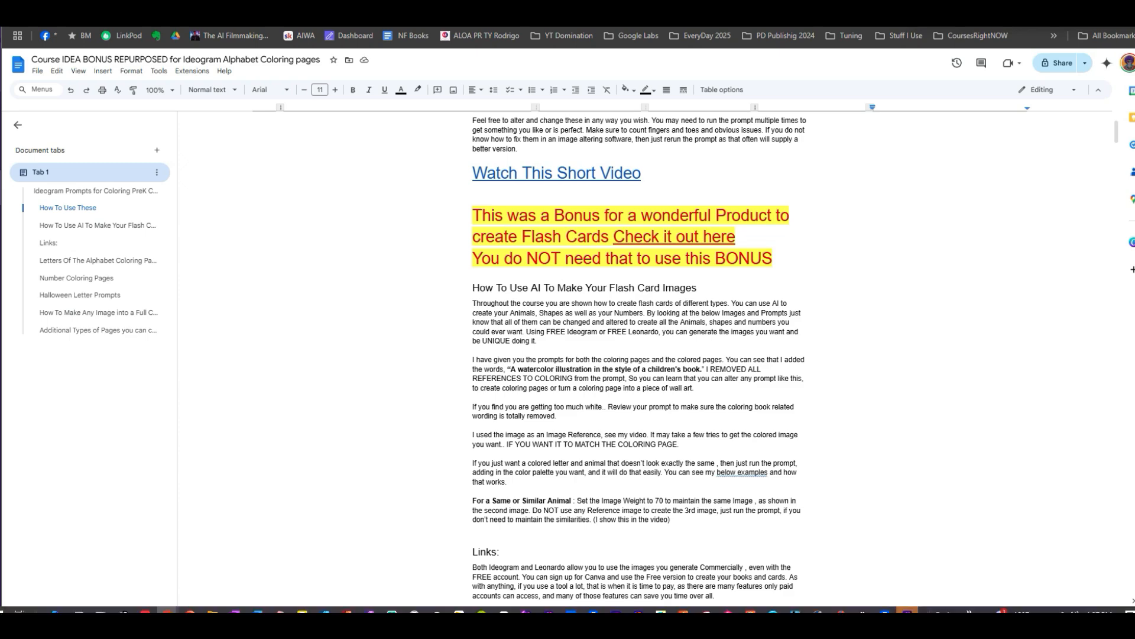
Switch back to the Ideogram creations and view the Lost in Paris covers and letter A alligator images.
key("alt+Tab")
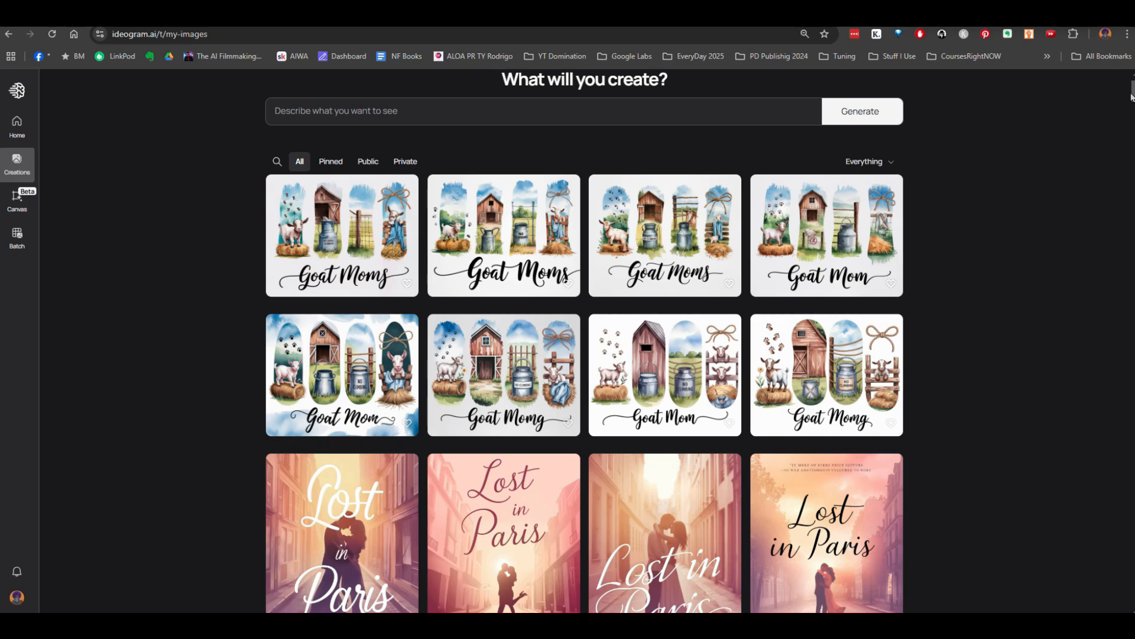
mouse_move(1132, 95)
left_mouse_down()
mouse_move(1132, 125)
mouse_move(1132, 108)
left_mouse_up()
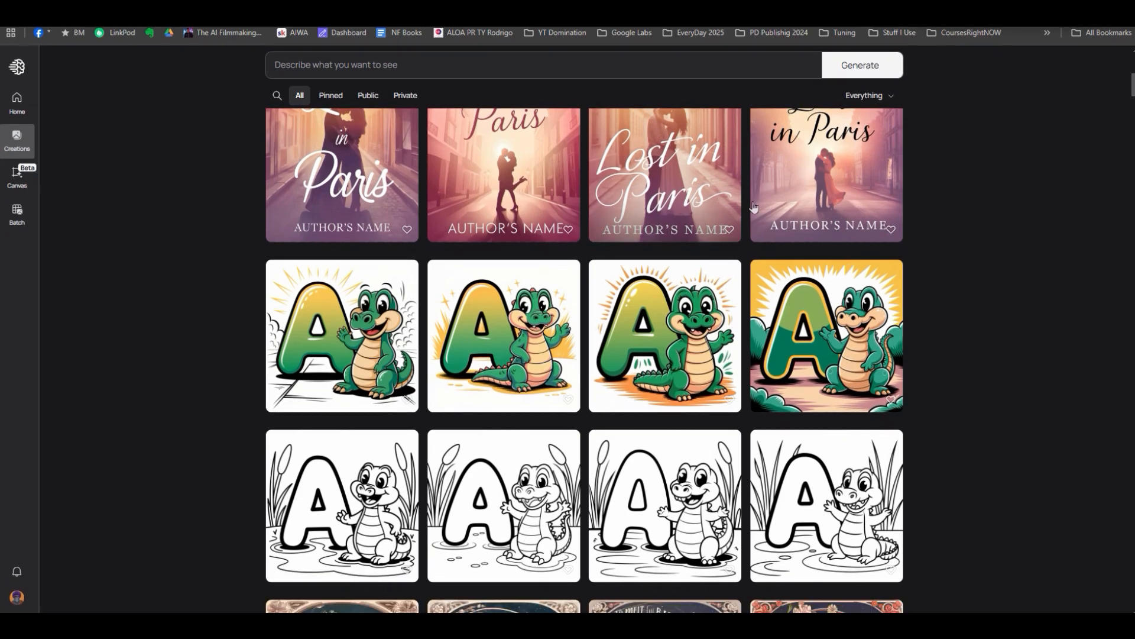
Open the empty prompt box with its generation settings on the creations page.
scroll(728, 112, "up", 6)
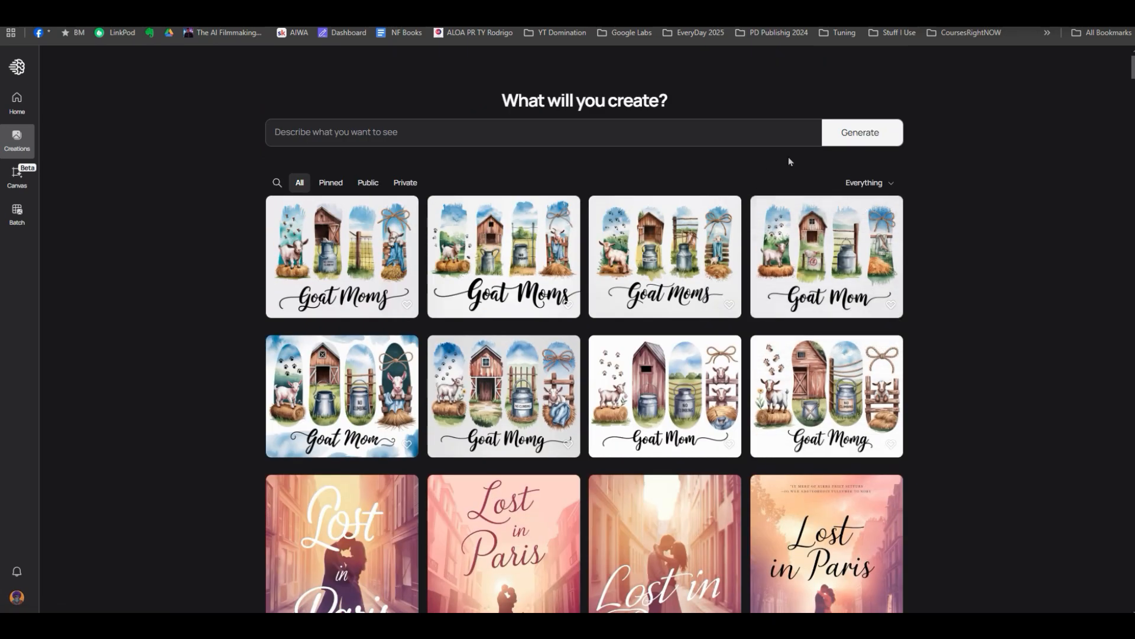
left_click(844, 135)
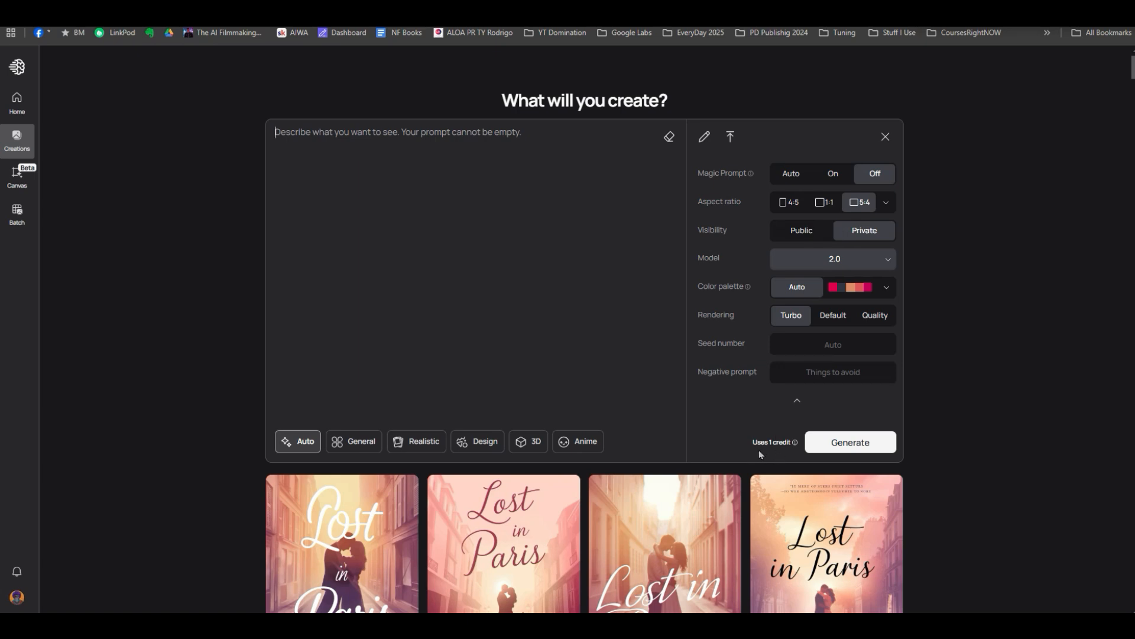
Try the 2a (fastest) model with Default and Quality rendering to compare the credit costs.
left_click(829, 264)
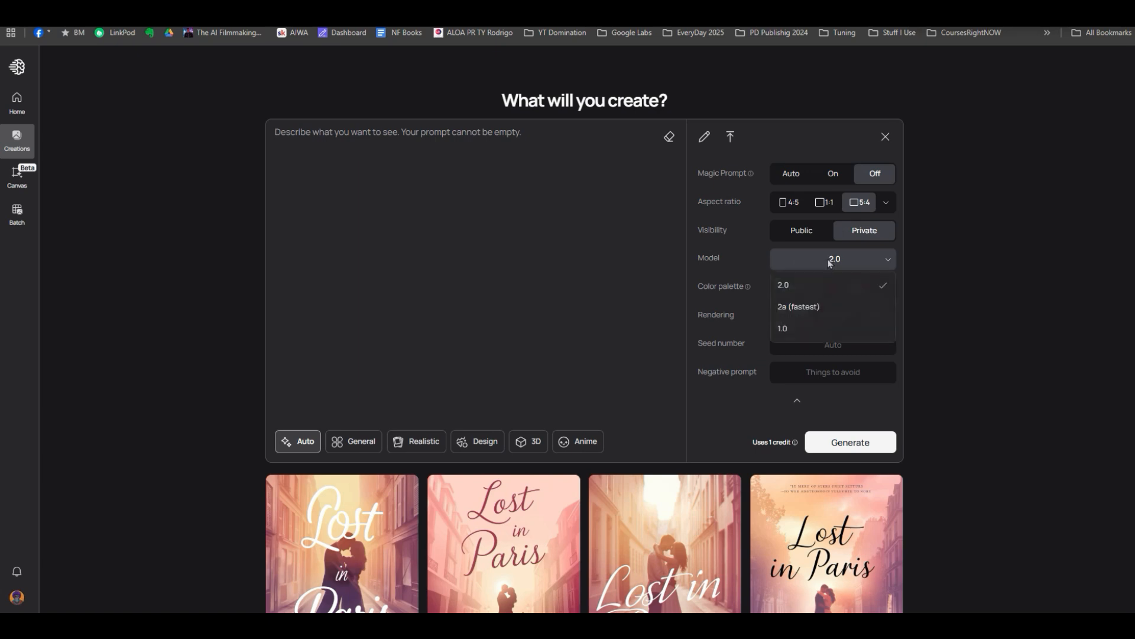
left_click(787, 307)
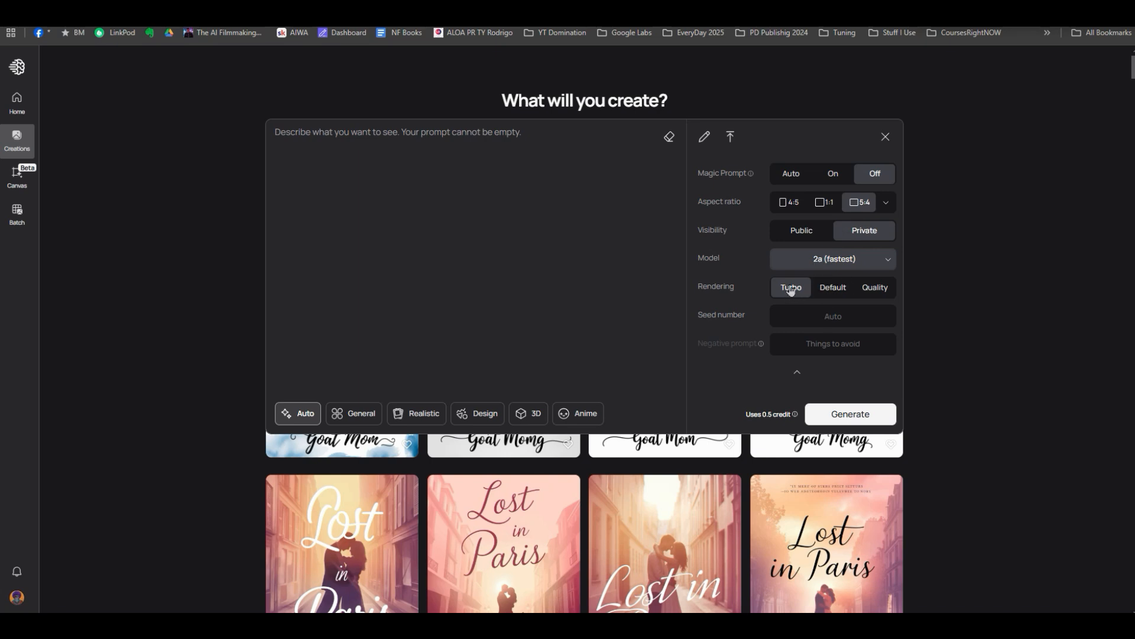
left_click(829, 293)
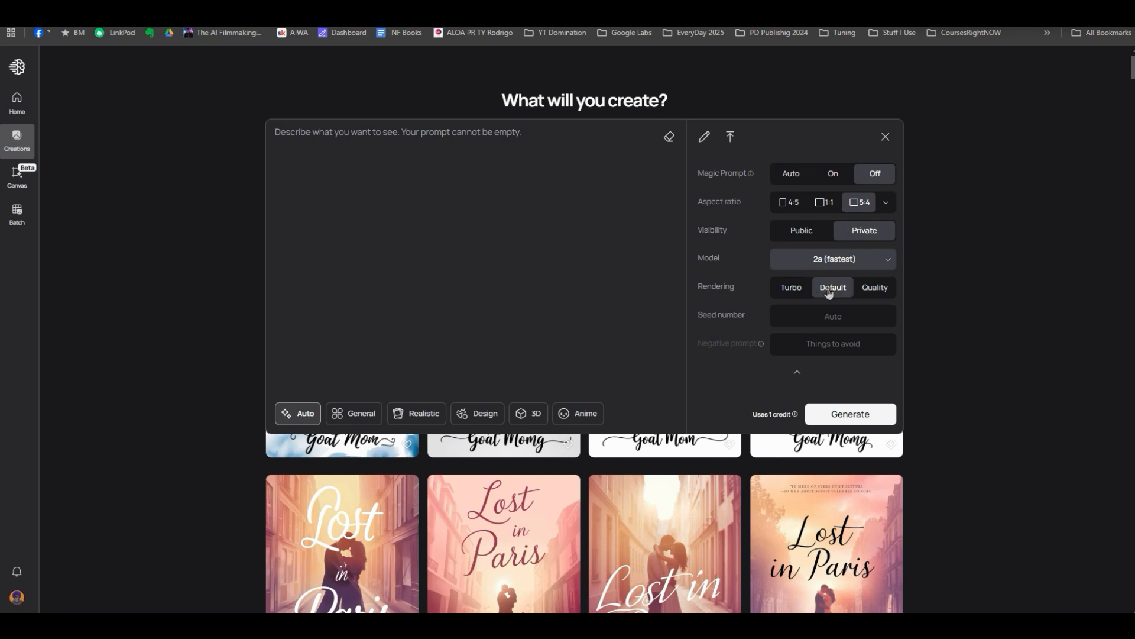
left_click(871, 289)
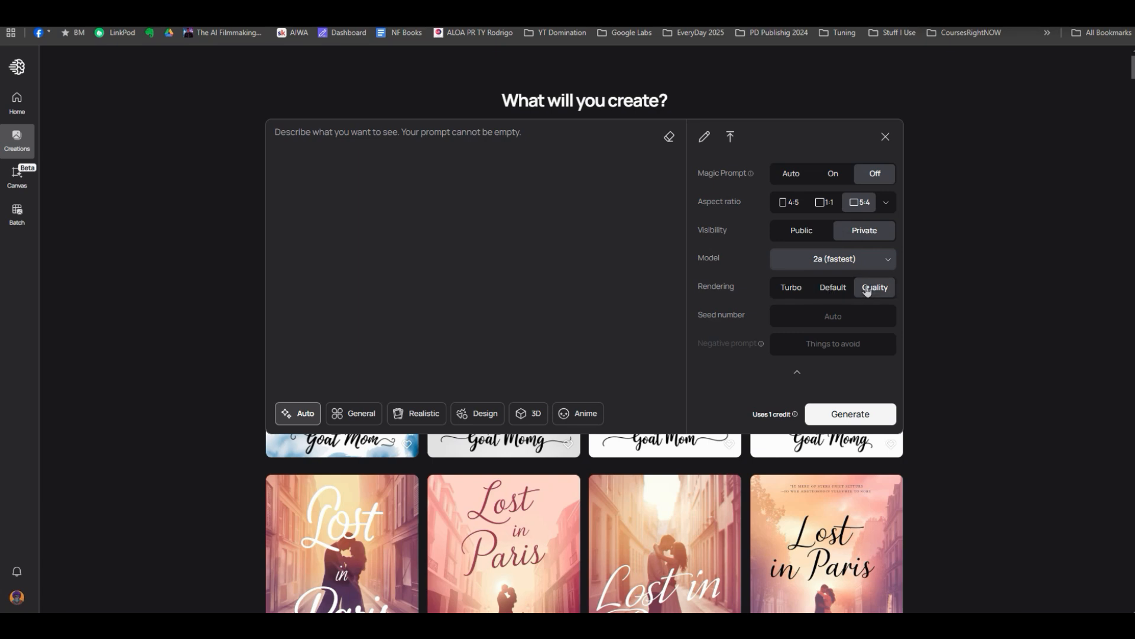
Set the model back to 2.0, try Default rendering, and set the rendering to Turbo.
left_click(805, 263)
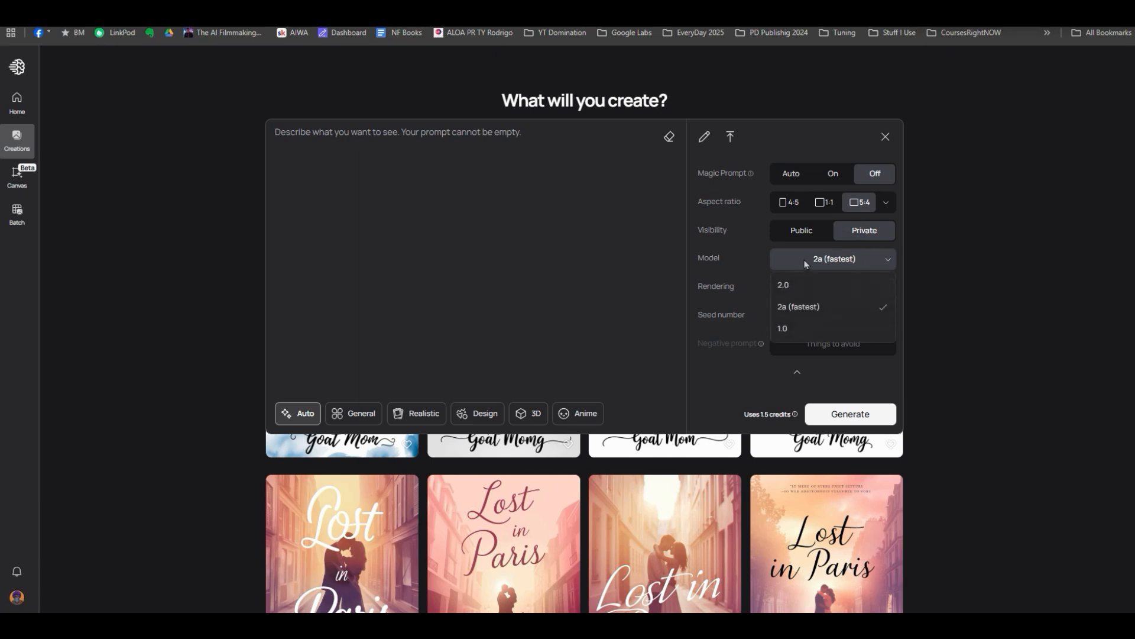
left_click(788, 287)
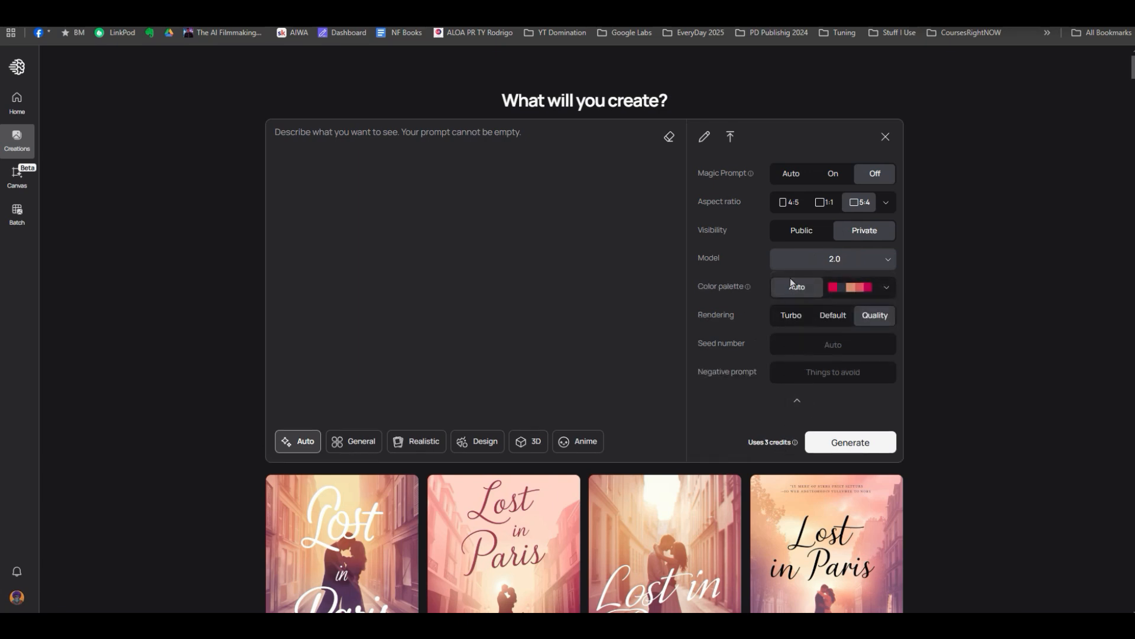
left_click(828, 318)
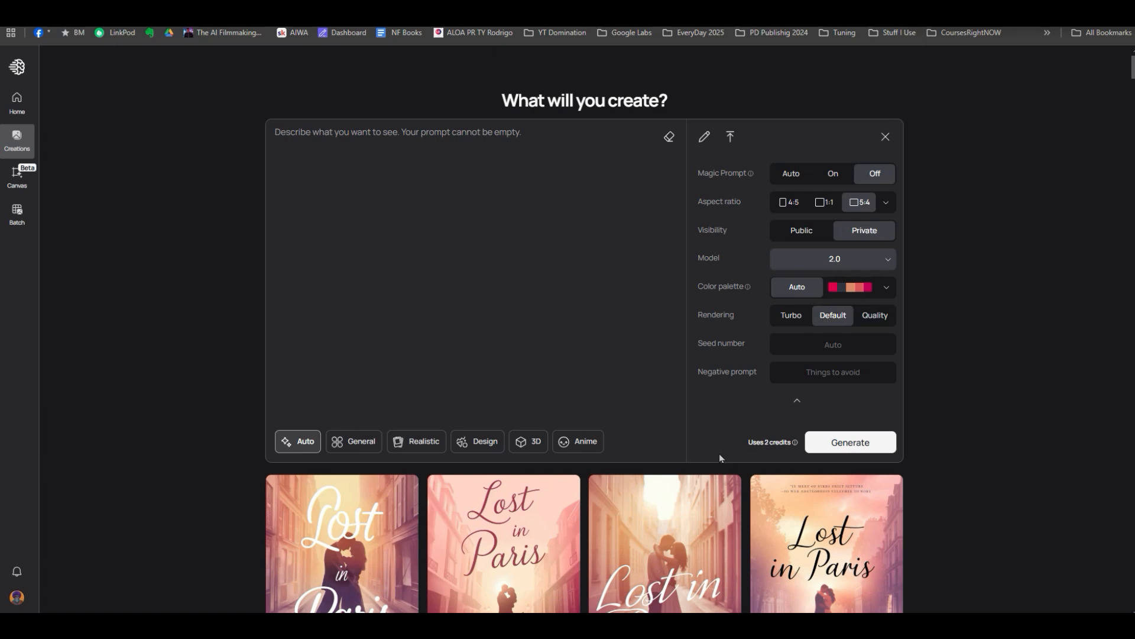
left_click(788, 316)
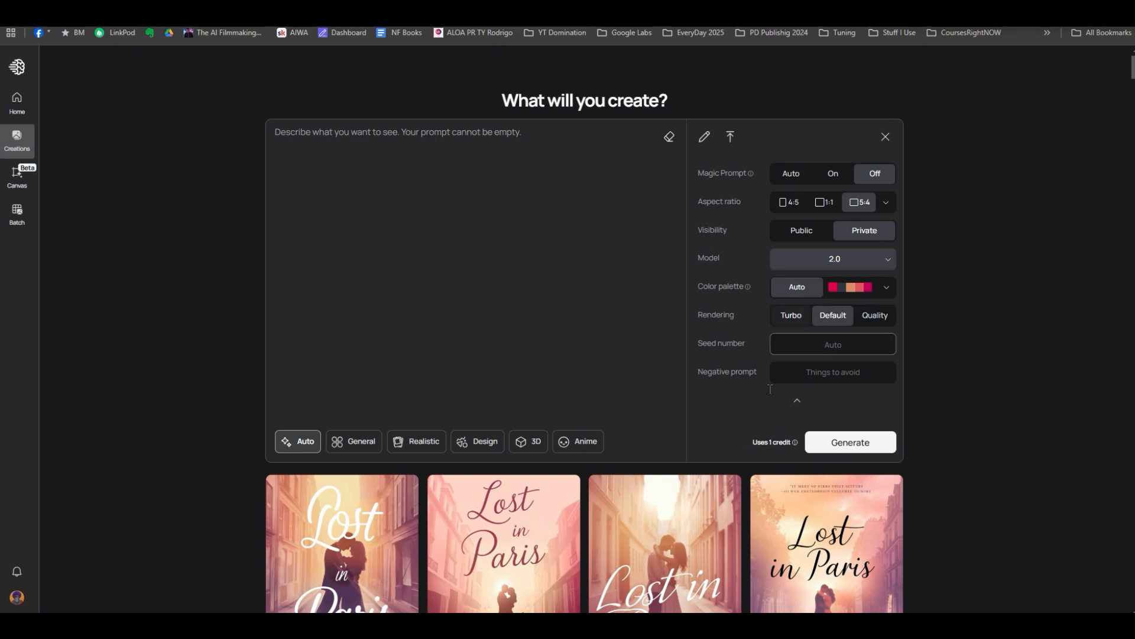
Try the 2a (fastest) model with Turbo rendering and switch the model back to 2.0.
left_click(814, 261)
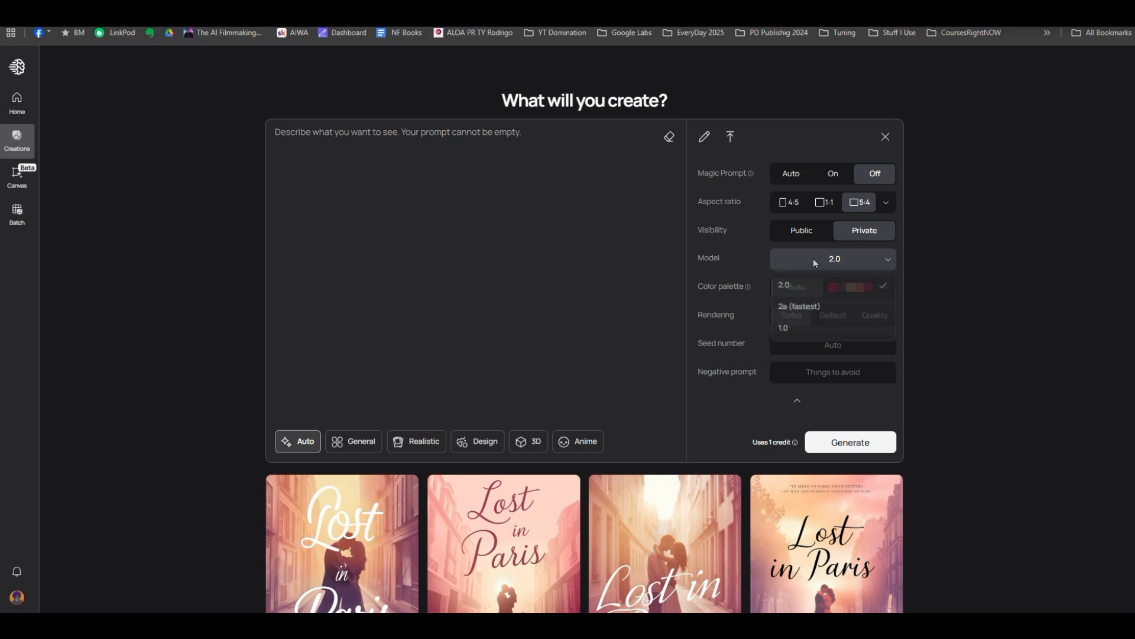
left_click(779, 307)
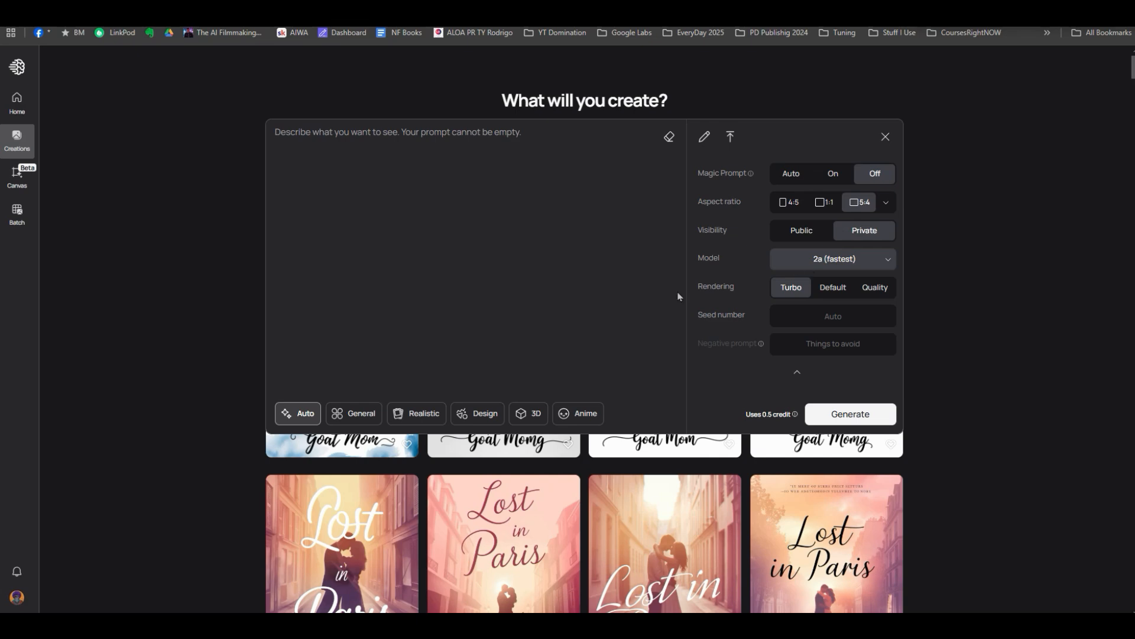
left_click(850, 260)
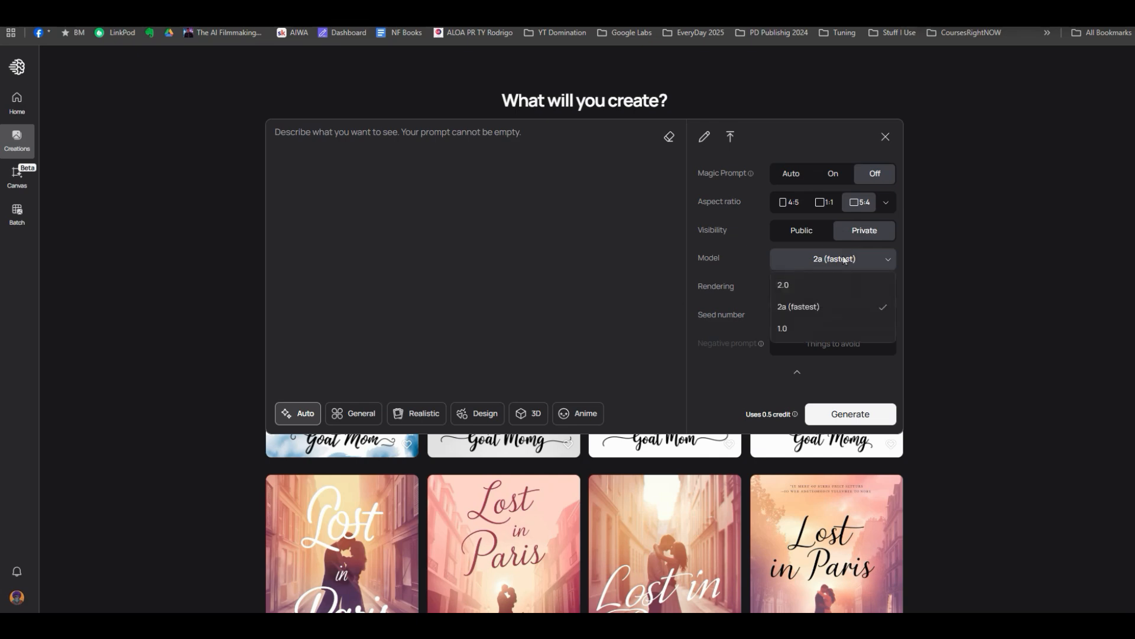
left_click(793, 288)
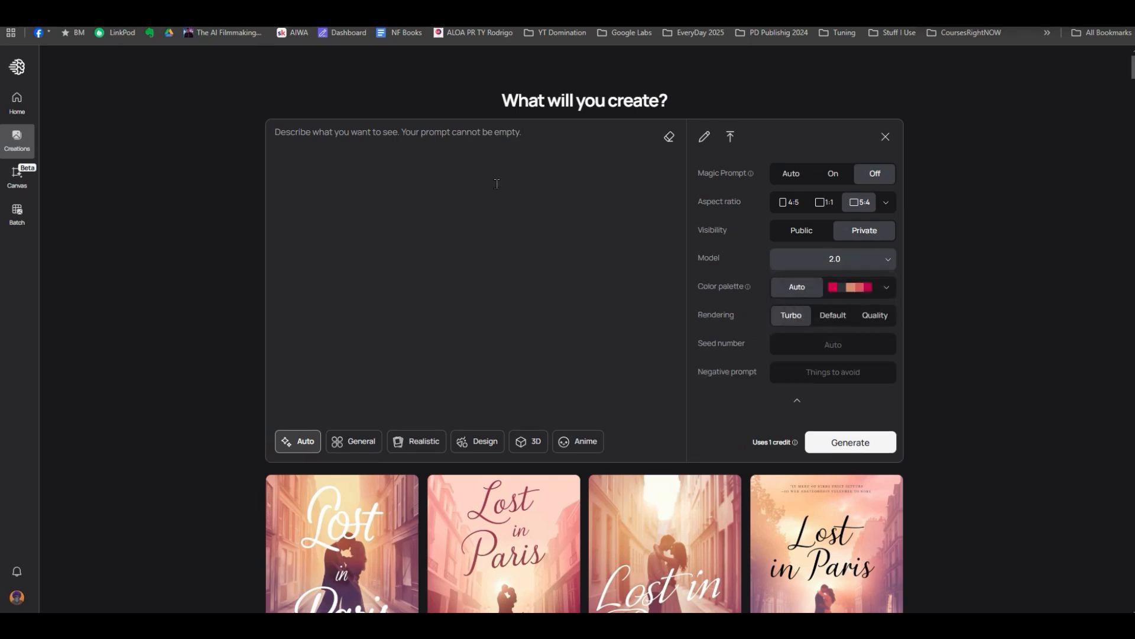
Enter the prompt for a hand-drawn watercolor collage of 4 vertical brushstrokes with farmstead elements and "Chicken Mom" in cursive script.
left_click(886, 202)
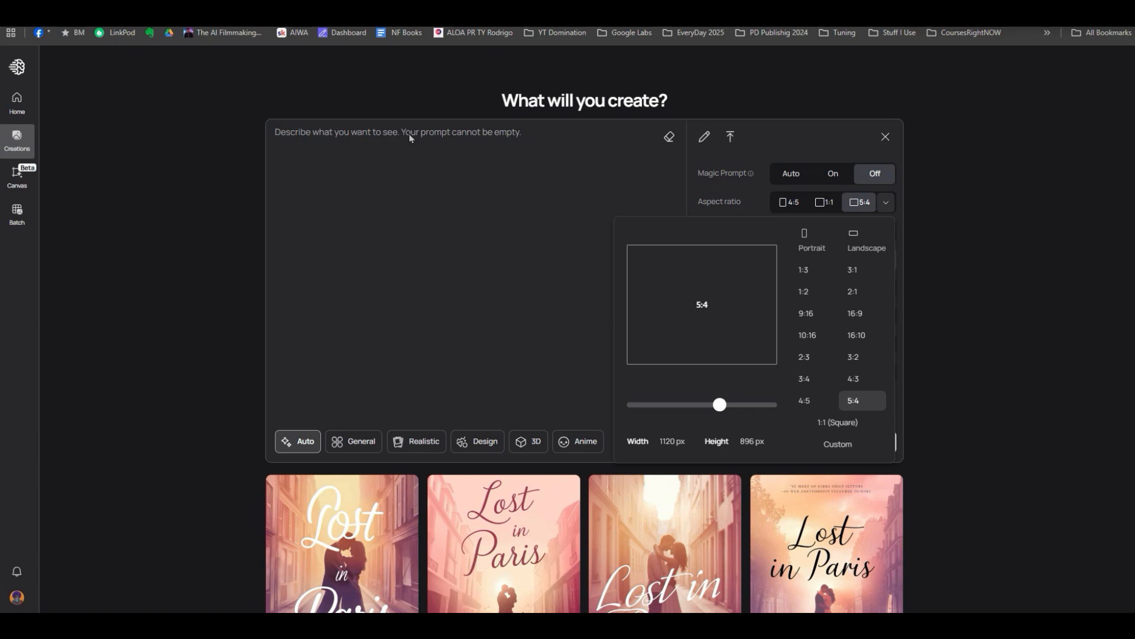
left_click(401, 148)
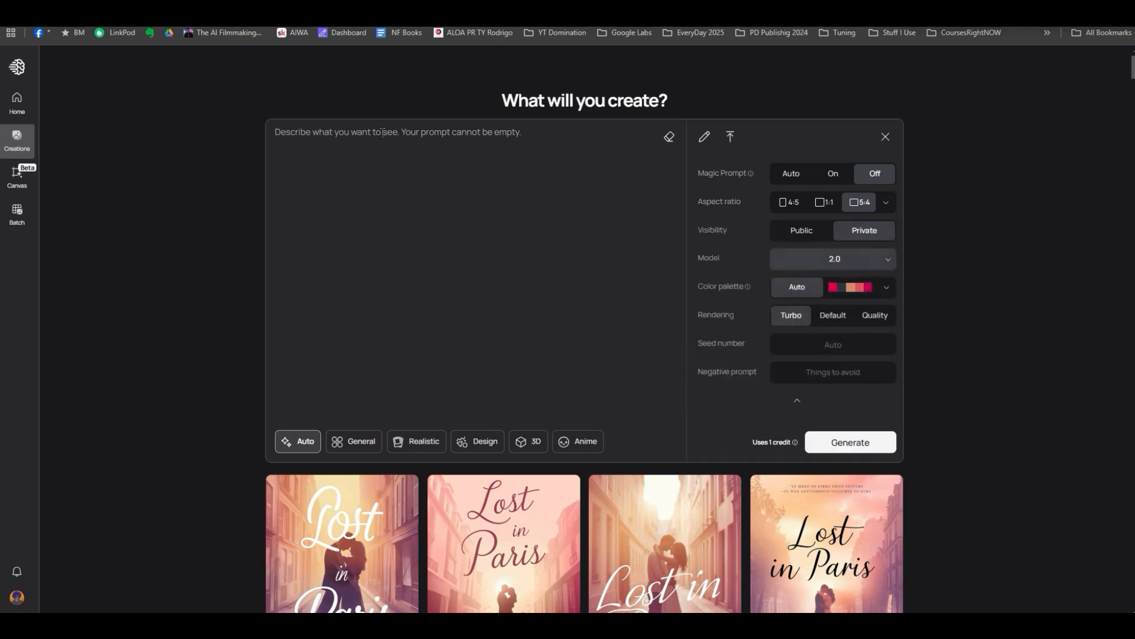
type("A hand-drawn watercolor collage of 4 vertical brushstroke silhouettes filled with cozy farmstead elements for Chicken Moms. The warm rustic tones of golden yellow, soft brown, muted red, and cream are used. In the left brushstroke, a proud hen perches on a wooden fence, feathers fluttering as tiny chicks explore below. The center brushstroke highlights a charming chicken coop, a basket overflowing with freshly laid eggs, and a vintage \"Farm Fresh\" sign. On the right, a coquette-style bow with gingham details is surrounded by playful chicken footprints, a wooden spoon stirring homemade feed, and a whimsical cracked egg with a tiny chick peeking out. The background is white with \"Chicken Mom\" written in an elegant cursive script at the bottom.")
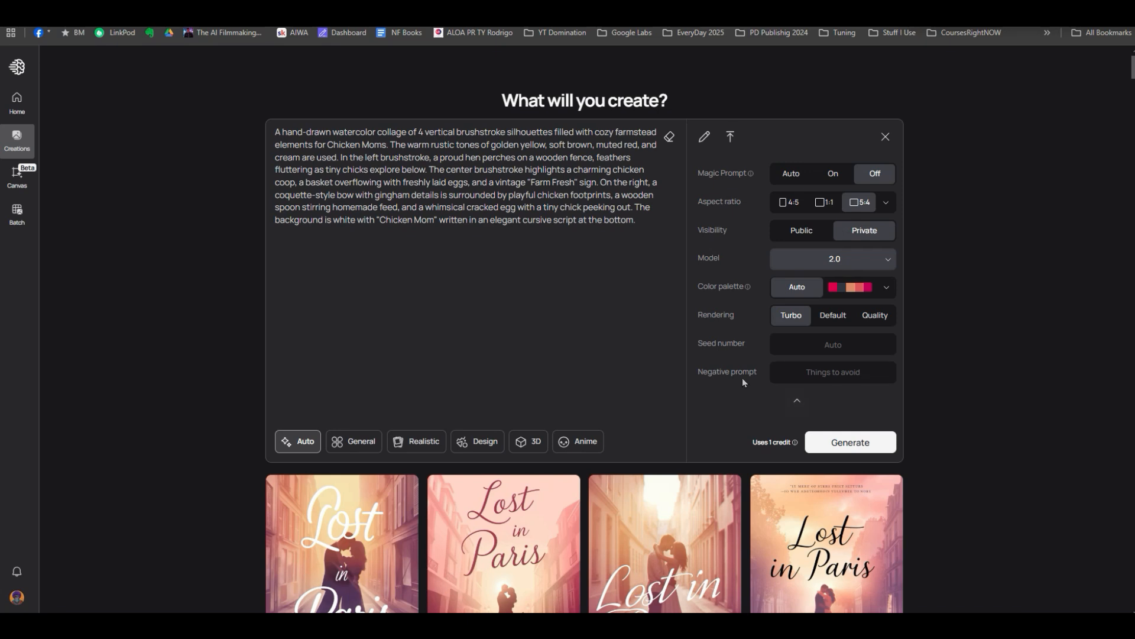
Choose the Design style and generate two batches of the Chicken Mom prompt with model 2.0.
left_click(357, 385)
left_click(482, 444)
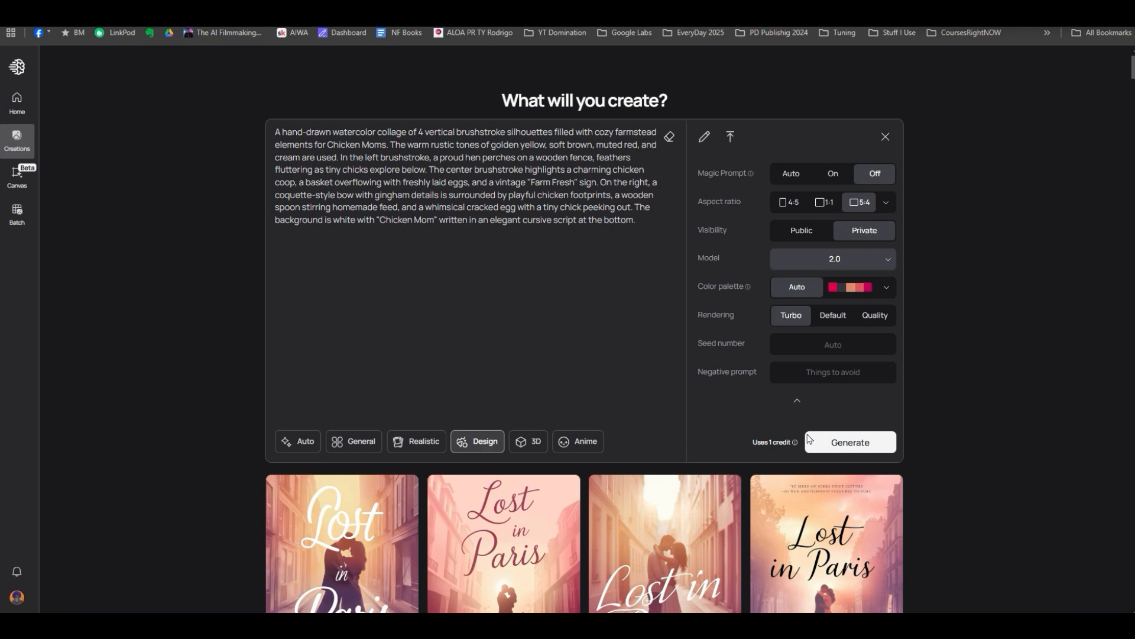
left_click(841, 443)
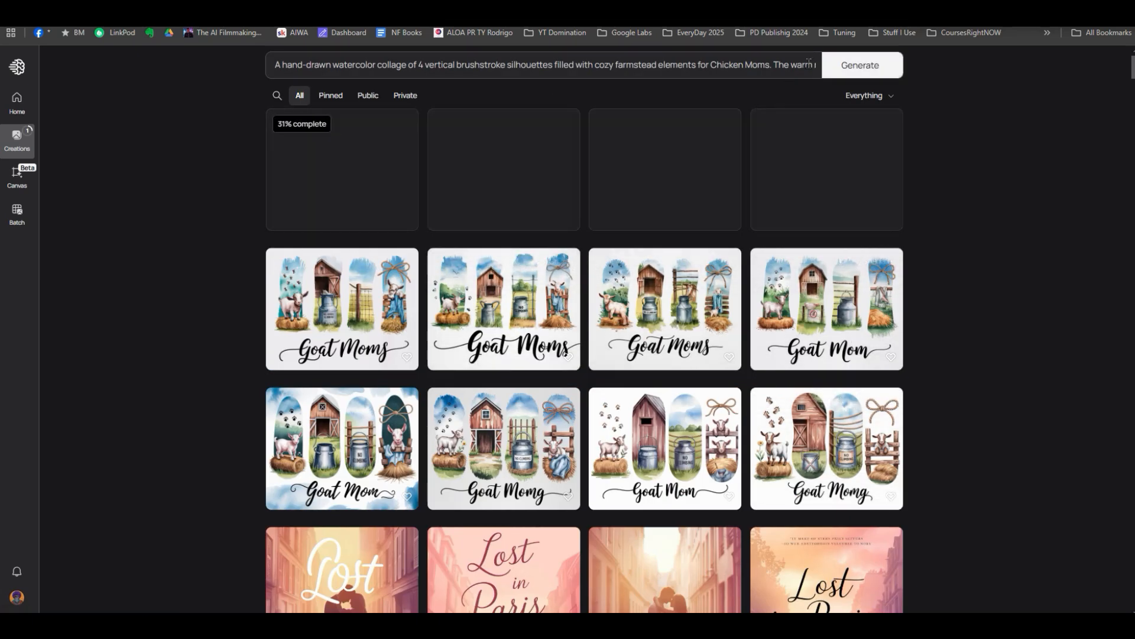
left_click(831, 67)
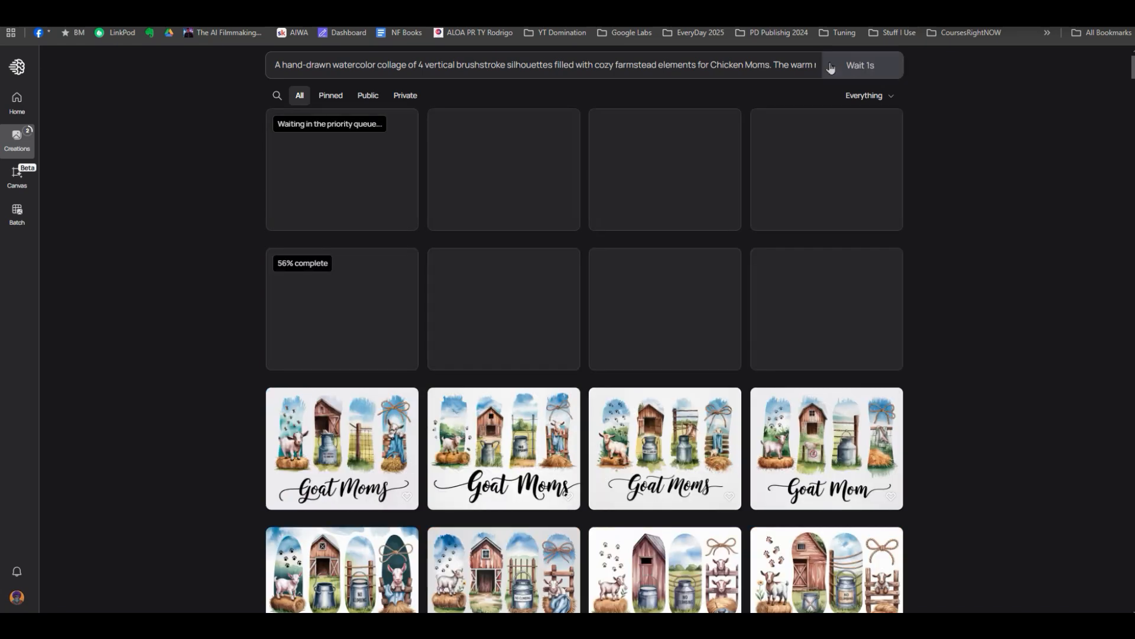
Switch the model to 2a (fastest) and generate another batch of the same Chicken Mom prompt.
left_click(778, 71)
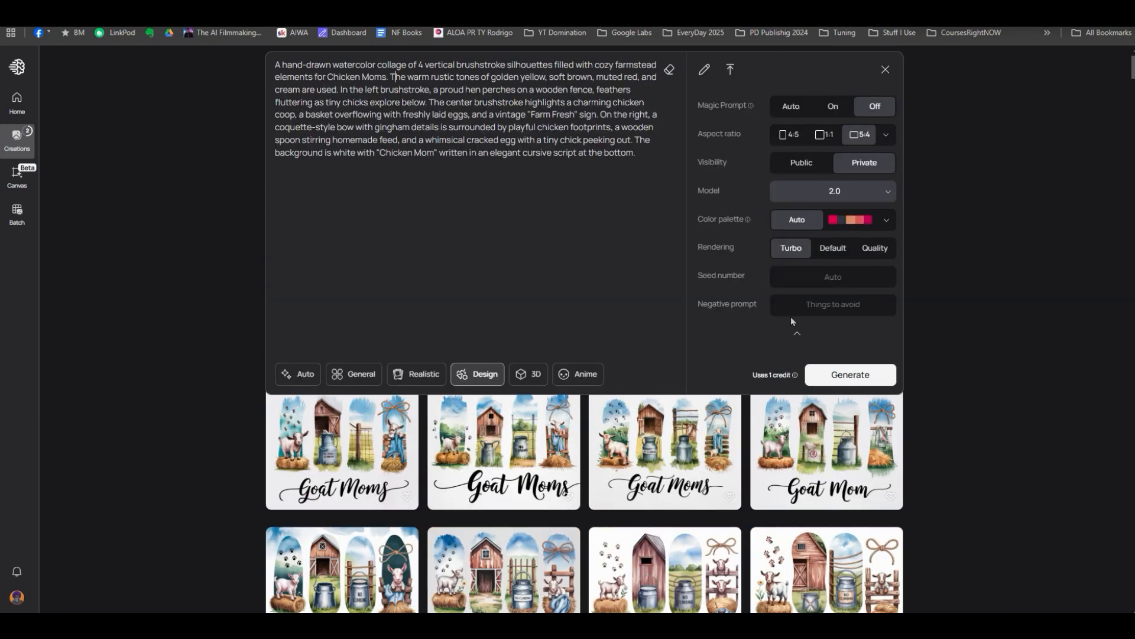
left_click(888, 191)
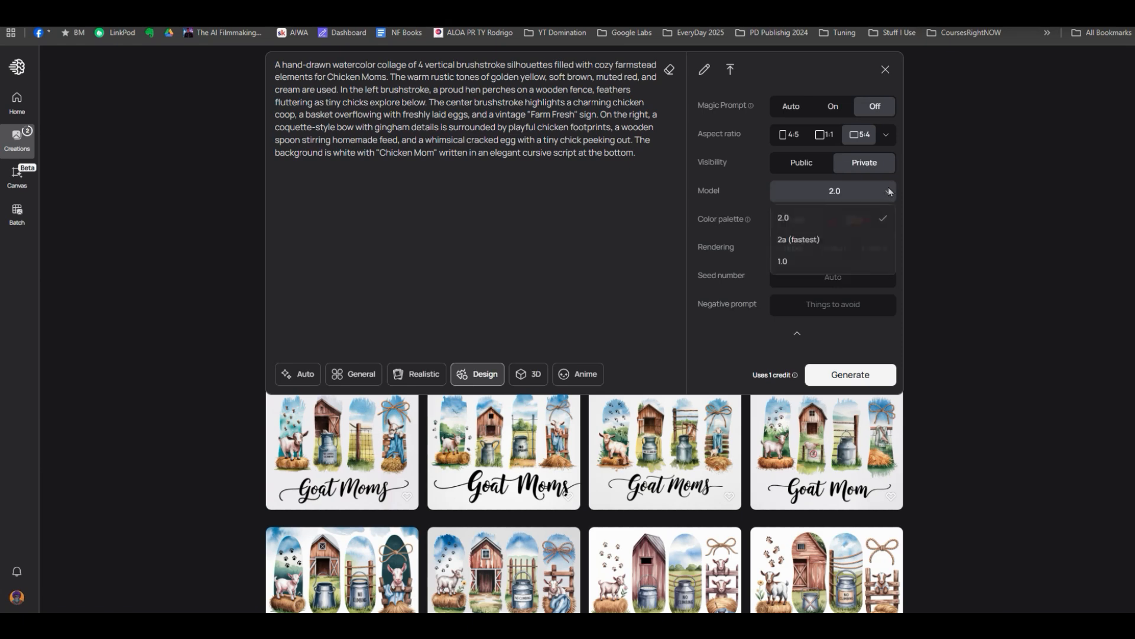
left_click(803, 240)
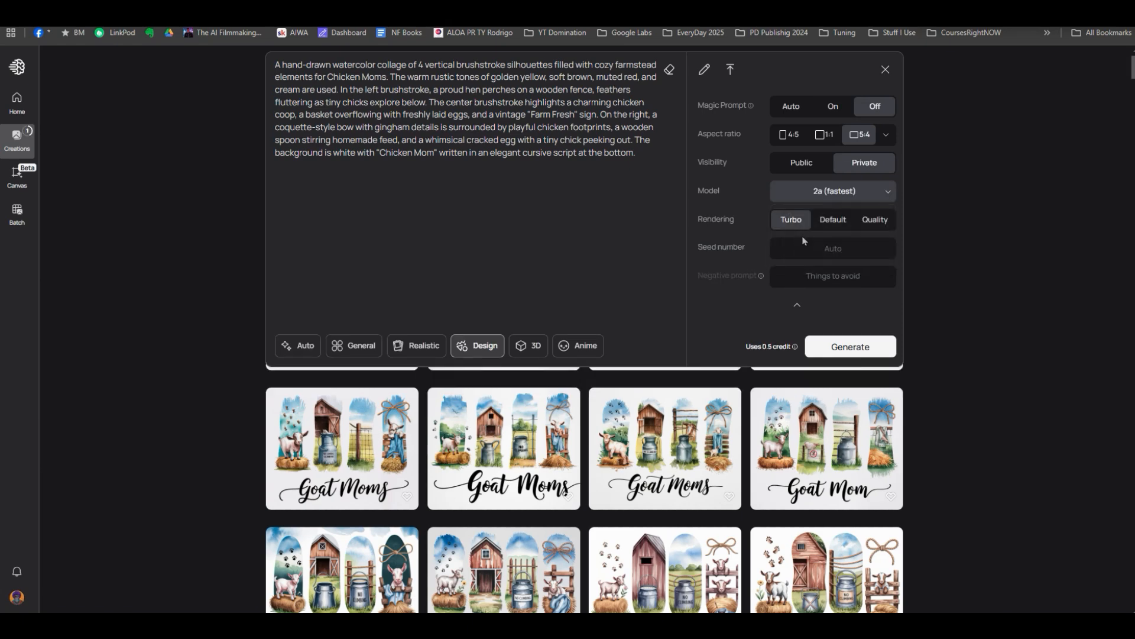
left_click(834, 349)
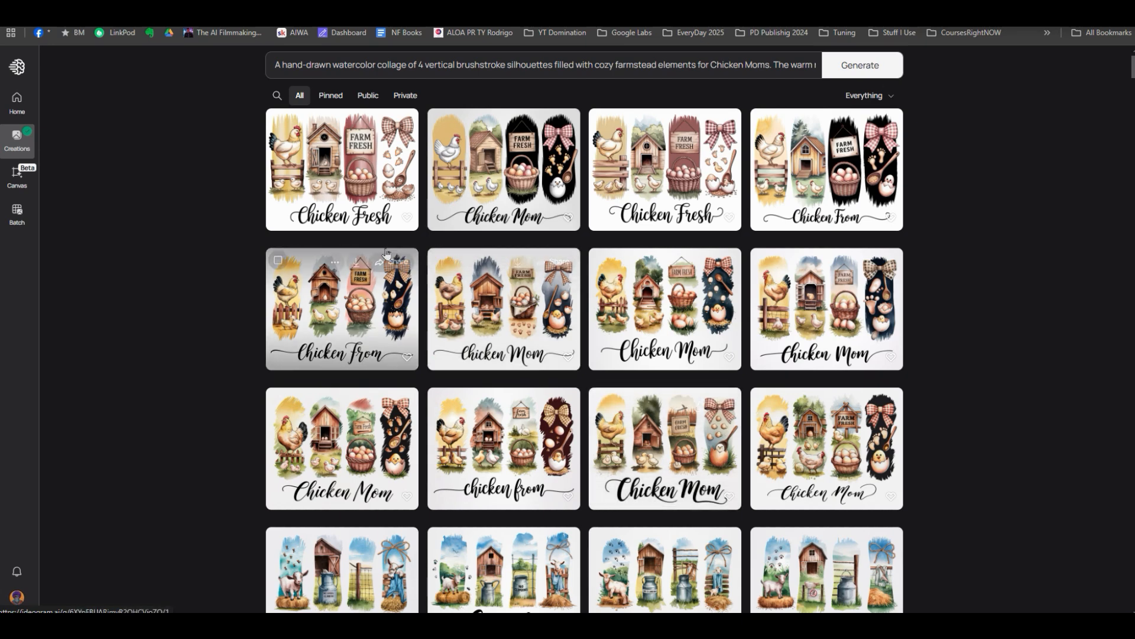
View the "Chicken From" image from model 2.0 and the "Chicken Fresh" image from 2a at full size, returning to the creations.
left_click(327, 322)
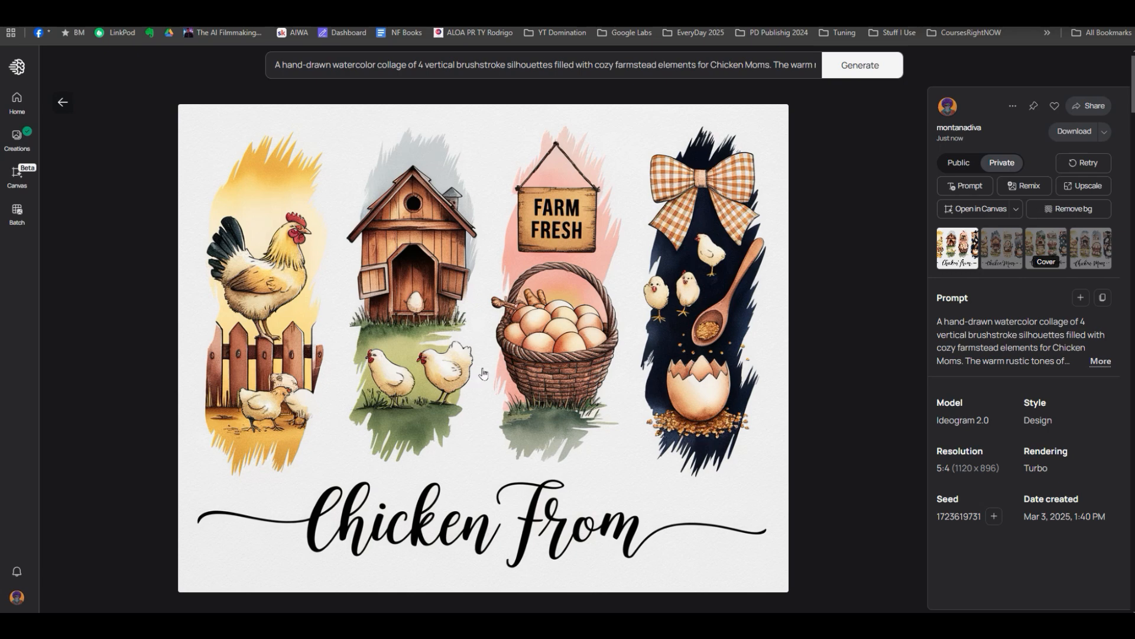
left_click(62, 104)
mouse_move(274, 185)
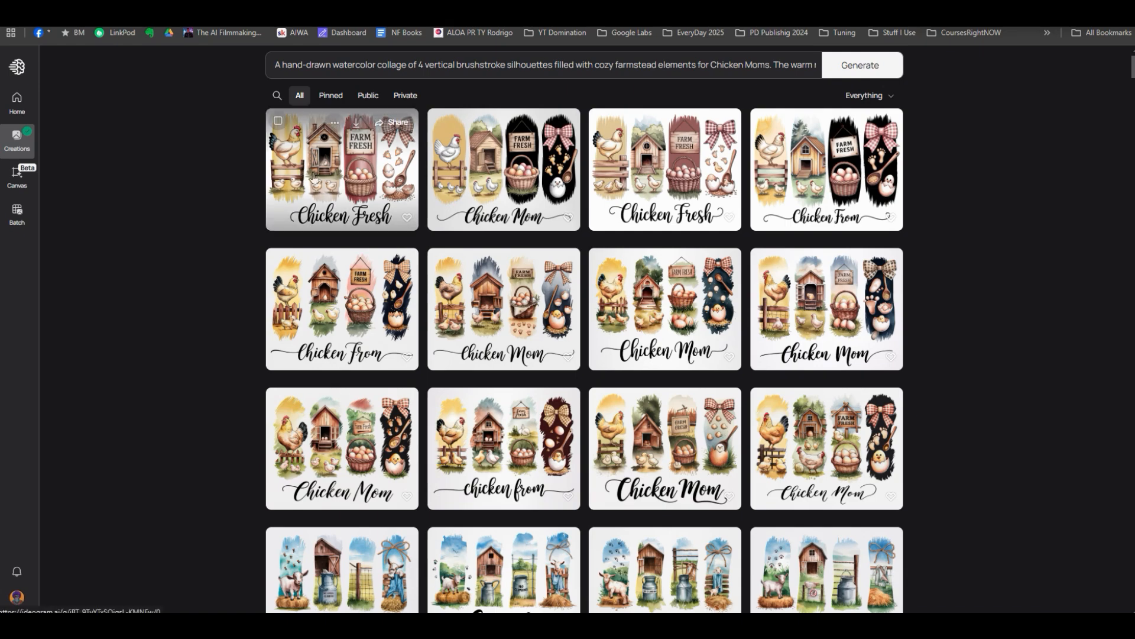
left_click(314, 177)
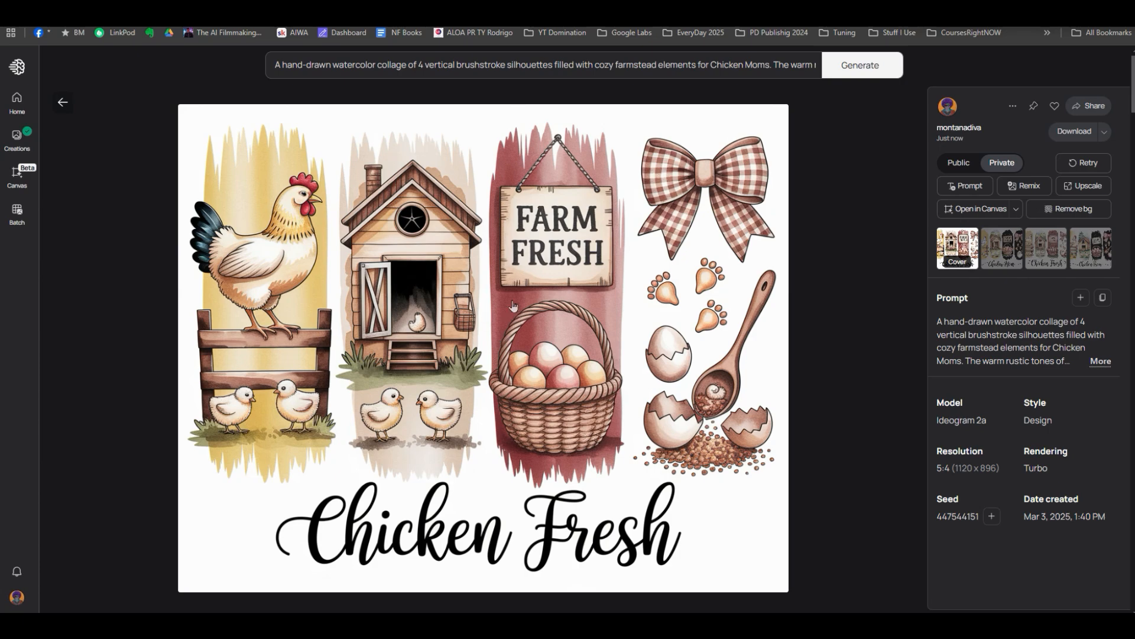
left_click(116, 302)
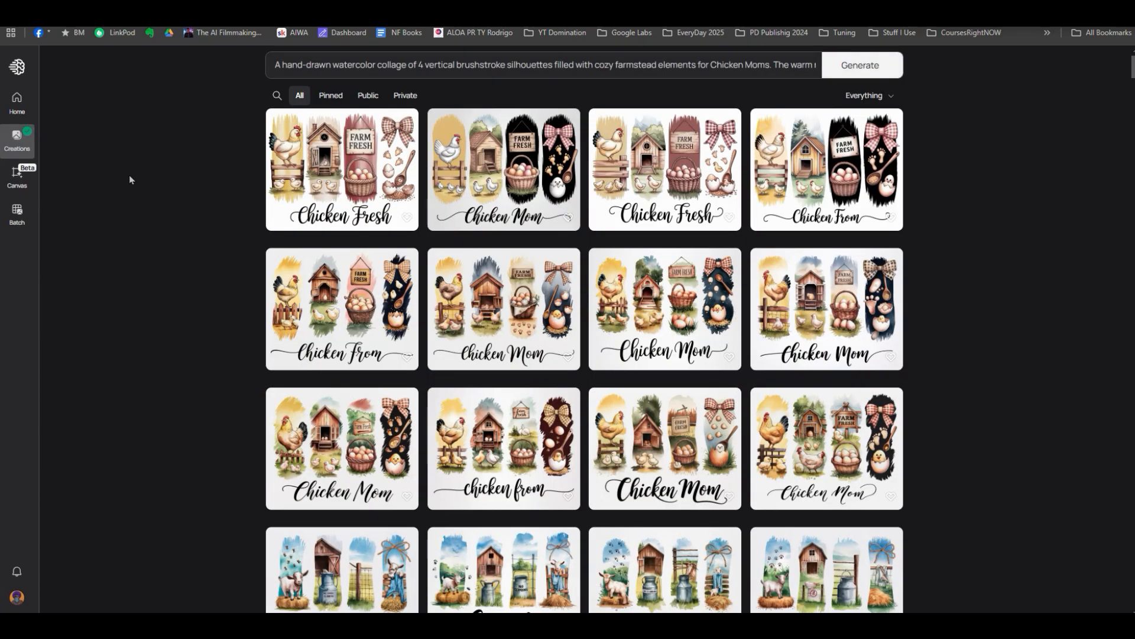
Compare the 2.0 "Chicken From" image again with the 2a batch's "Chicken Fresh" and black-brushstroke "Chicken Mom" images.
mouse_move(681, 273)
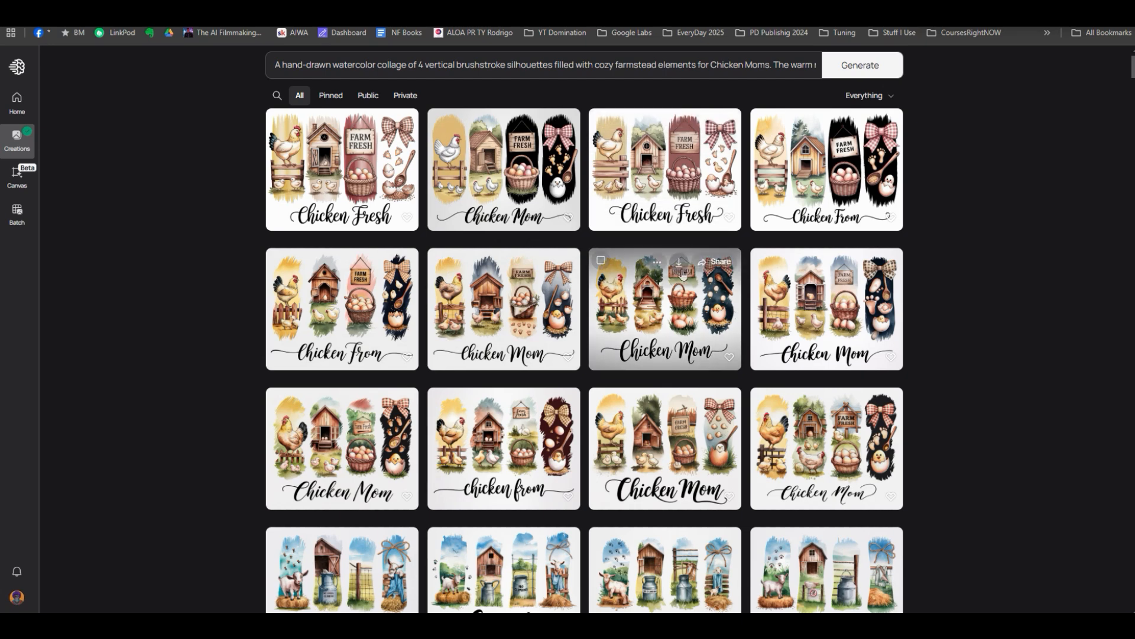
mouse_move(361, 289)
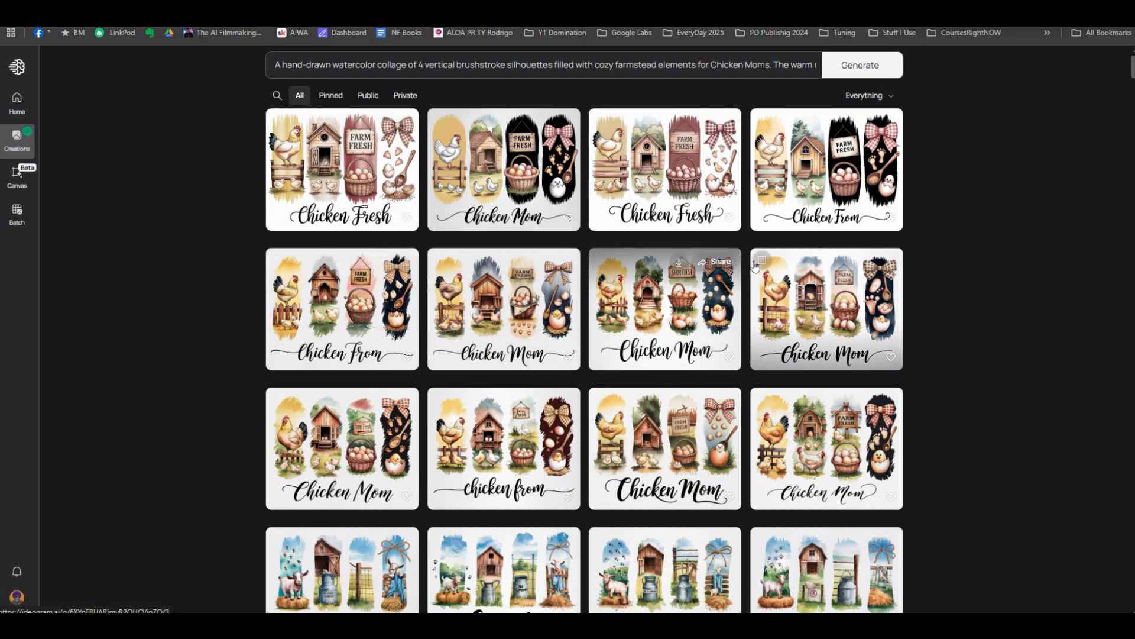
mouse_move(361, 197)
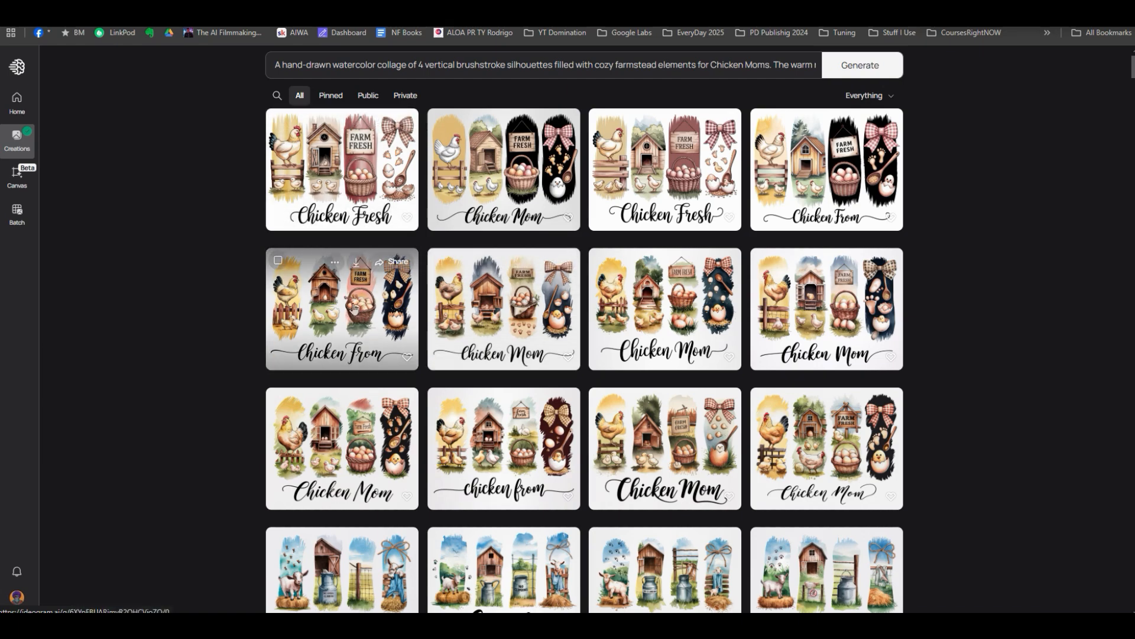
left_click(354, 307)
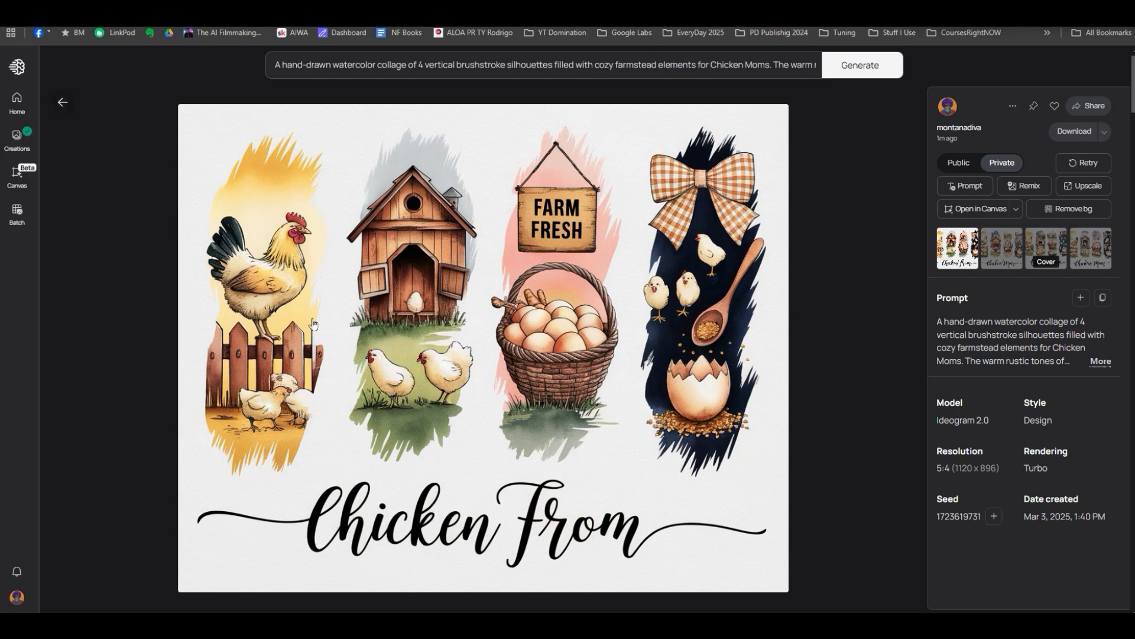
left_click(63, 105)
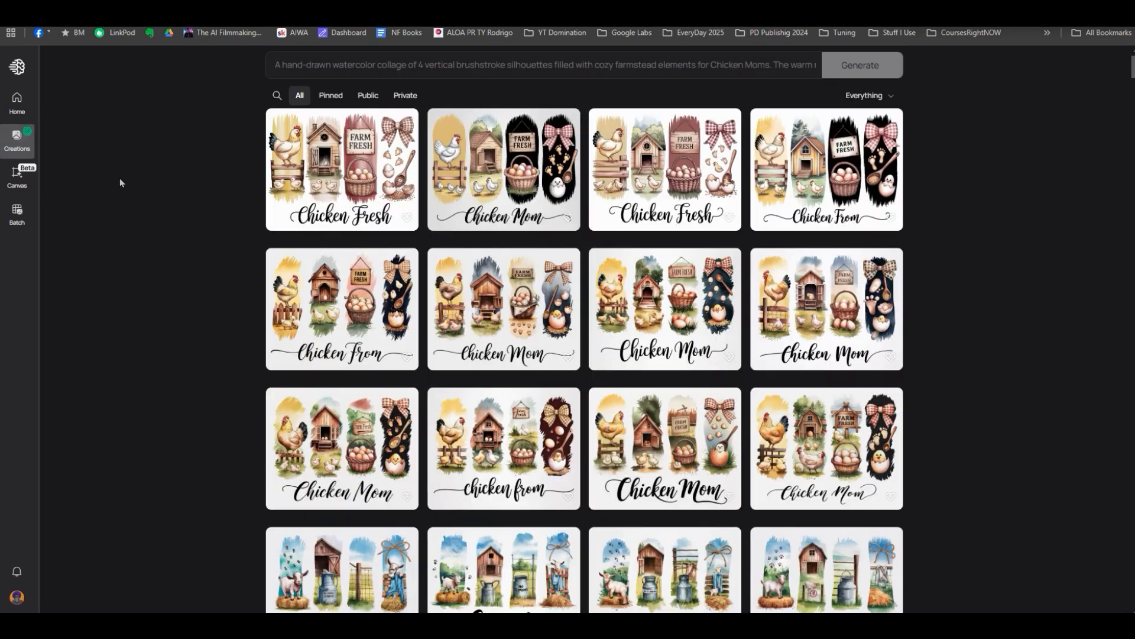
left_click(355, 183)
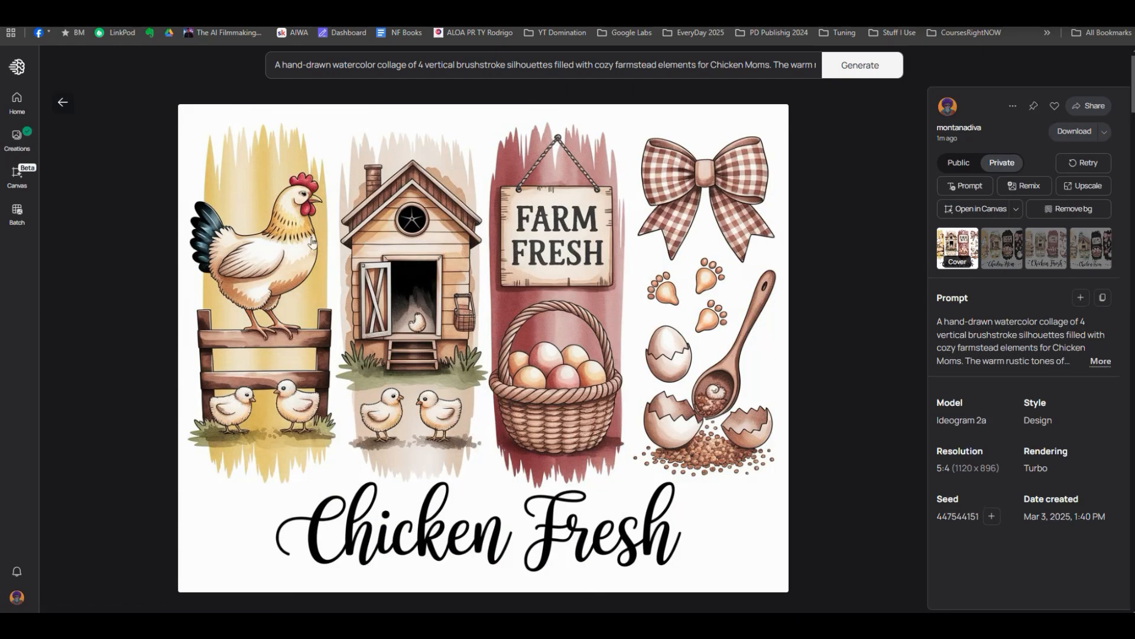
left_click(1003, 254)
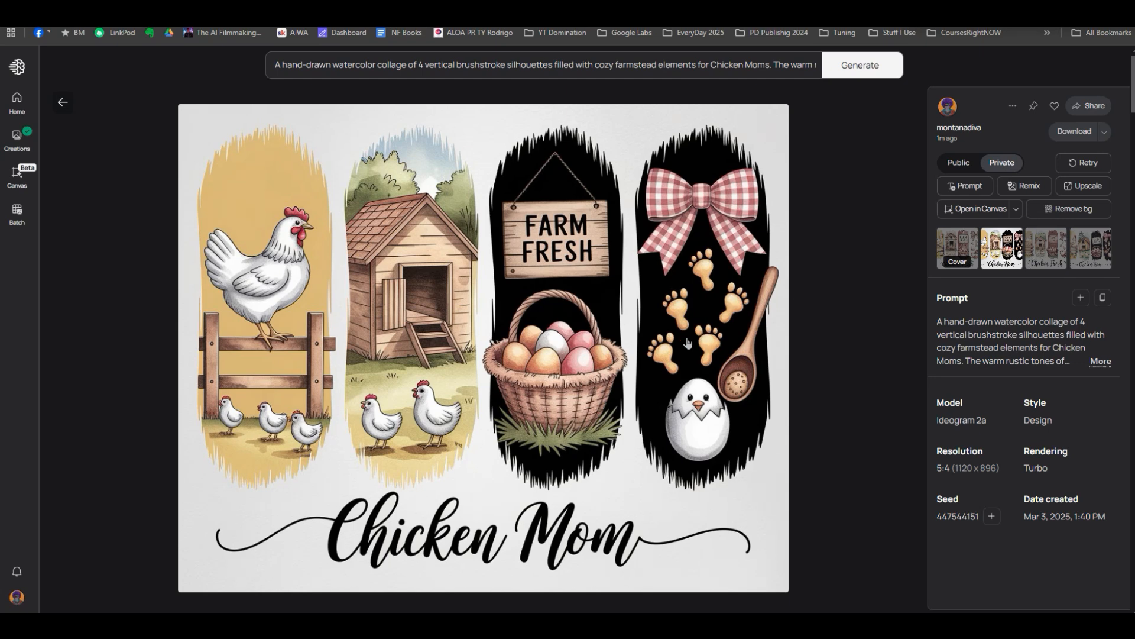
View the third and fourth images of the 2a batch, "Chicken Fresh" and "Chicken From", at full size and return to the creations.
left_click(1043, 254)
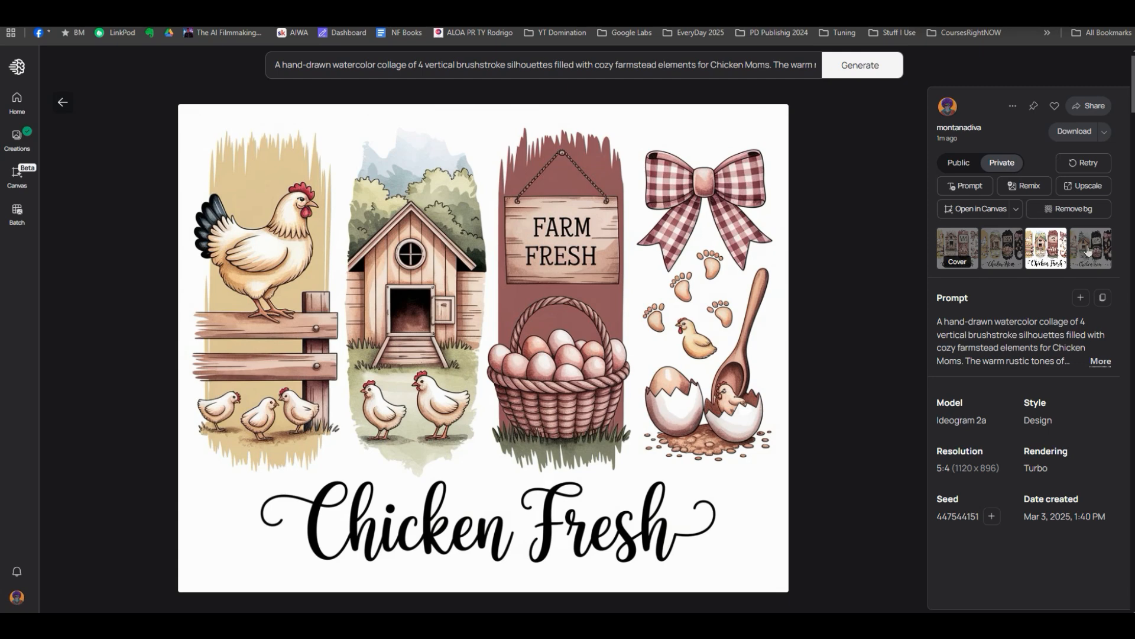
left_click(1086, 251)
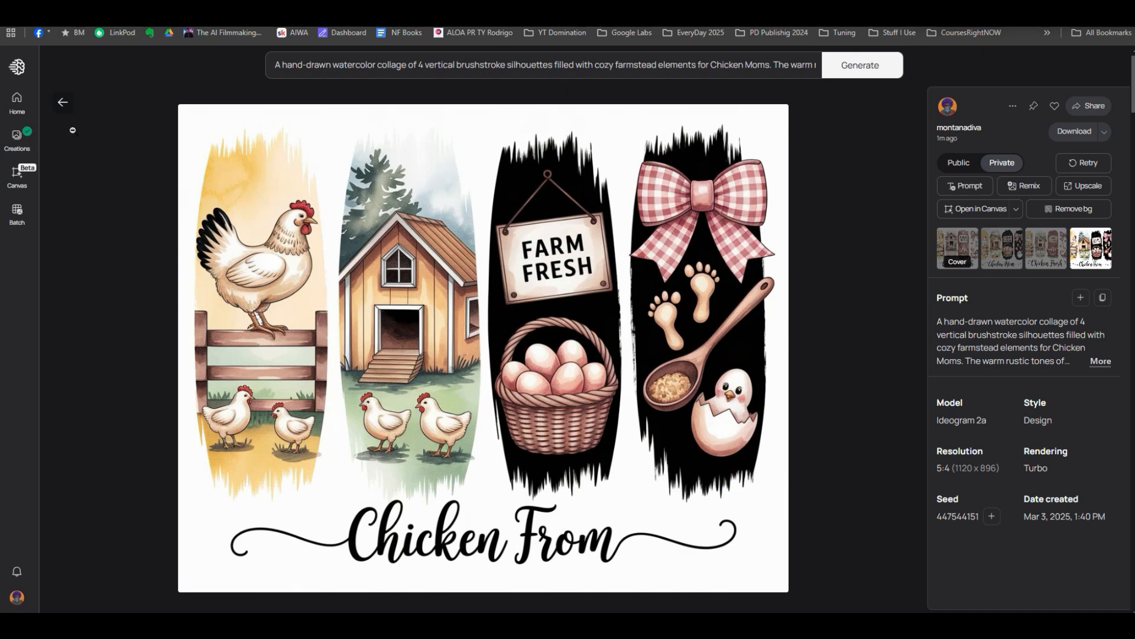
left_click(63, 104)
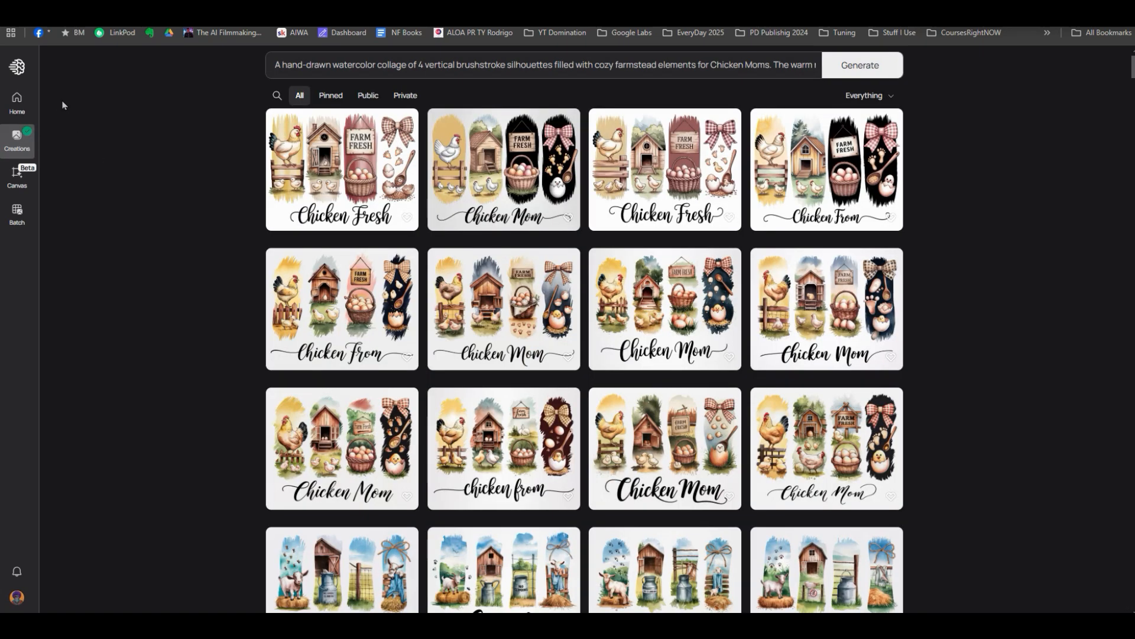
View the "Chicken From" image and other "Chicken Mom" images from the second-row model 2.0 batch, returning to the creations.
left_click(309, 290)
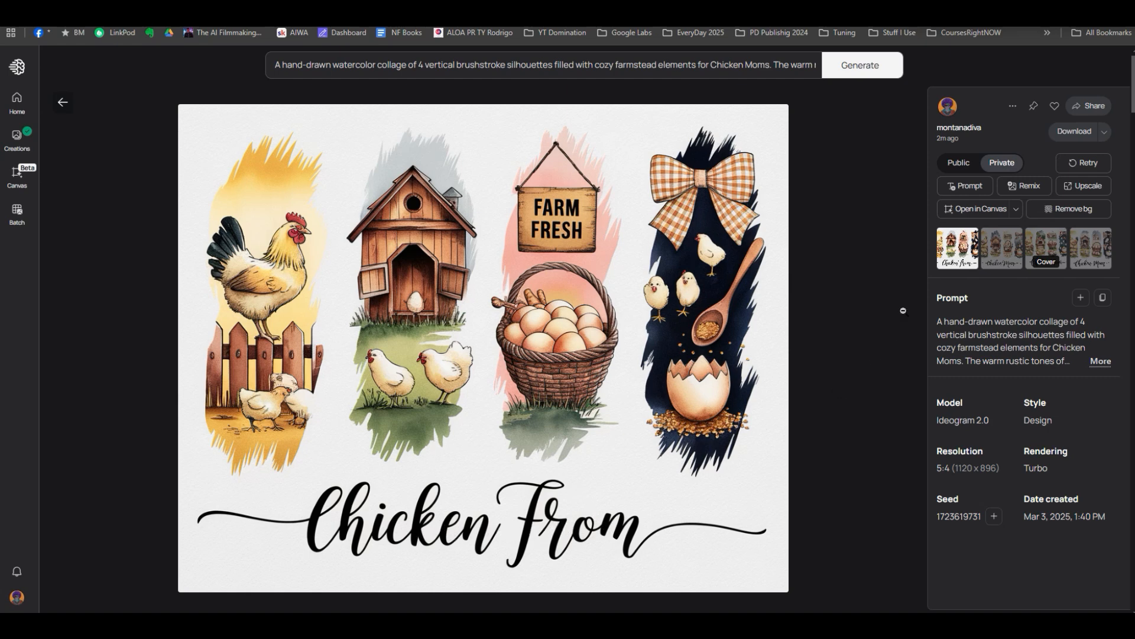
left_click(1010, 261)
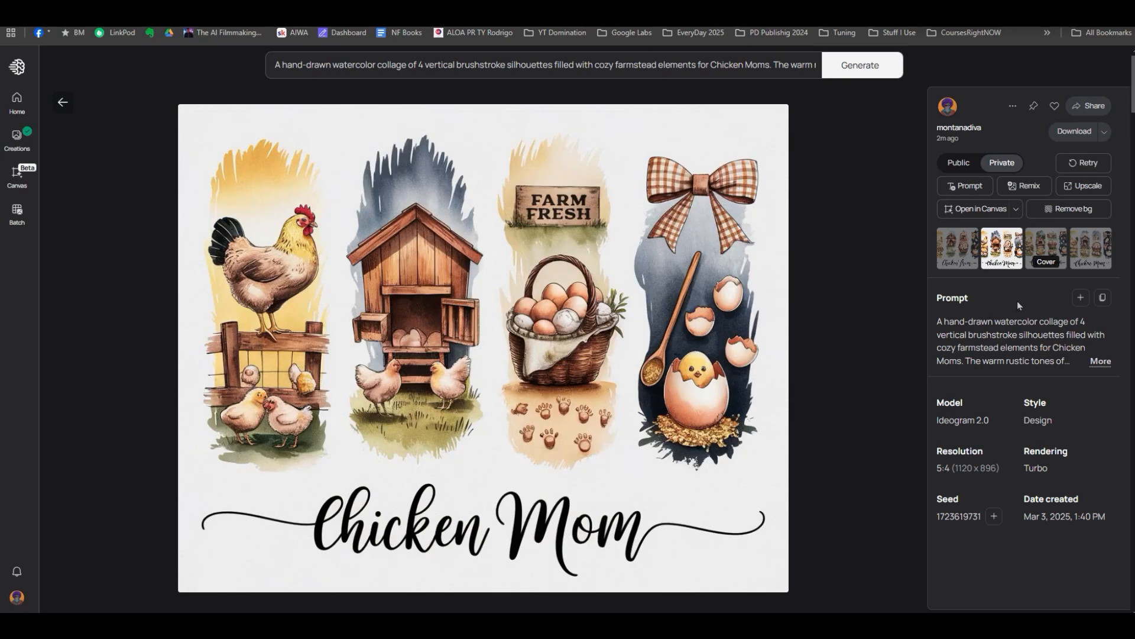
left_click(1043, 249)
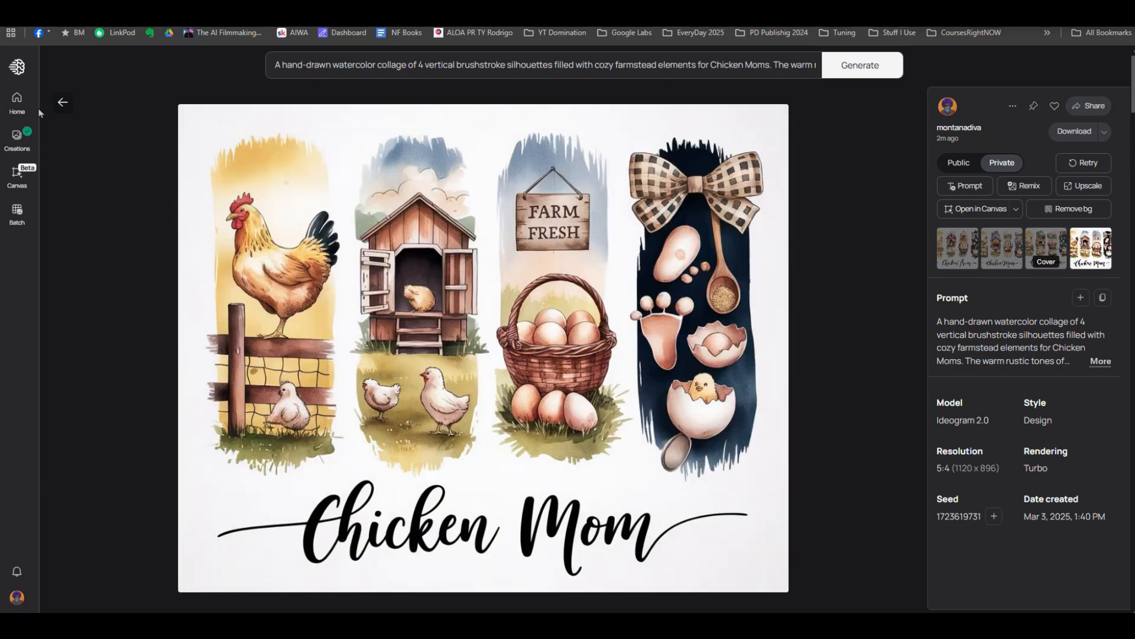
left_click(63, 101)
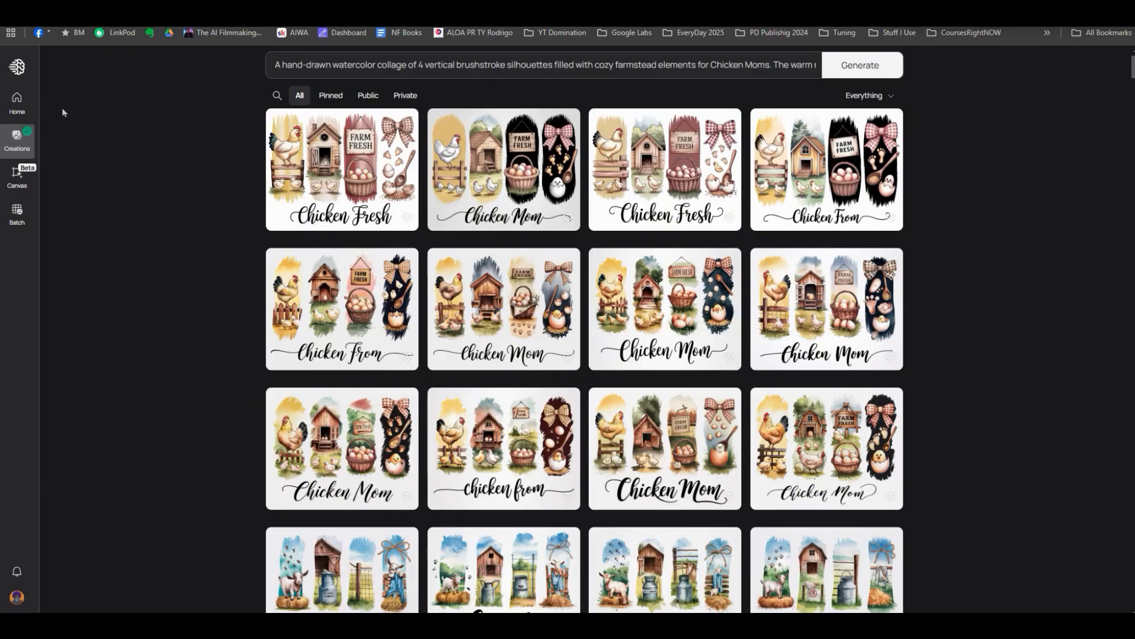
Check the 2a "Chicken From" image against the full prompt text, returning to the creations.
mouse_move(367, 214)
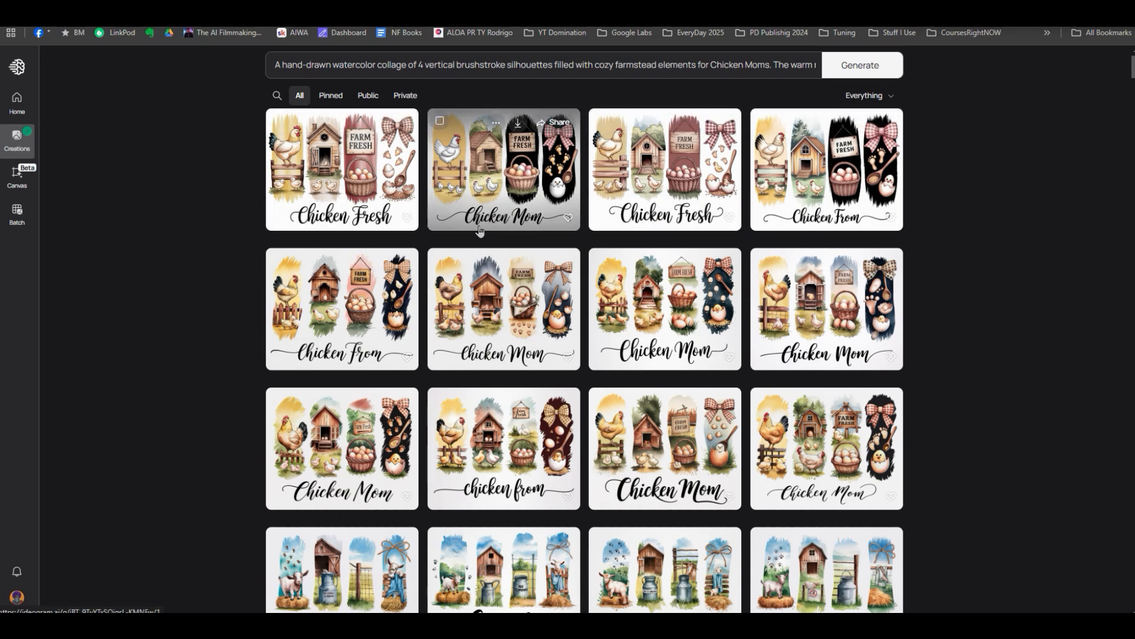
left_click(810, 213)
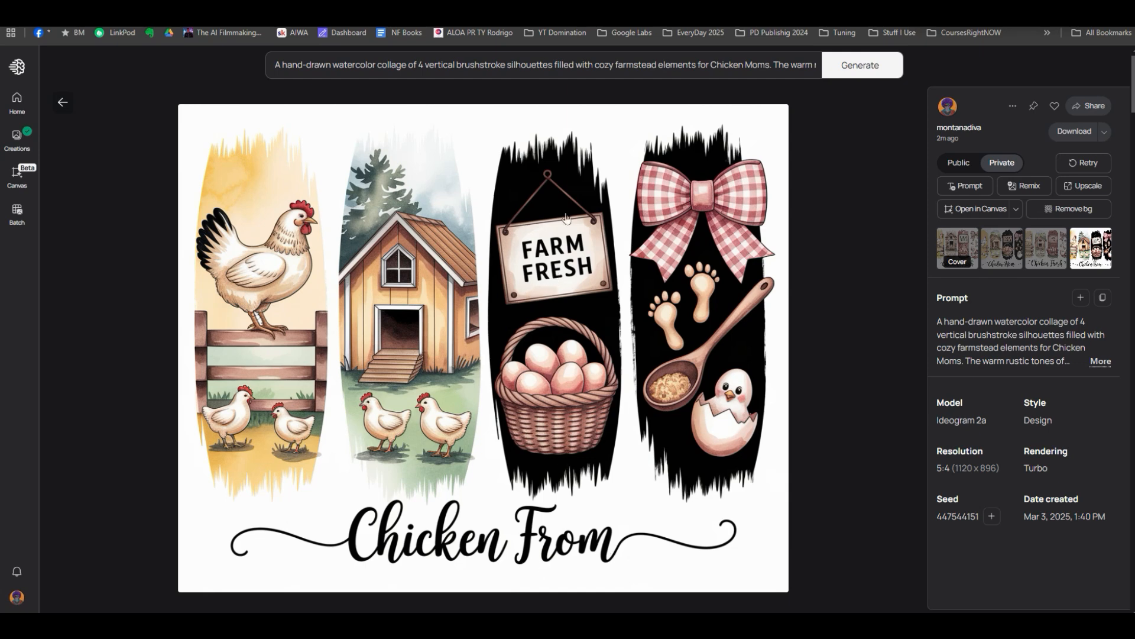
left_click(564, 68)
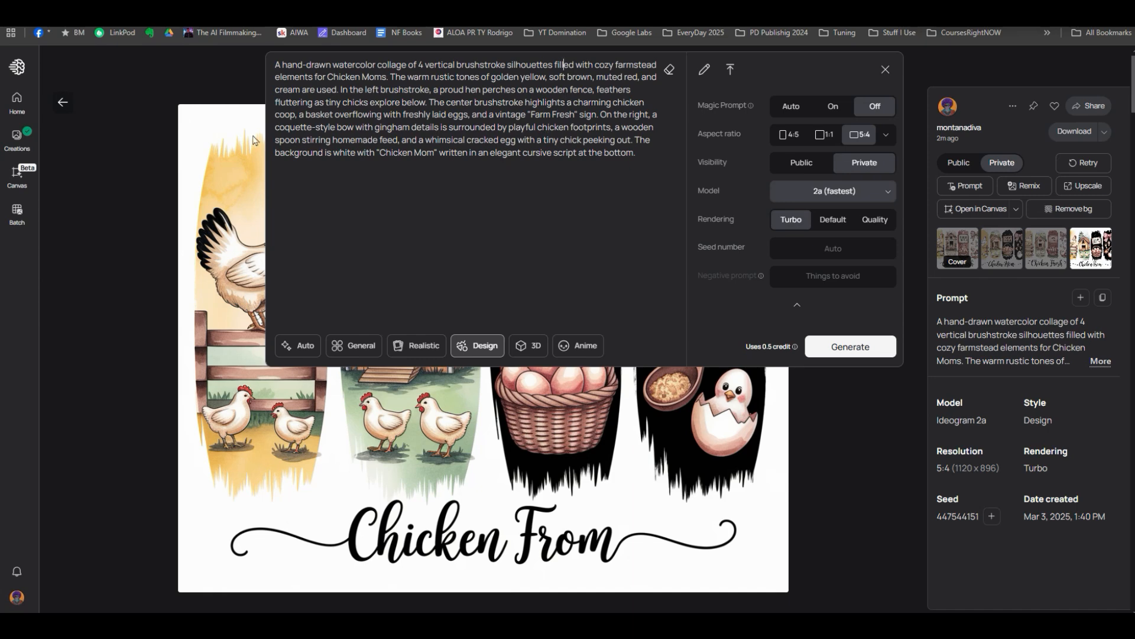
left_click(162, 119)
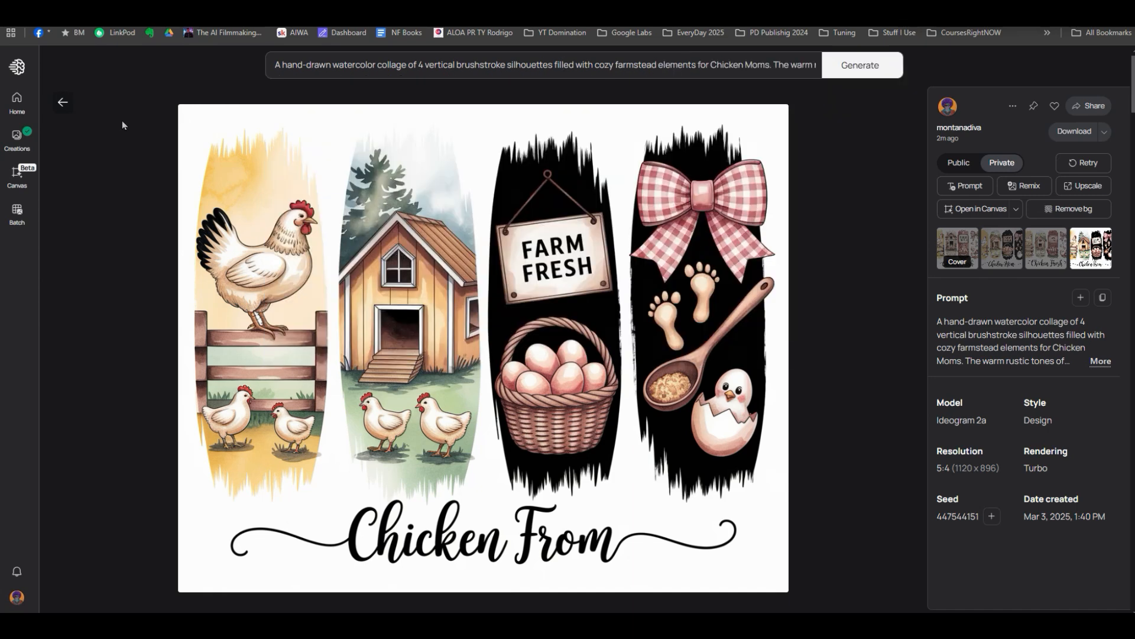
left_click(63, 108)
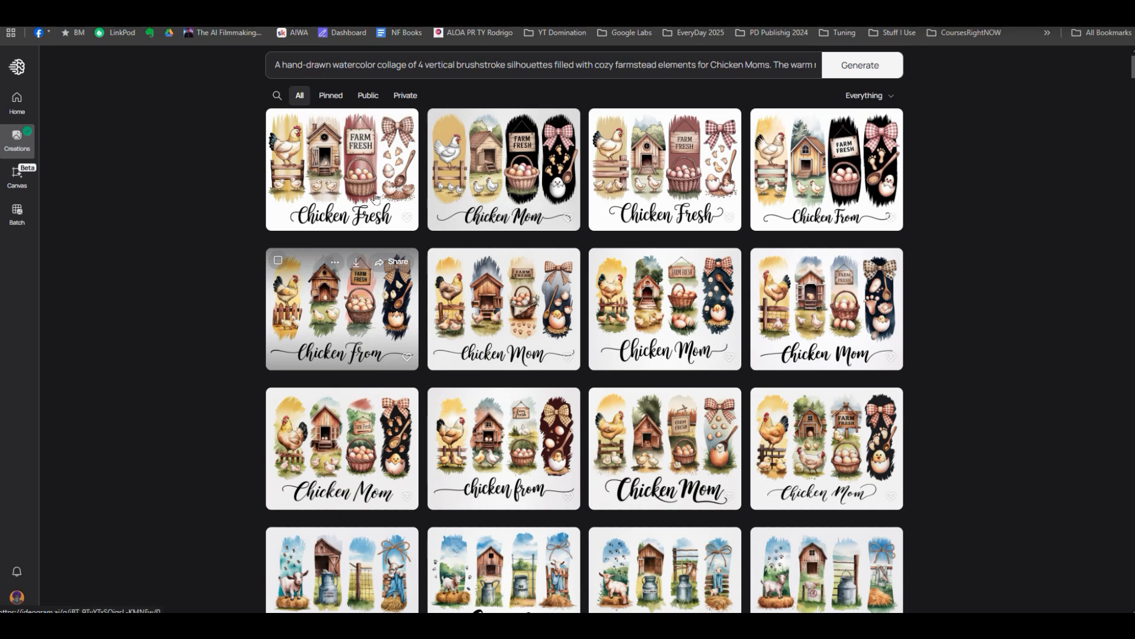
Compare the first 2a "Chicken Fresh" image with the 2.0 "Chicken From" image at full size, returning to the creations.
left_click(350, 181)
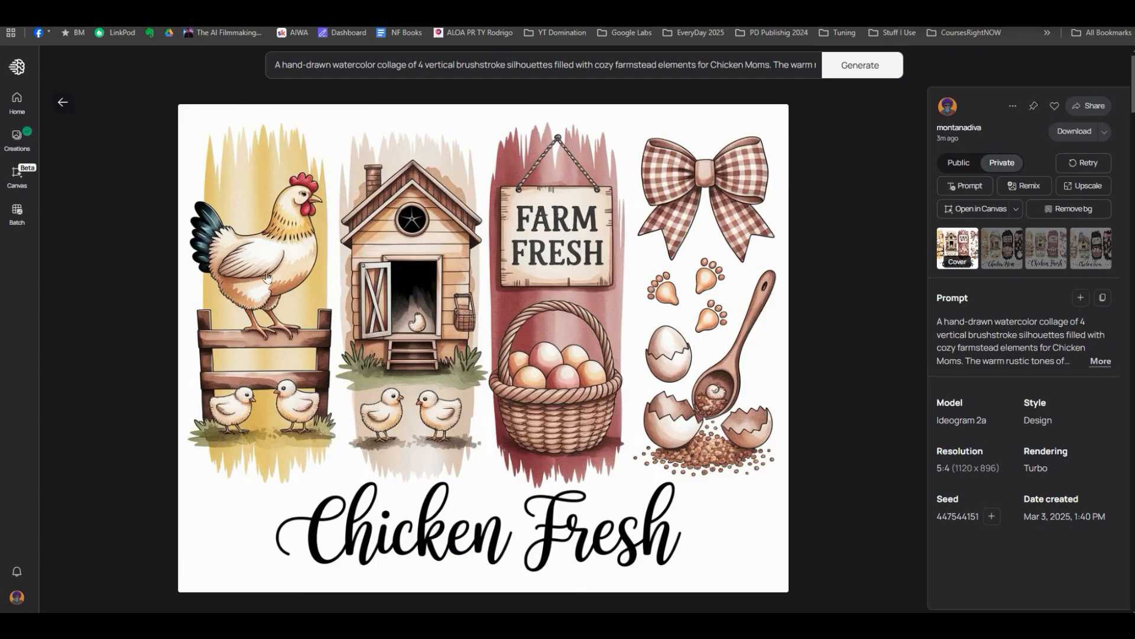
left_click(131, 251)
left_click(278, 327)
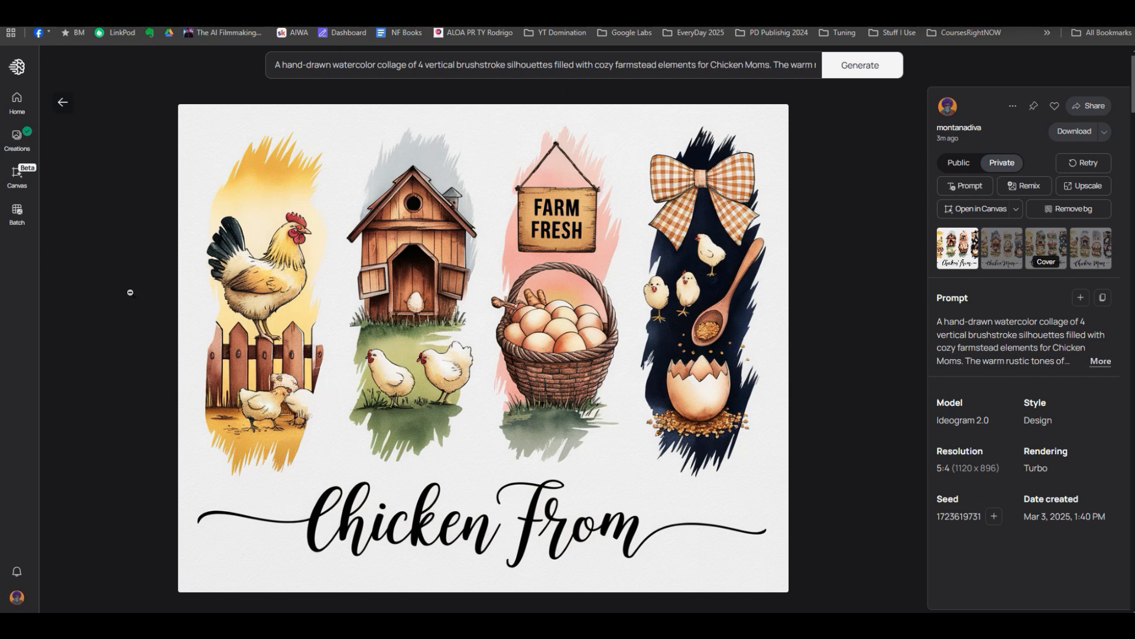
left_click(62, 101)
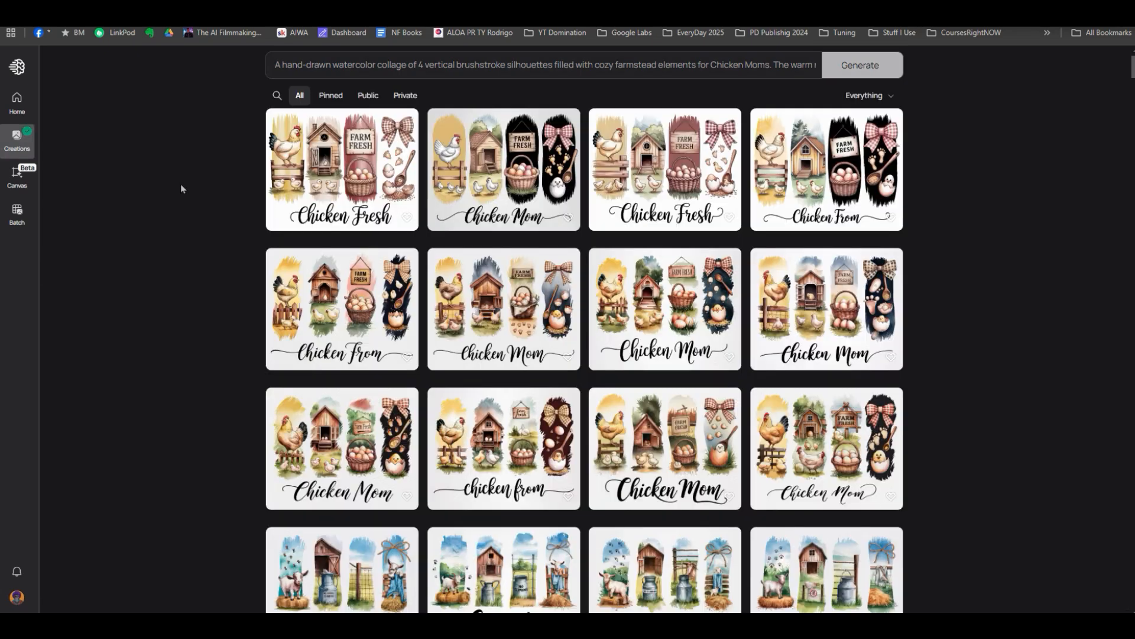
left_click(365, 176)
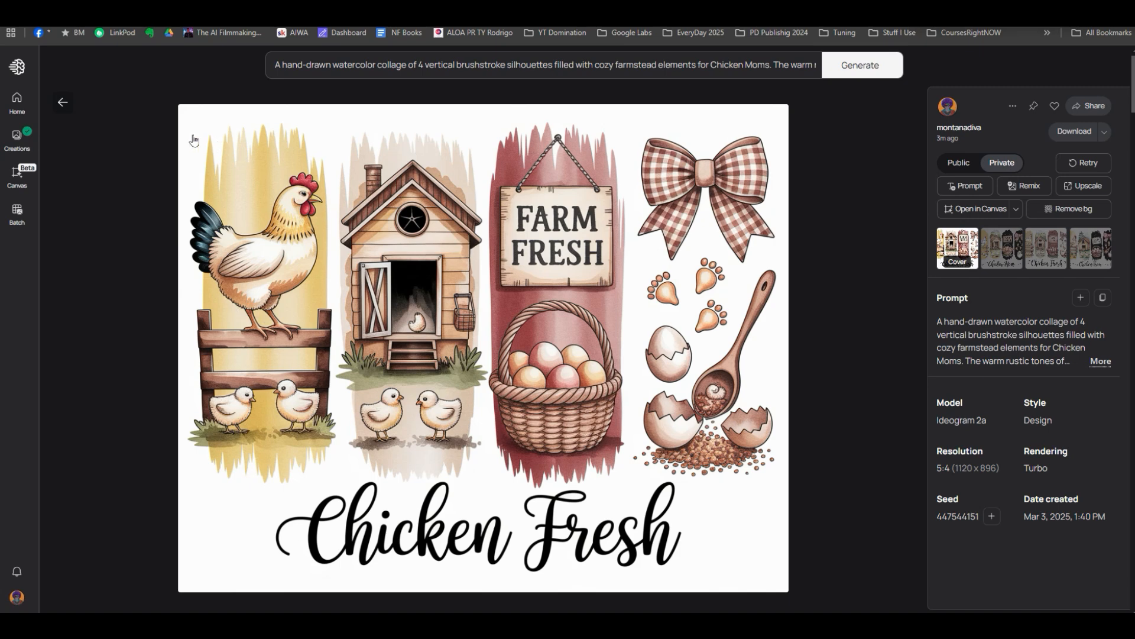
left_click(62, 102)
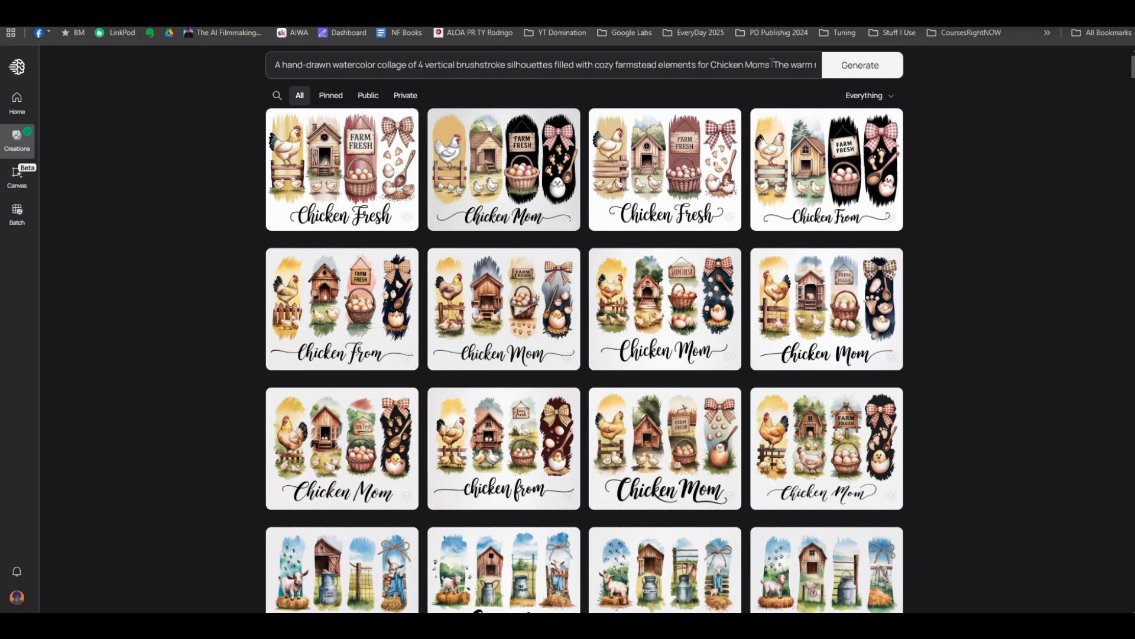
Replace the prompt with a bright, inspiring "Leap of Faith" book cover: silhouette jumping between two cliffs against a vibrant sunset, "Author Name" at the bottom.
left_click(773, 65)
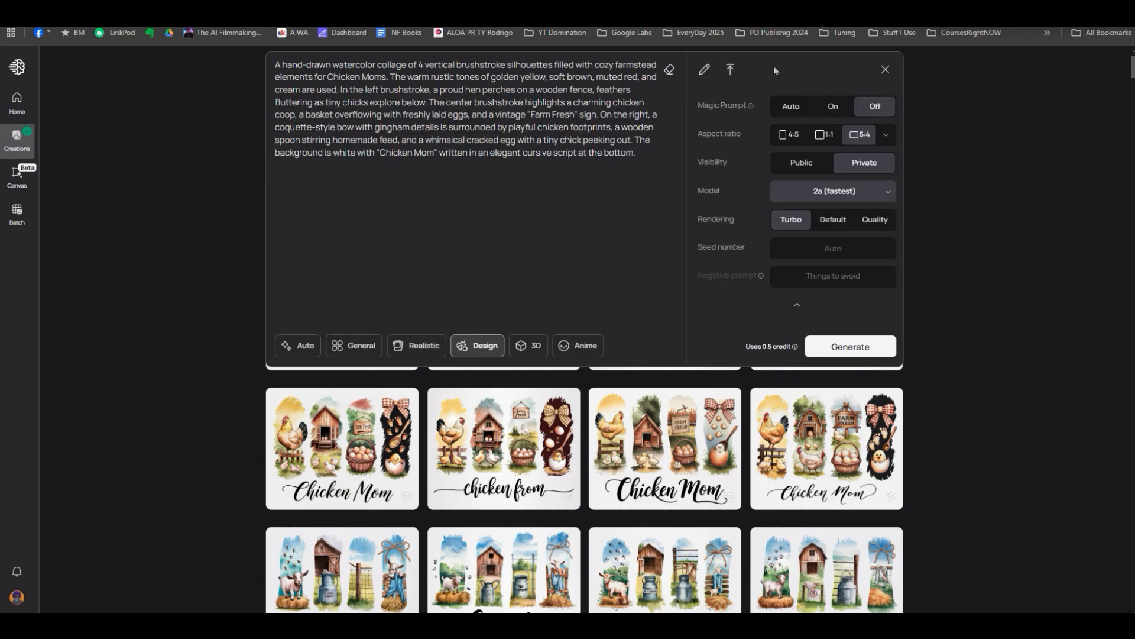
left_click(670, 71)
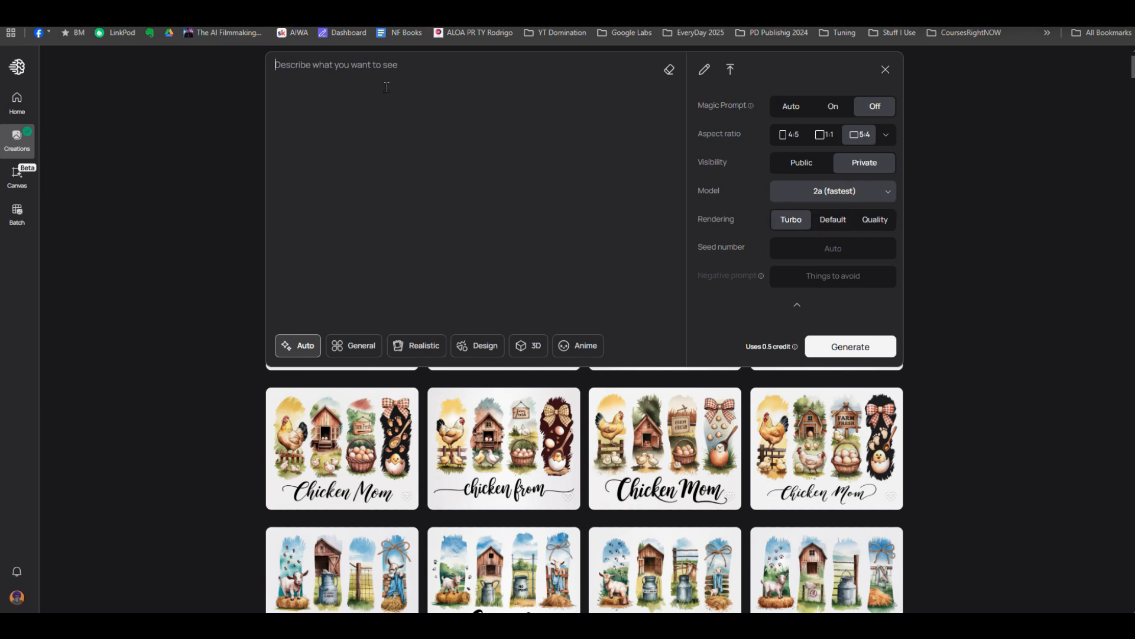
type("A bright, inspiring book cover with the title \"Leap of Faith\". There is a silhouette of a person jumping between two cliffs against a vibrant sunset. The author's name, \"Author Name\", is positioned at the bottom in a clean, uplifting typeface.")
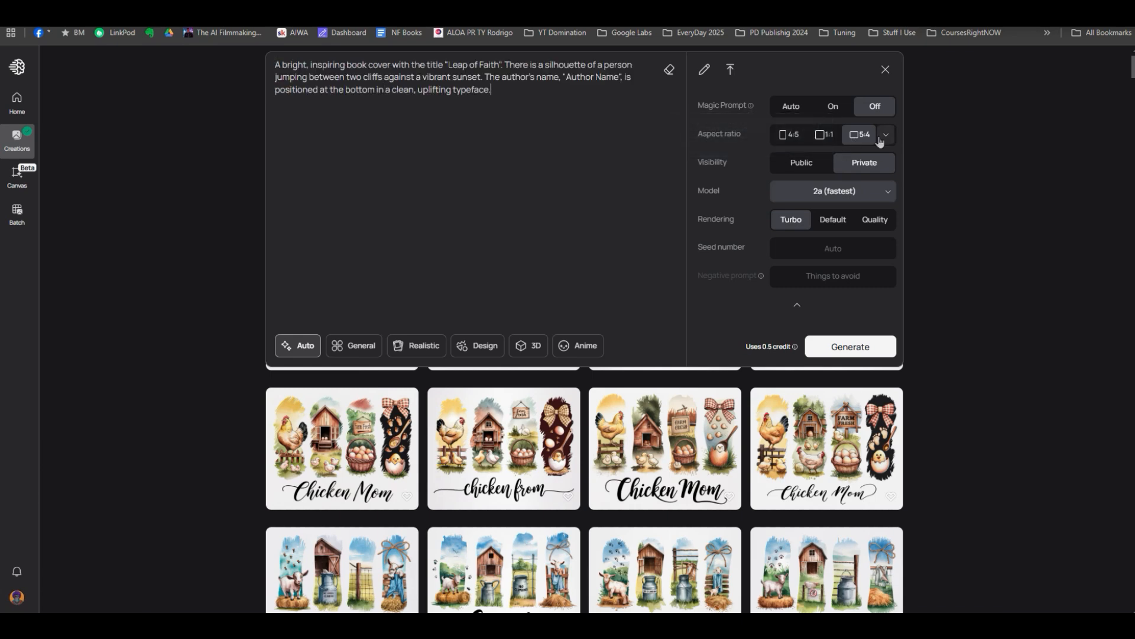
Set the aspect ratio to portrait 3:4 and keep the style on Auto for the book cover.
left_click(792, 136)
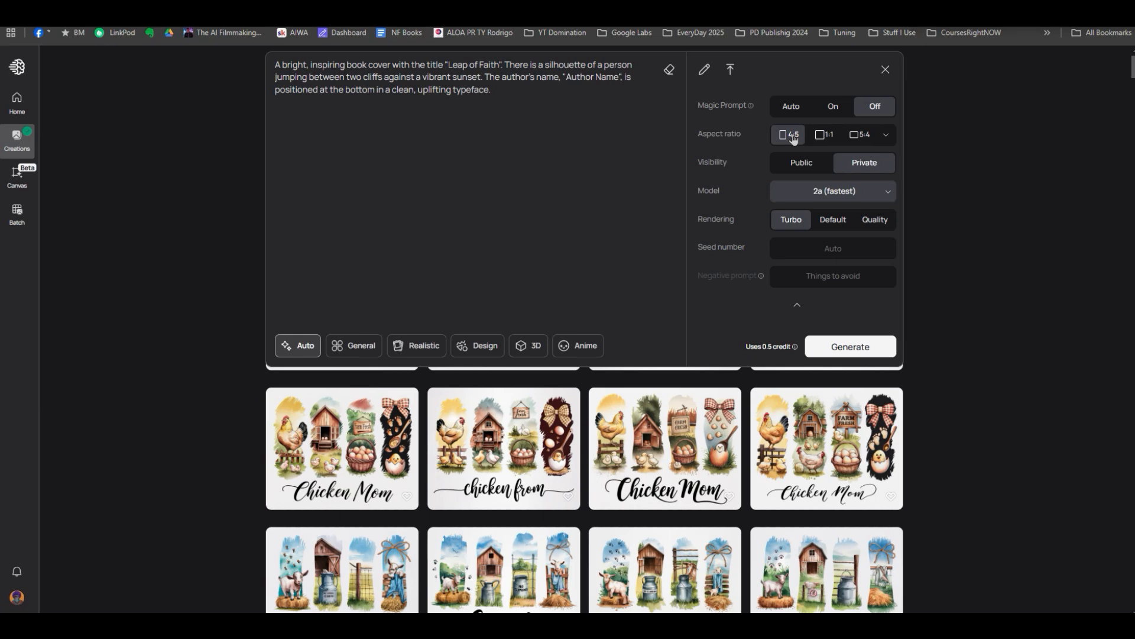
left_click(886, 136)
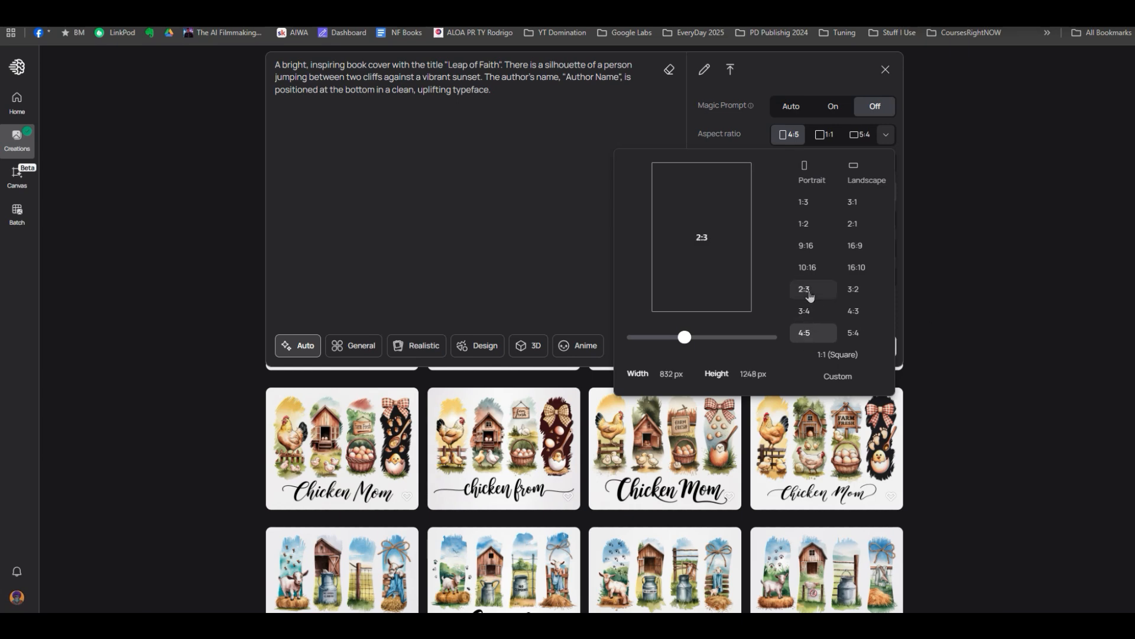
left_click(805, 312)
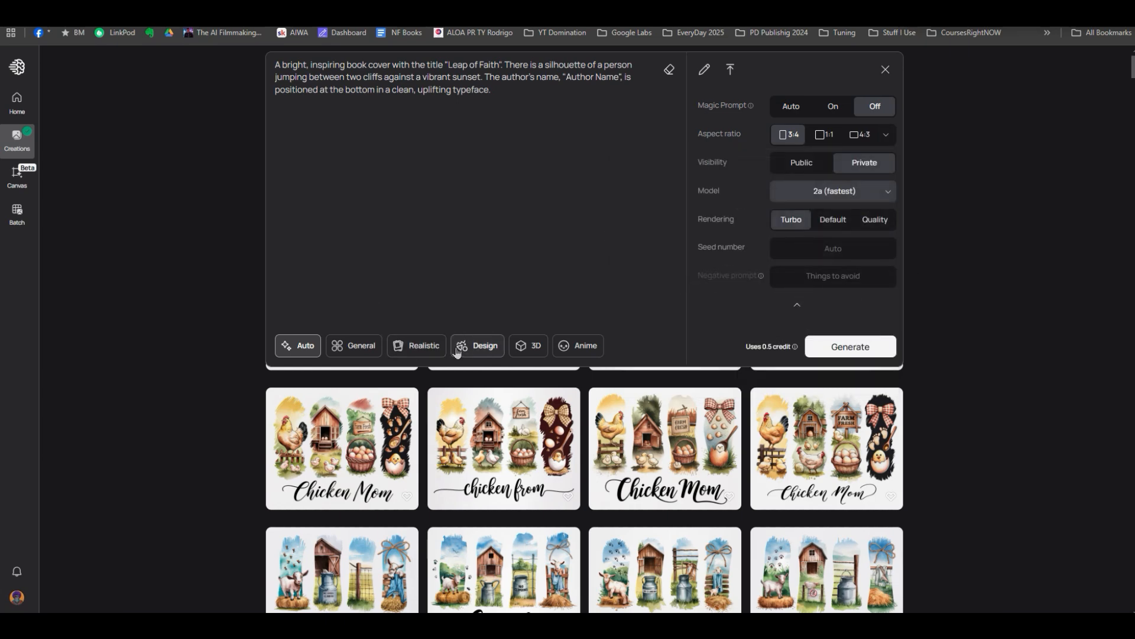
left_click(477, 349)
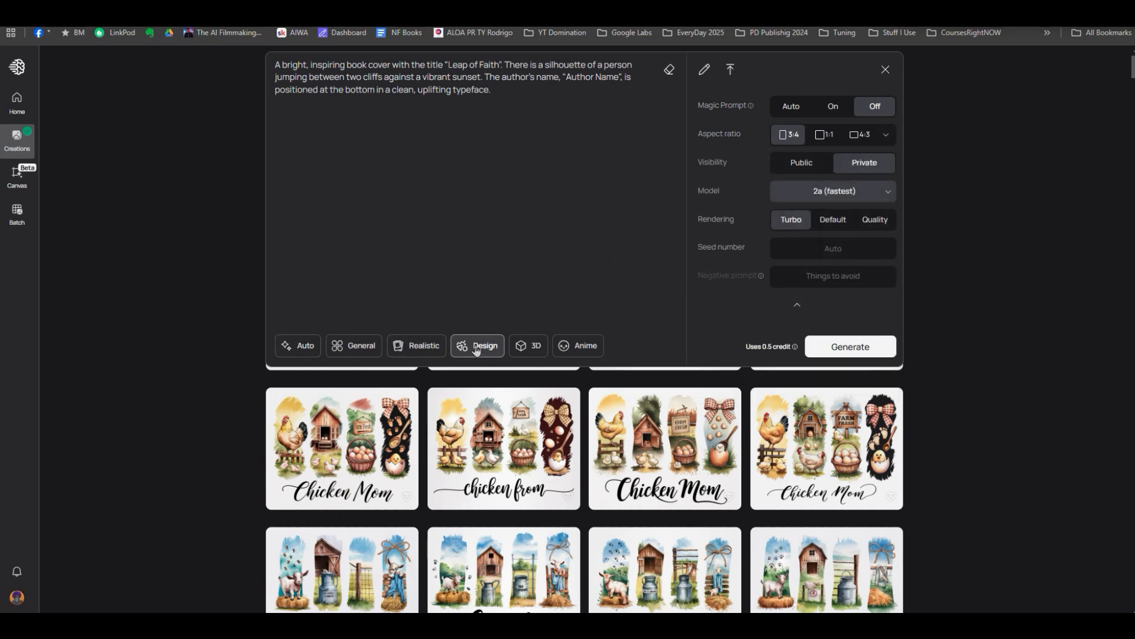
left_click(301, 349)
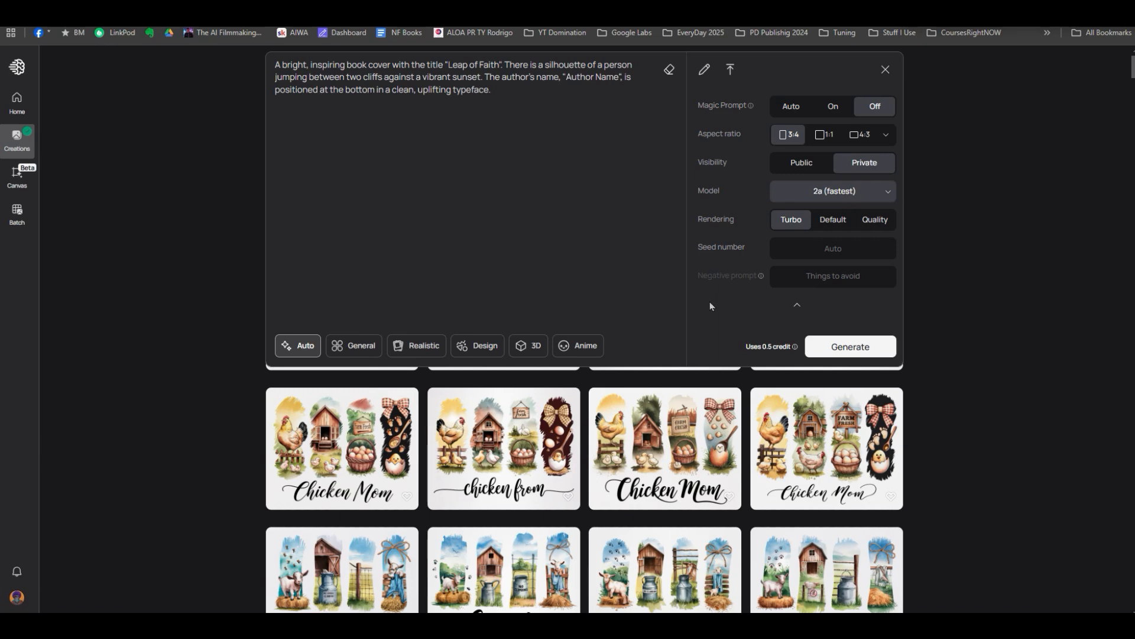
Switch the model to 2.0 and generate a batch of the "Leap of Faith" cover.
left_click(824, 194)
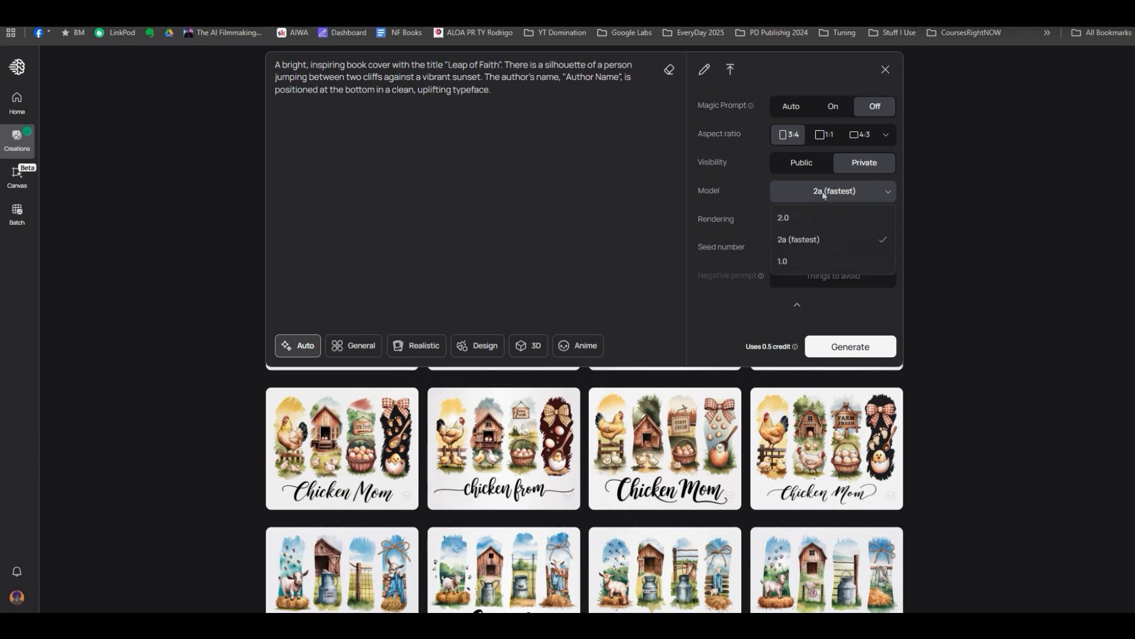
left_click(782, 218)
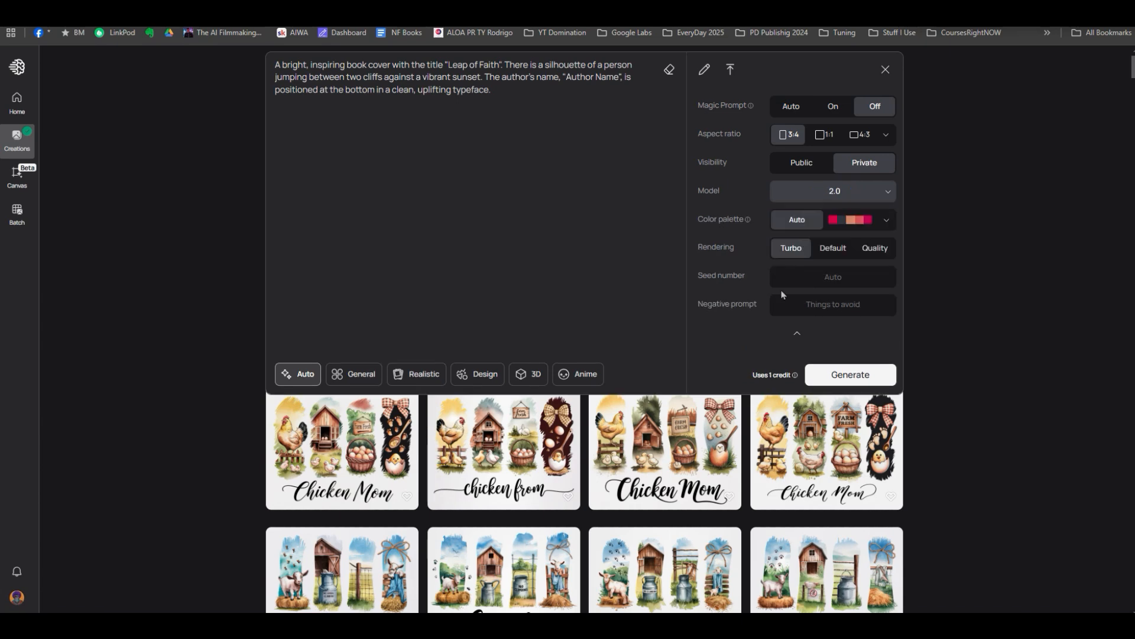
left_click(832, 376)
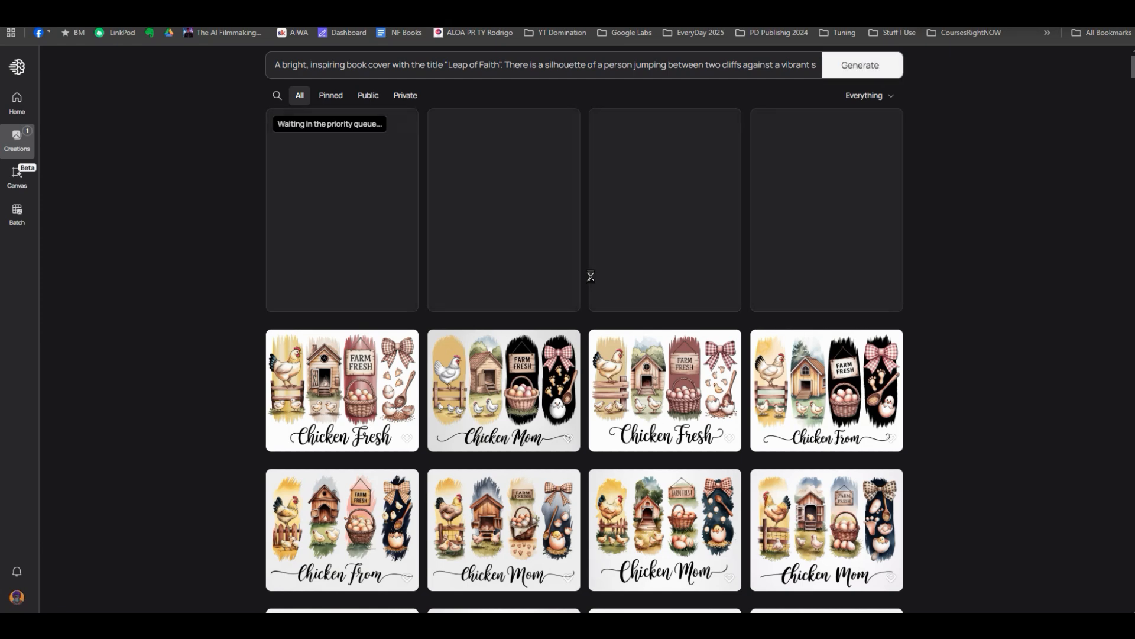
Change the model to 2a (fastest) and generate a second batch from the same "Leap of Faith" prompt.
left_click(741, 63)
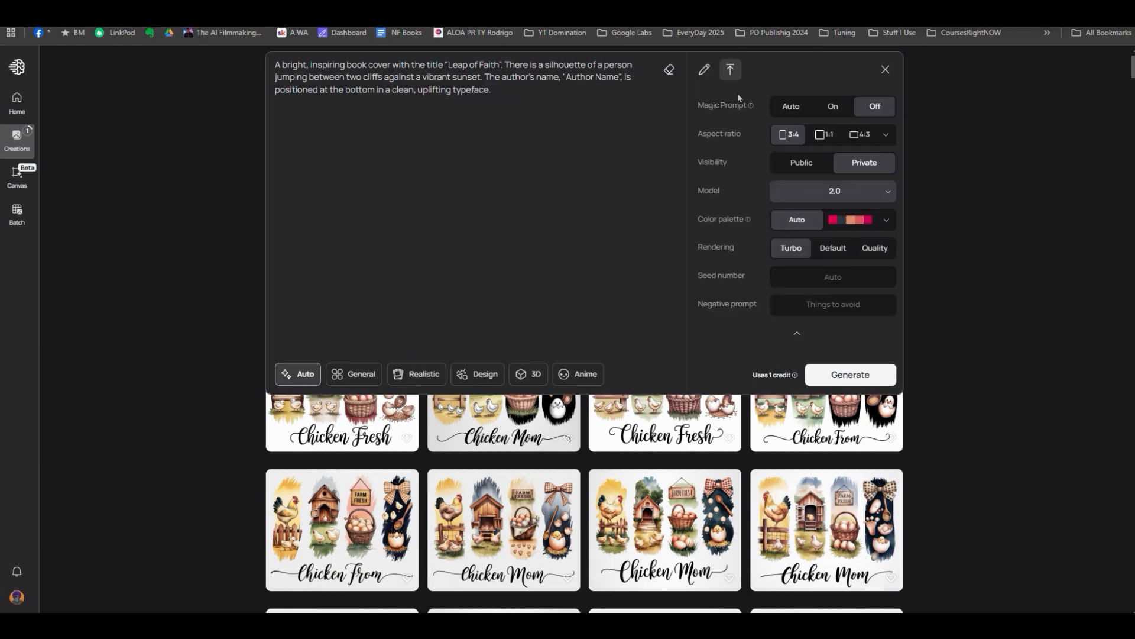
left_click(814, 194)
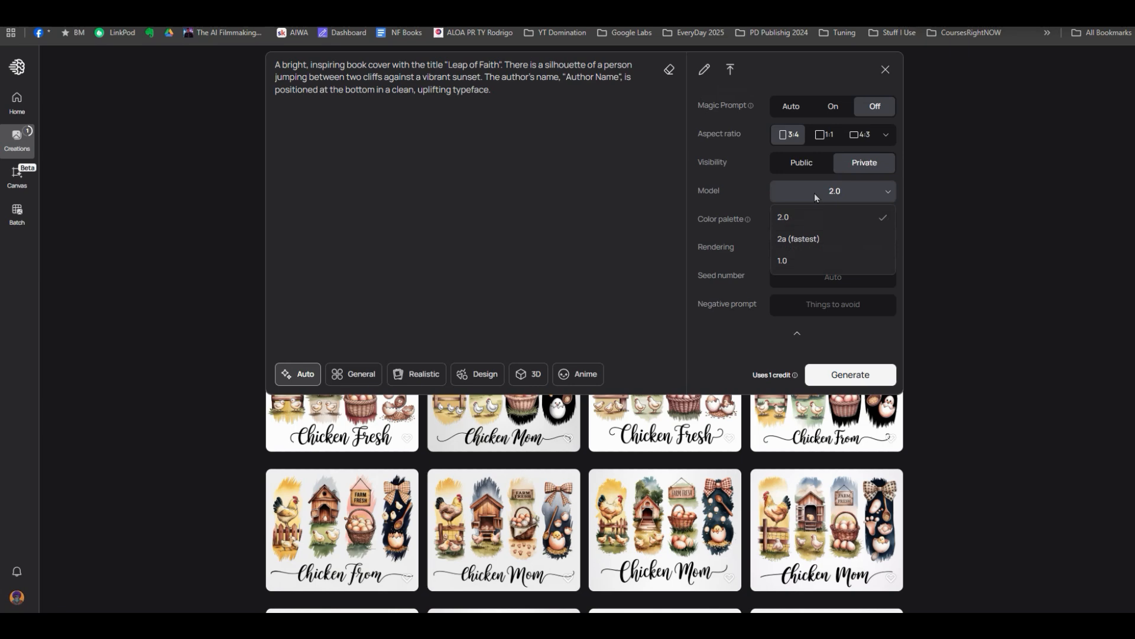
left_click(798, 239)
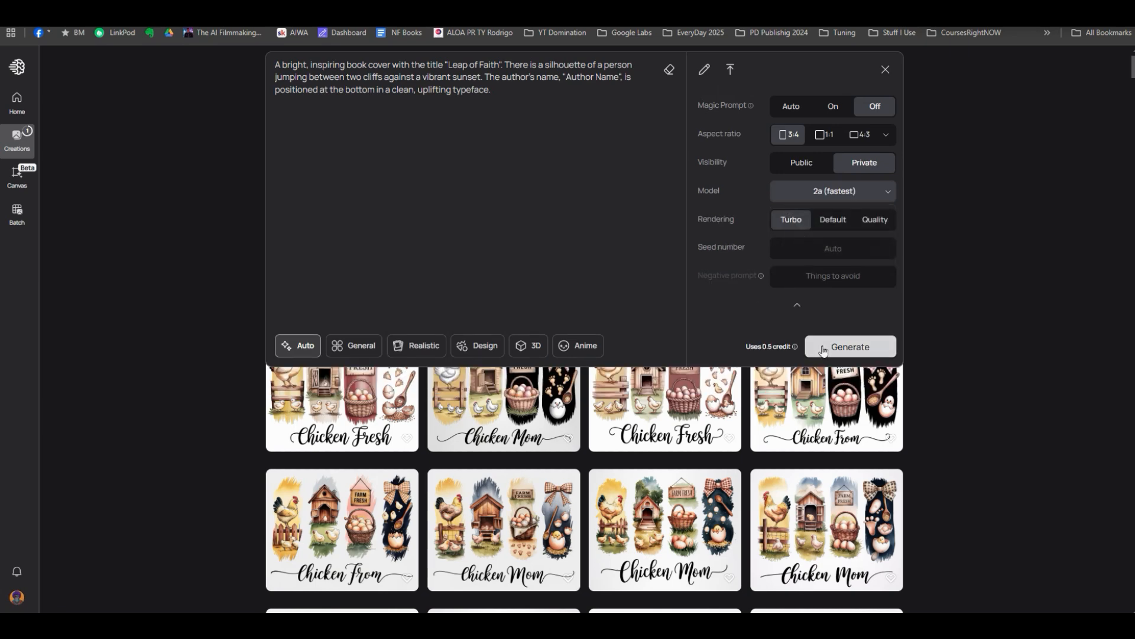
left_click(831, 346)
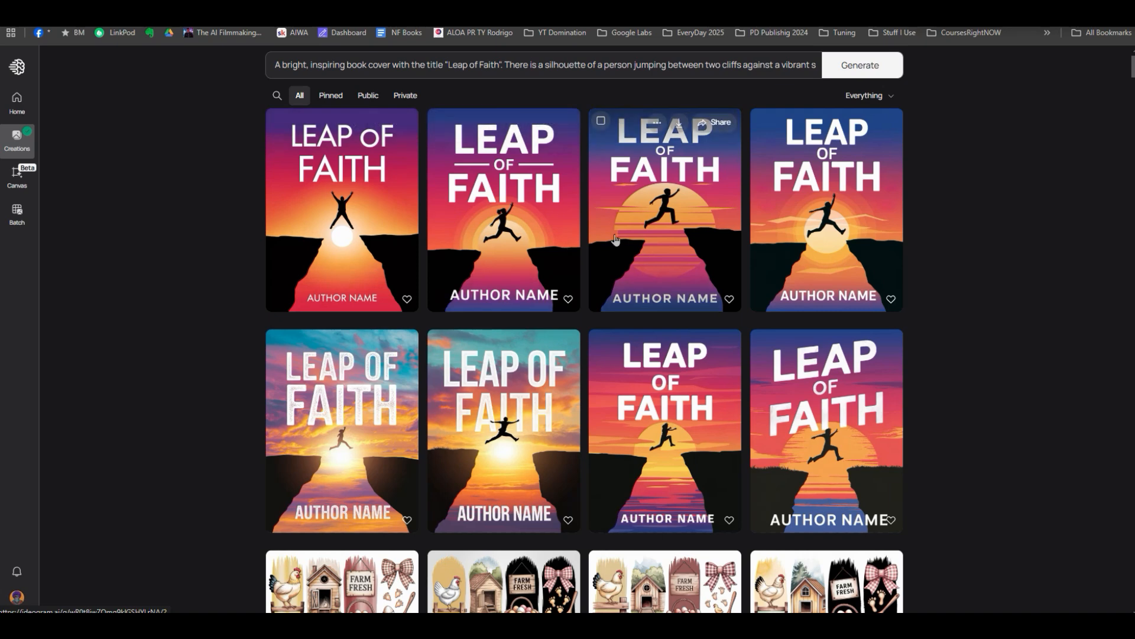
Examine the four "Leap of Faith" covers generated with the 2.0 model one by one at full size.
left_click(330, 418)
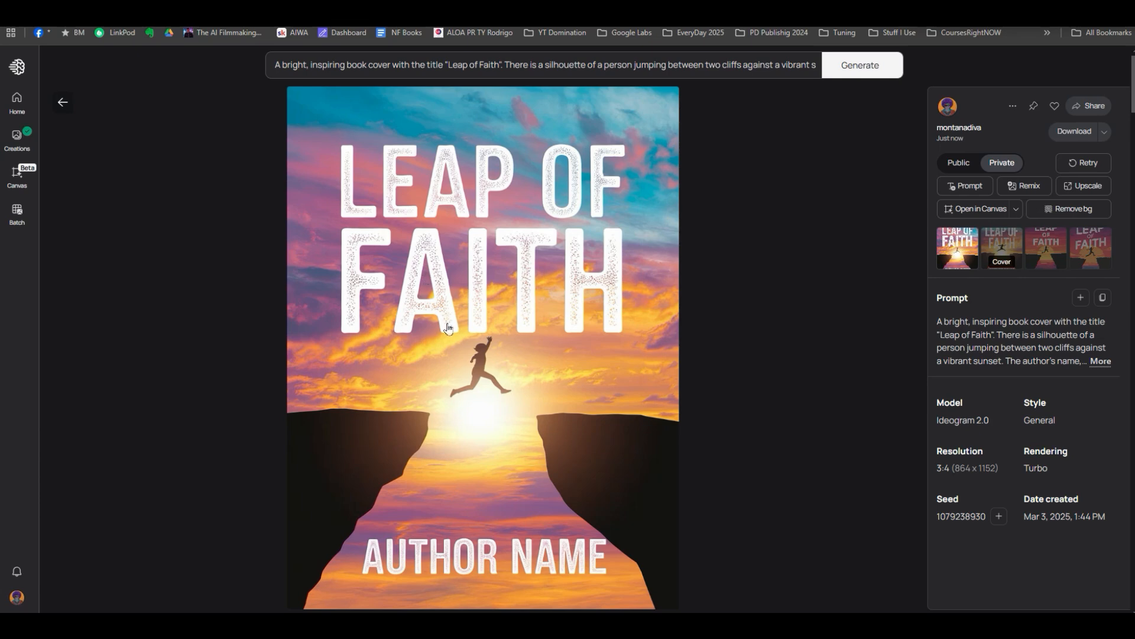
left_click(1003, 241)
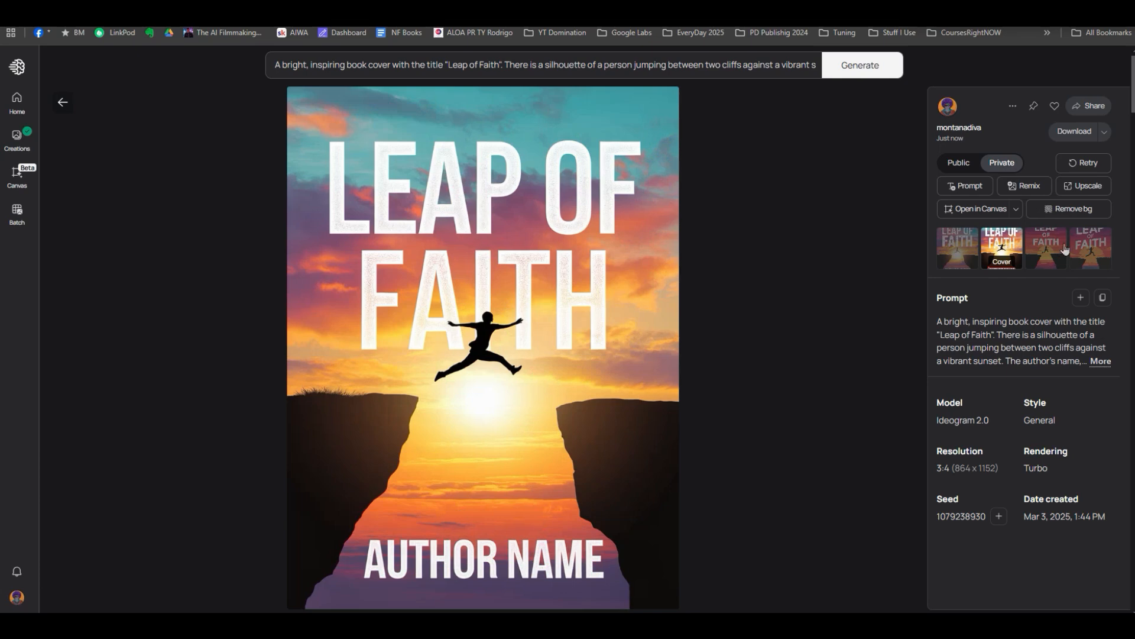
left_click(1050, 248)
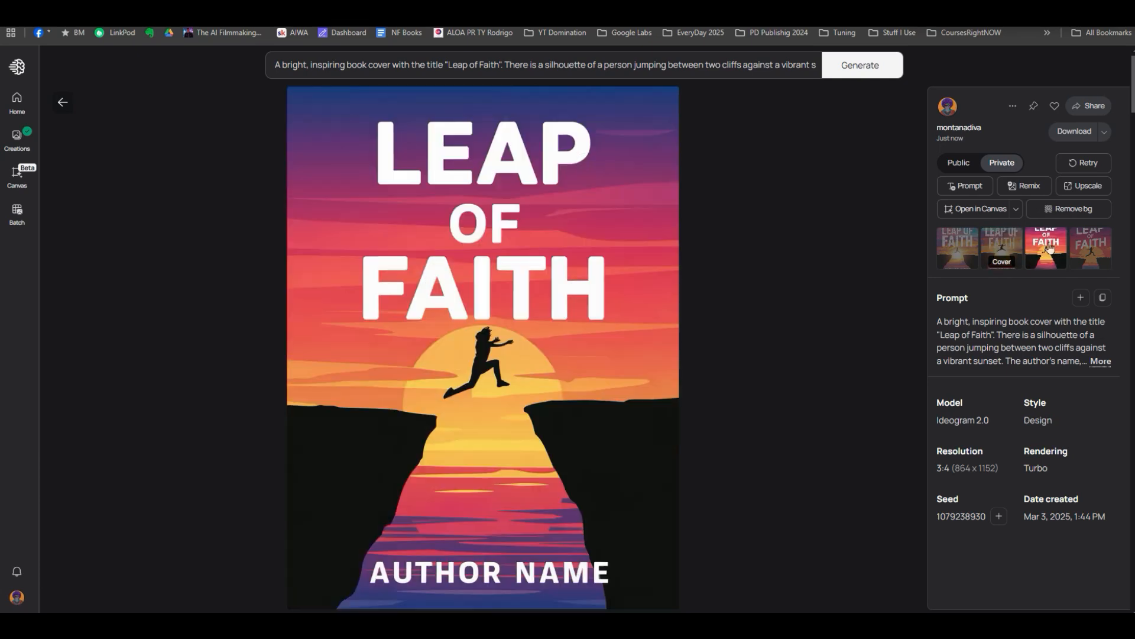
left_click(1095, 250)
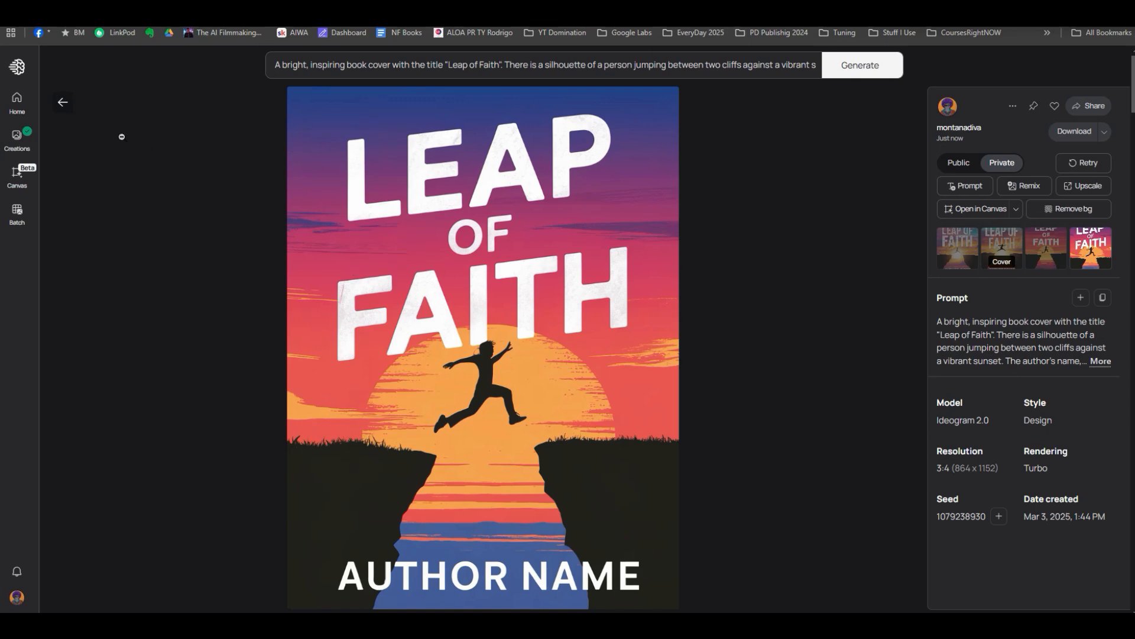
left_click(62, 103)
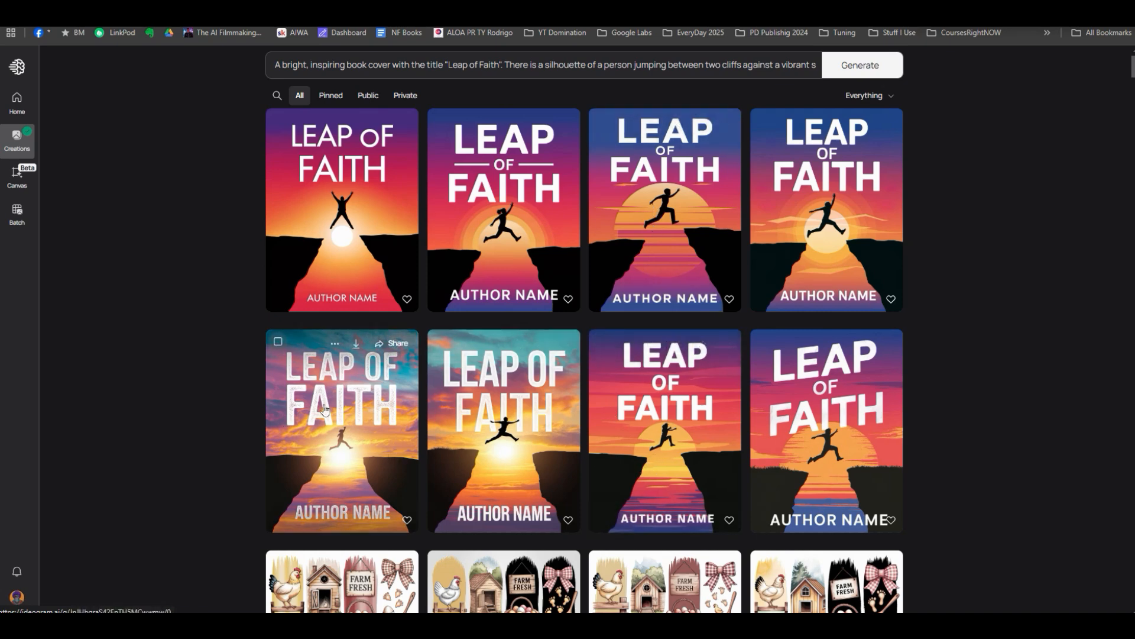
left_click(366, 412)
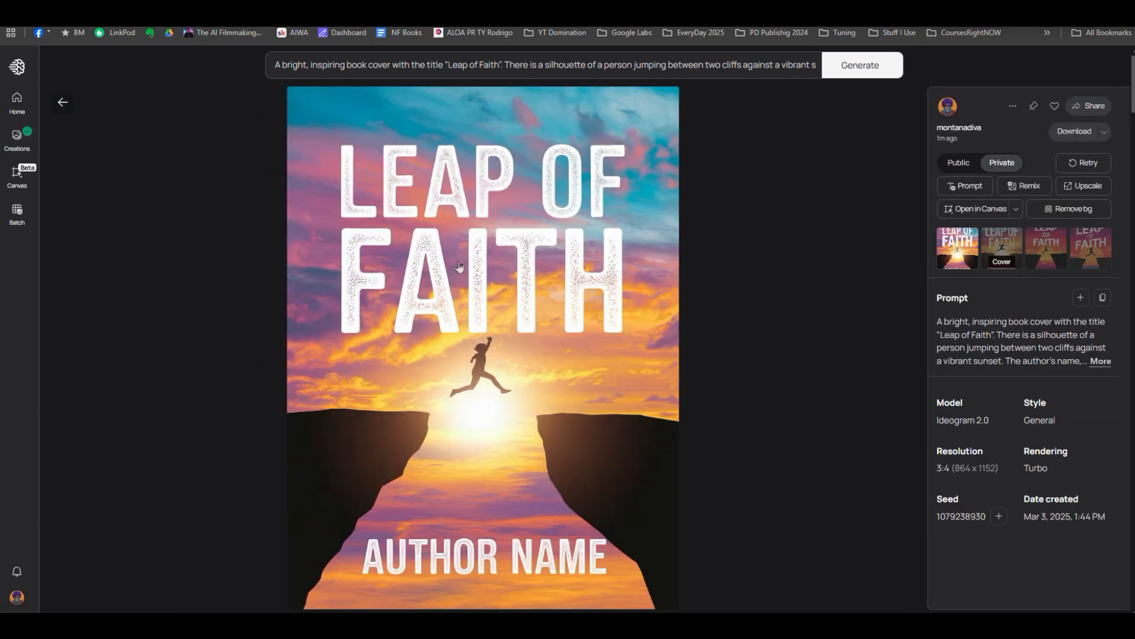
left_click(62, 102)
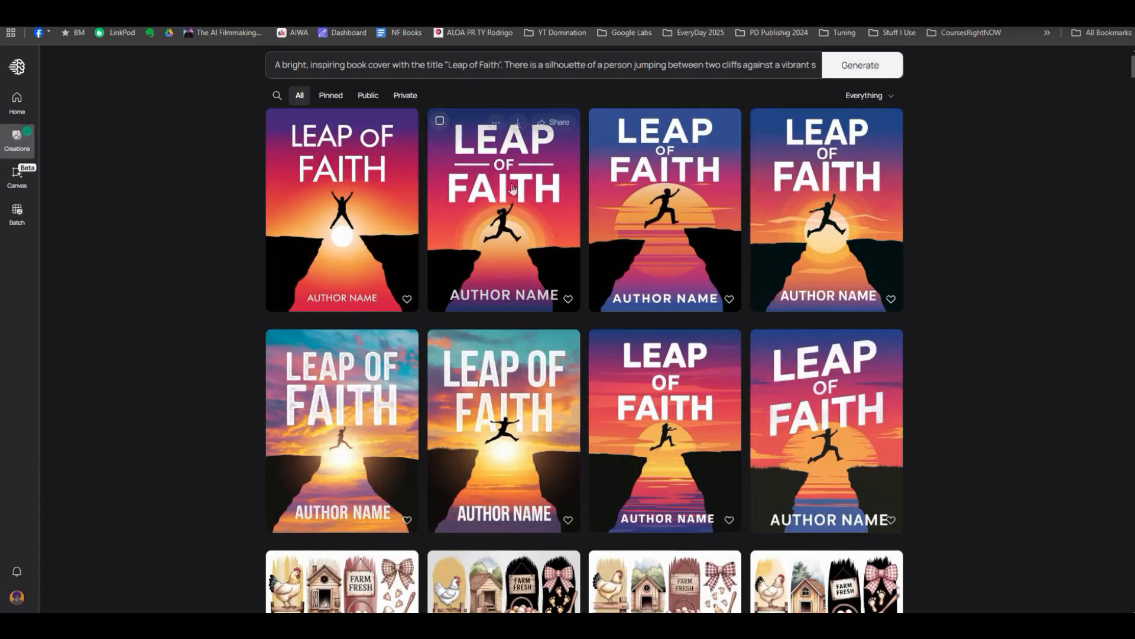
Replace the prompt with a coloring page of a bubbly, heart-filled letter "C" and a fluffy cat playing with yarn, at a 1:1 aspect ratio.
left_click(695, 59)
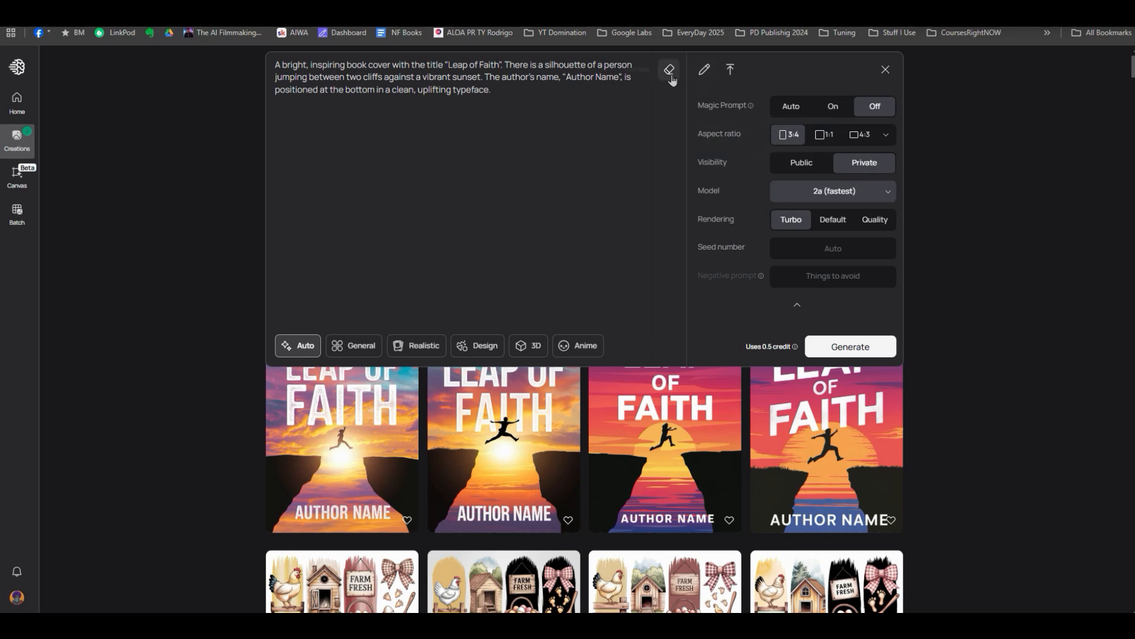
left_click(670, 70)
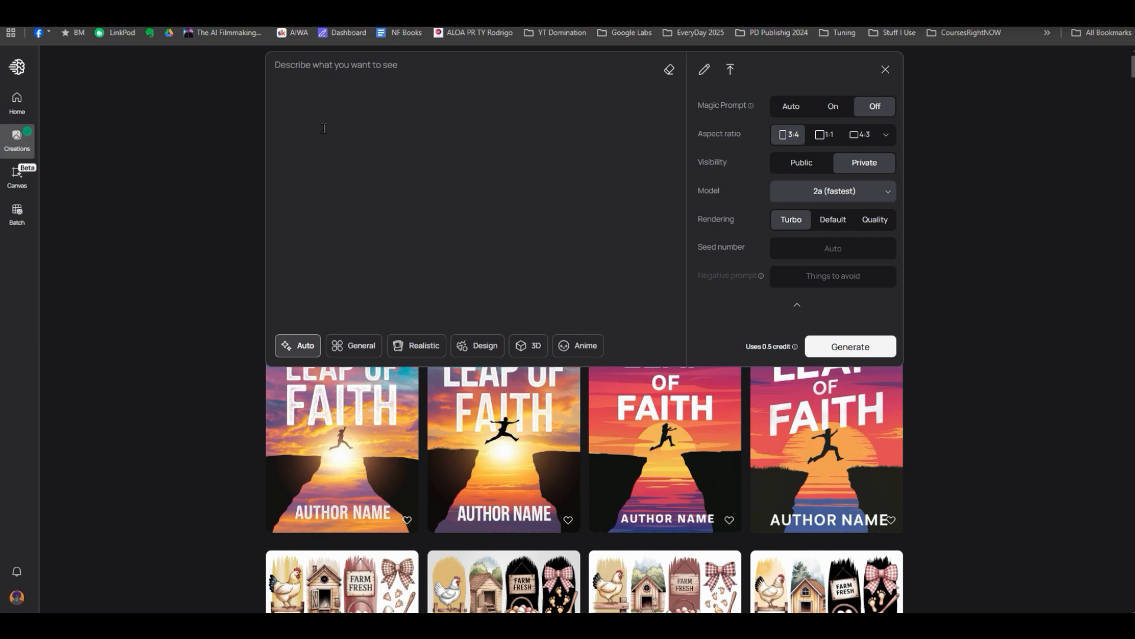
left_click(824, 134)
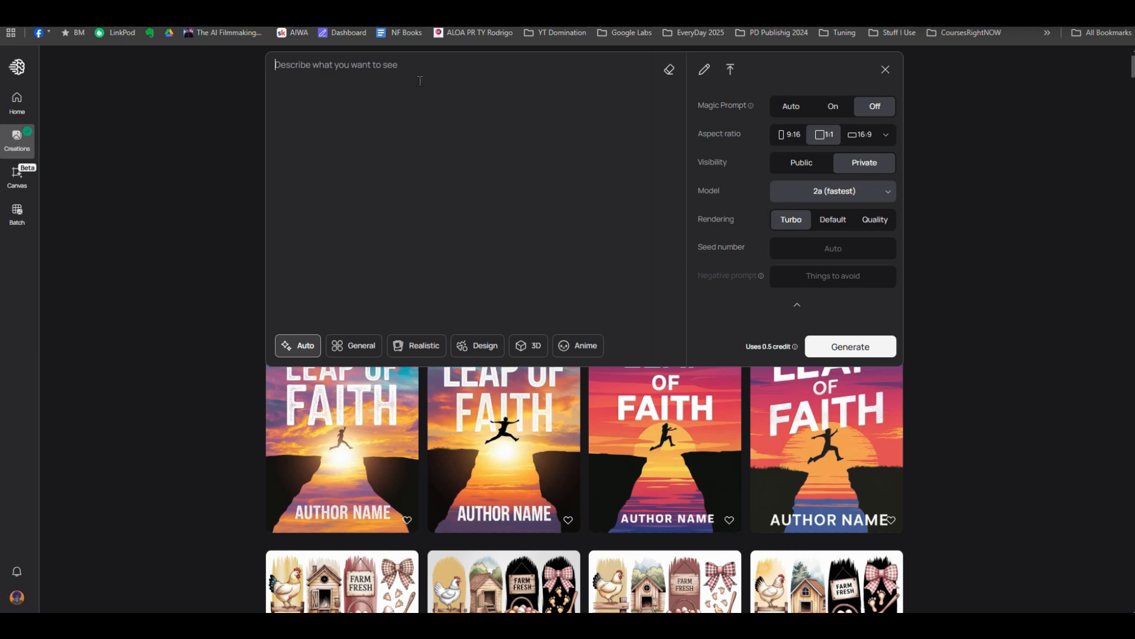
type("A coloring page centered on a large, bubbly letter \"C,\" with tiny hearts inside the letter's curves to make it extra fun to color. Next to the letter \"C,\" a cute, fluffy cat is sitting and playing with a ball of yarn. The cat has oversized, sparkling eyes, a tiny mouth with a playful smile, and big fluffy paws. Its tail is curled around the letter \"C.\" The background includes a few playful yarn strands and small, simple stars to enhance the scene. The outlines are thick and inviting for coloring fun. Created Using: vector art with hand-drawn quality, cartoon style, bold linework, soft shadow effects, colorful accents, smooth gradients, child-friendly design, and coloring book format.")
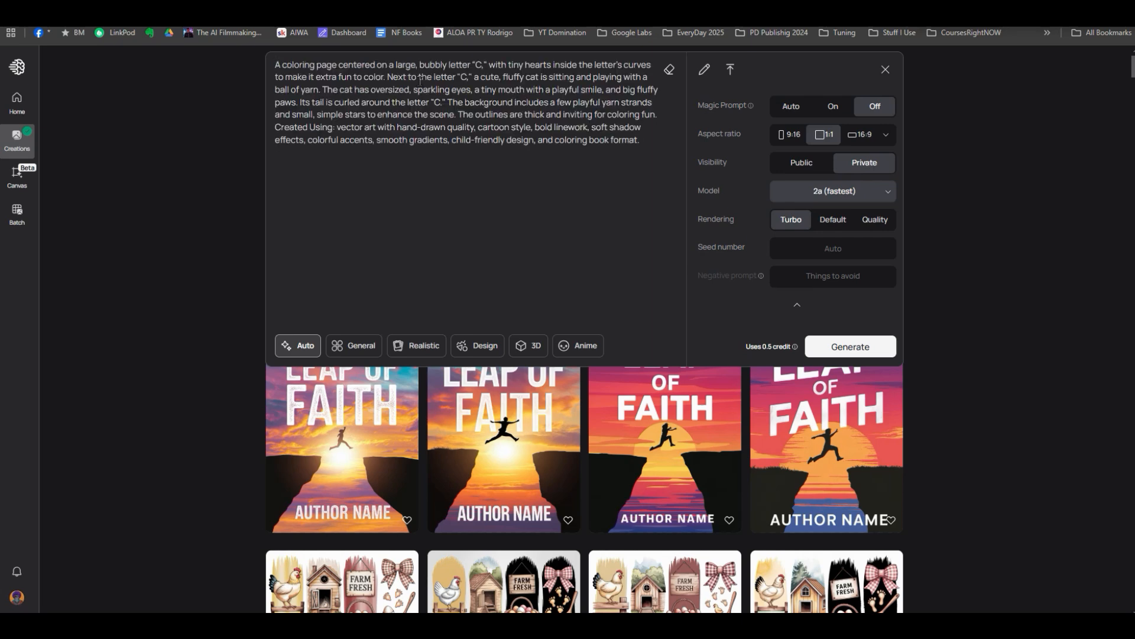
Switch the model to 2.0 with the Design style and generate a batch of the letter "C" coloring page.
left_click(825, 190)
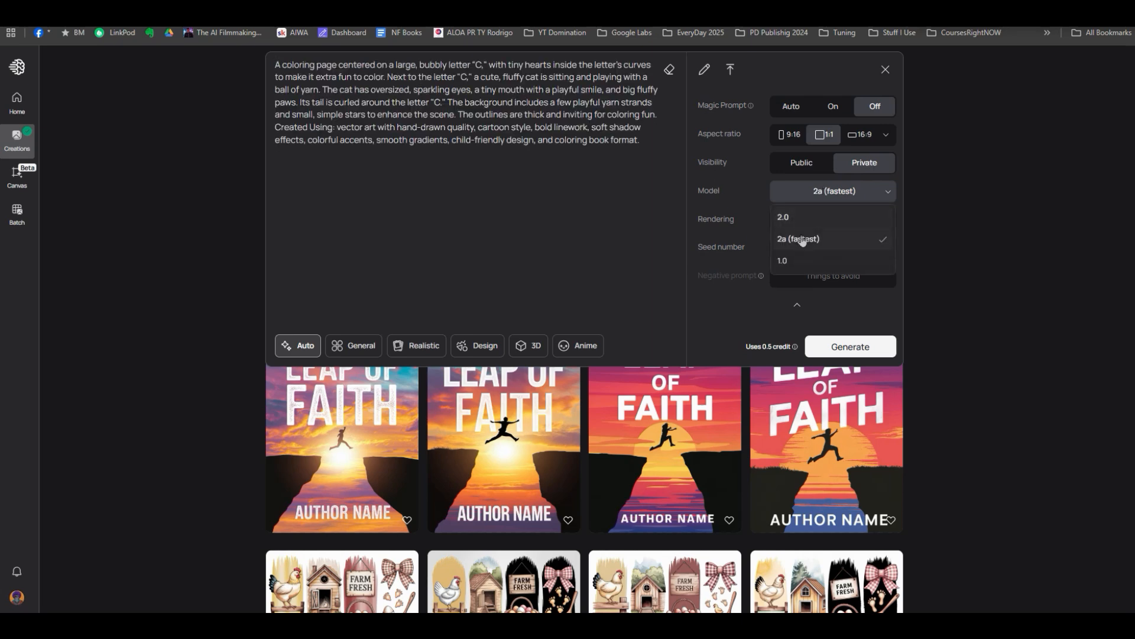
left_click(786, 217)
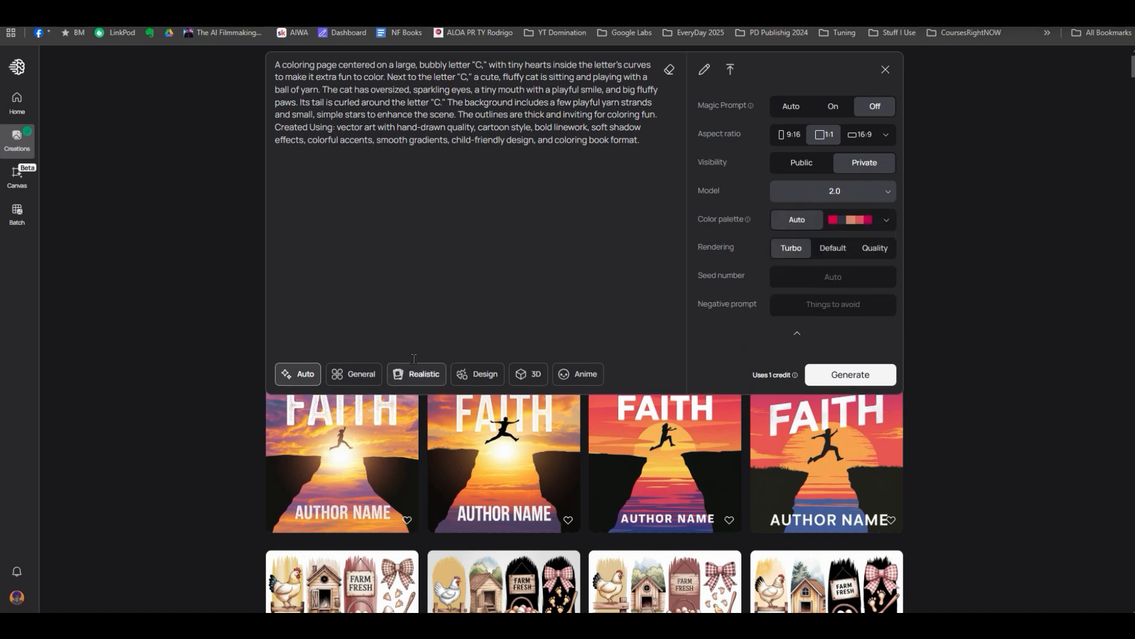
left_click(488, 381)
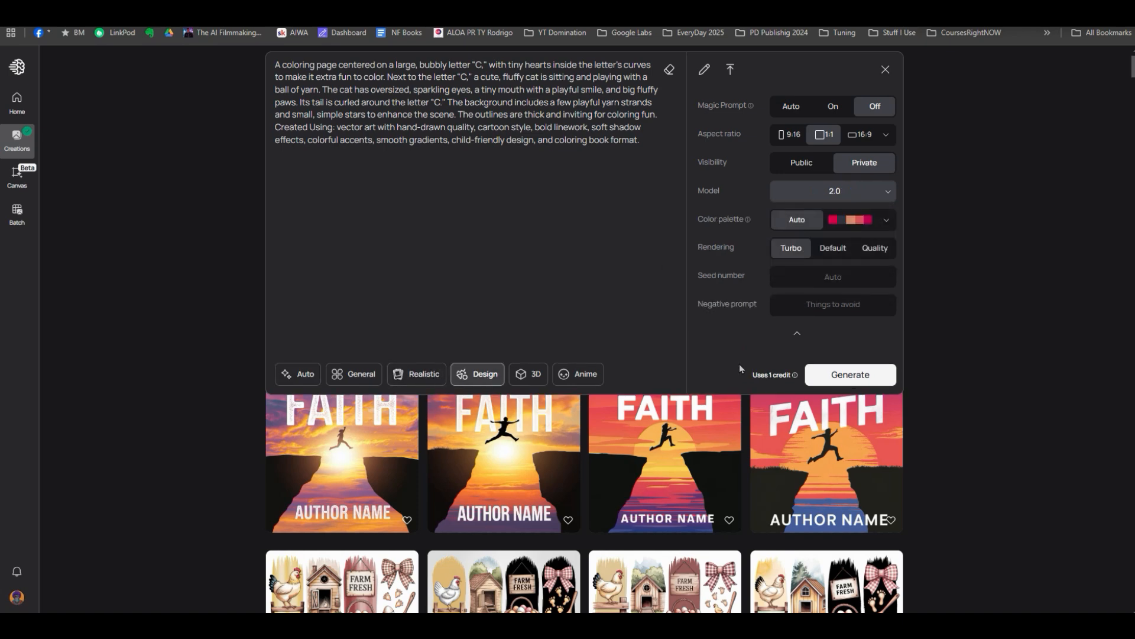
left_click(859, 376)
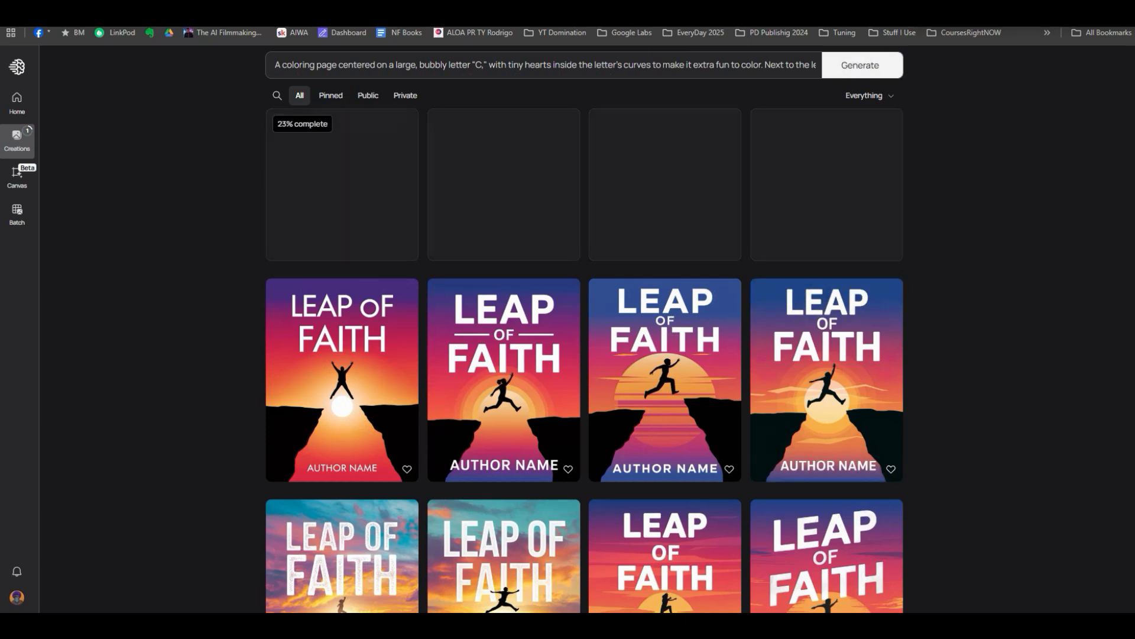
Change the model to 2a (fastest) and generate another batch from the same coloring page prompt.
left_click(784, 64)
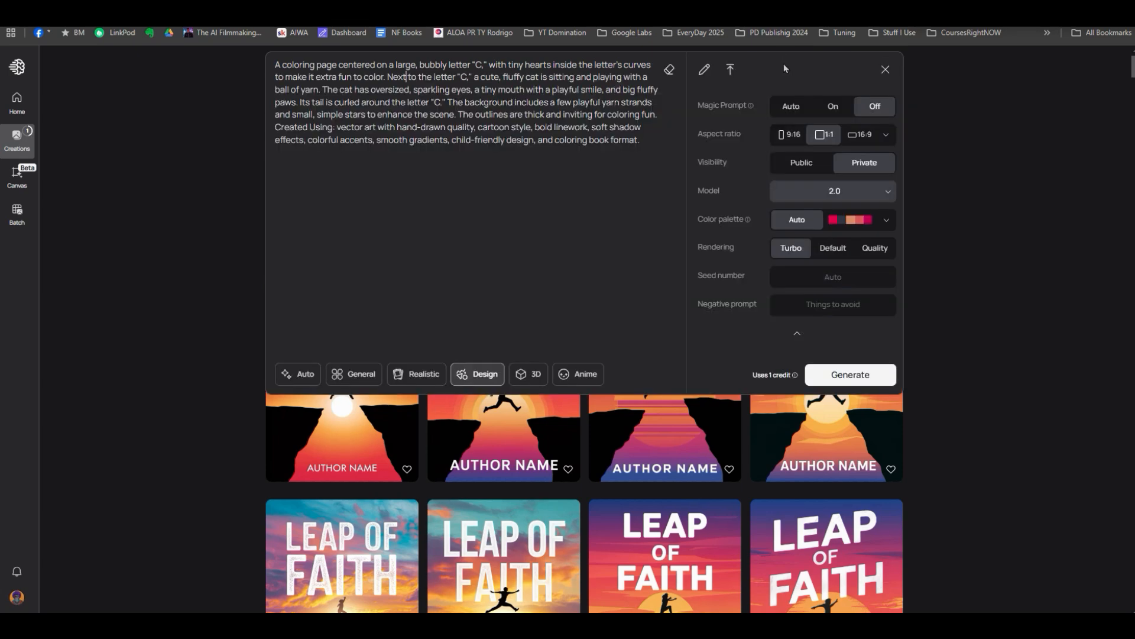
left_click(847, 194)
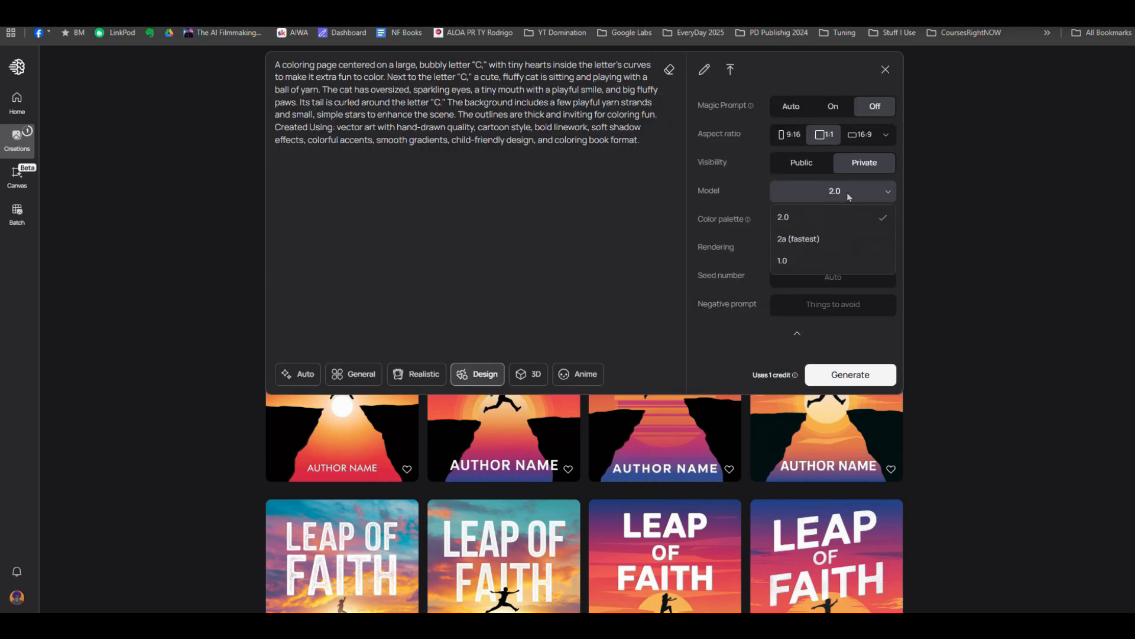
left_click(811, 239)
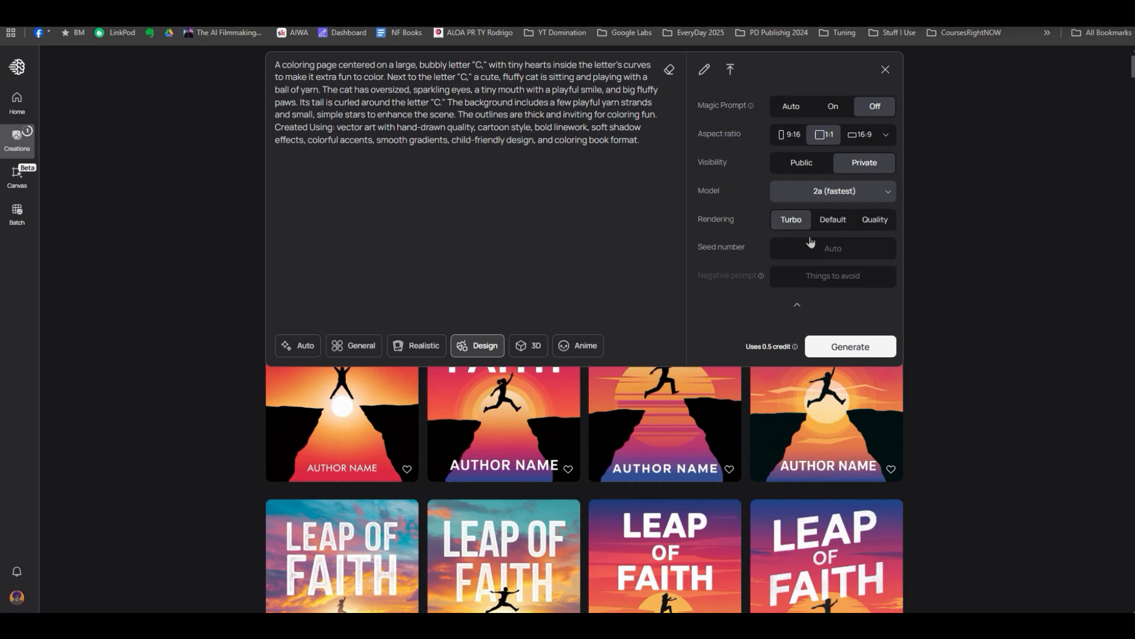
left_click(825, 349)
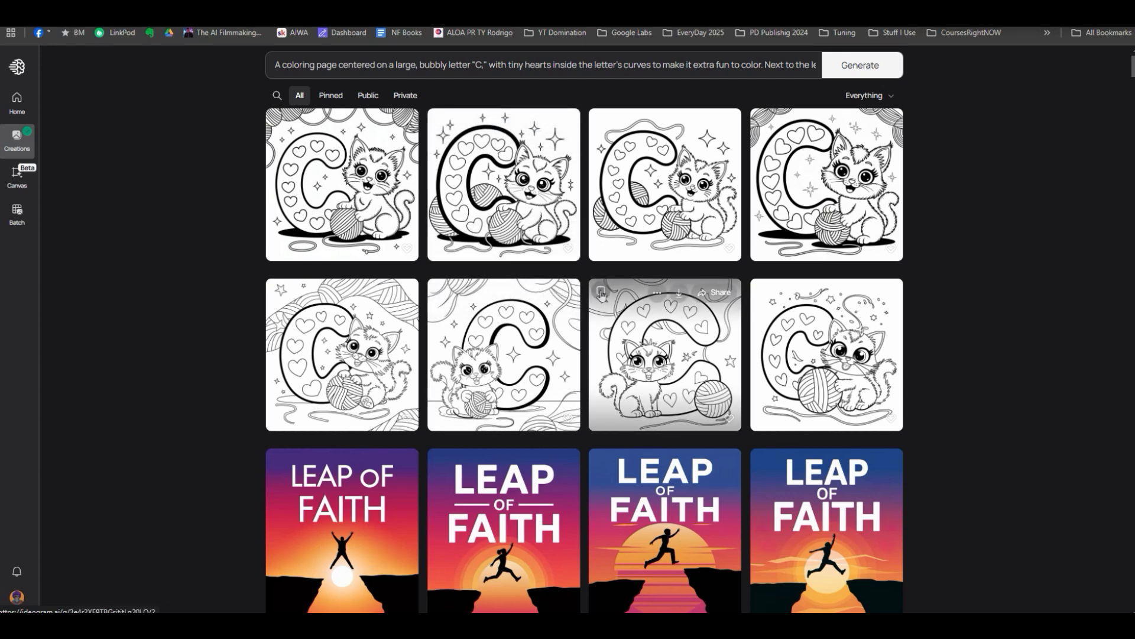
Examine each of the four letter "C" coloring pages made with the 2.0 model at full size.
left_click(388, 355)
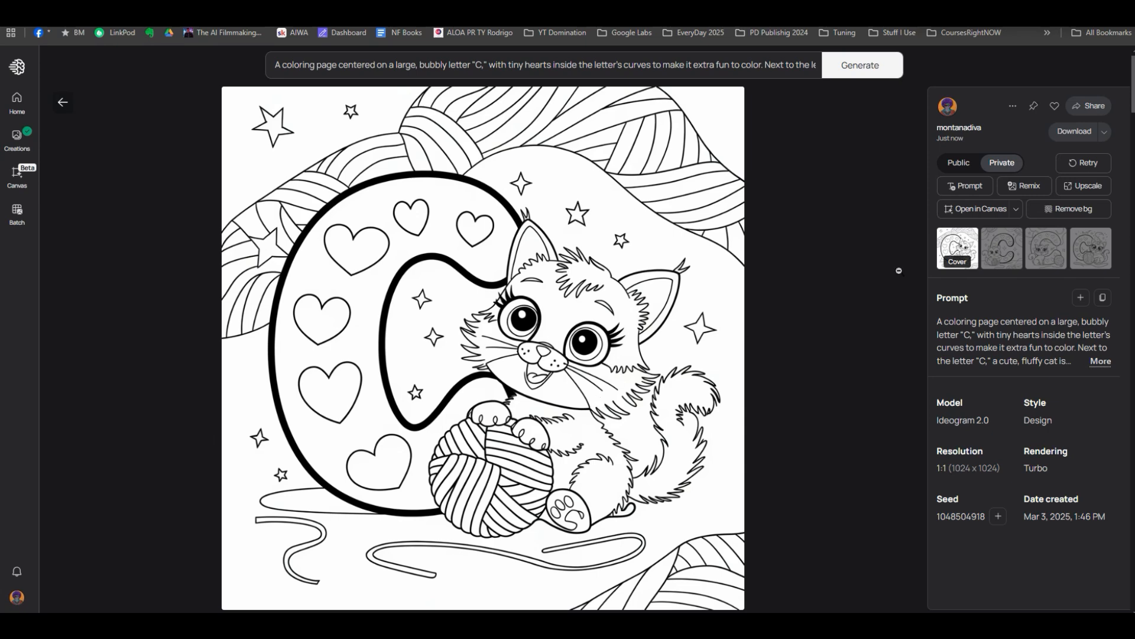
left_click(1006, 245)
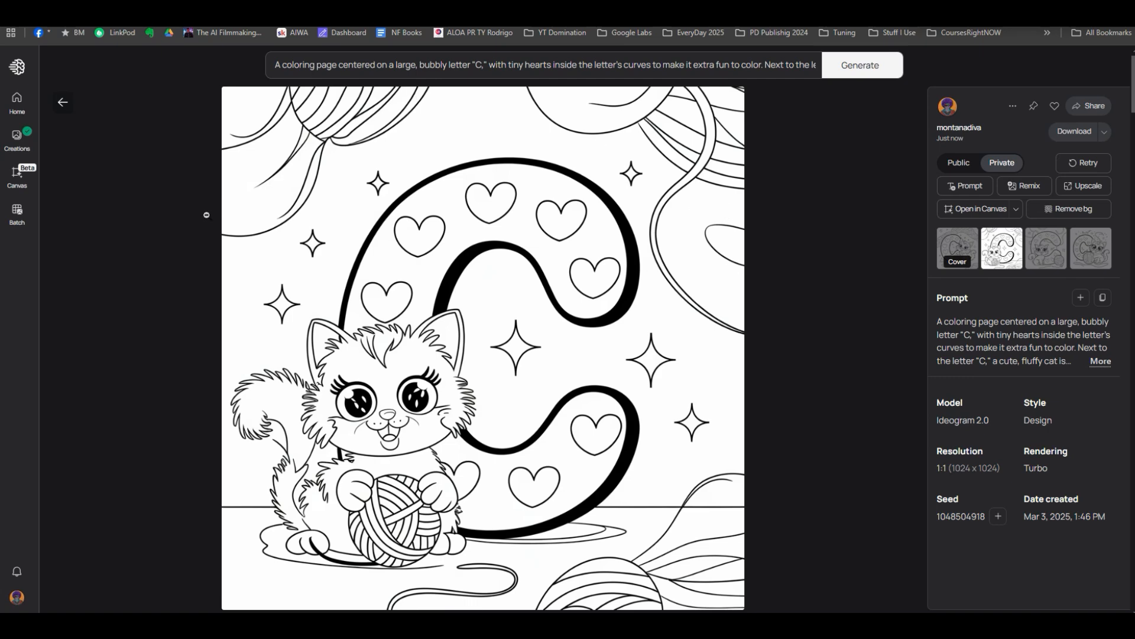
left_click(1042, 249)
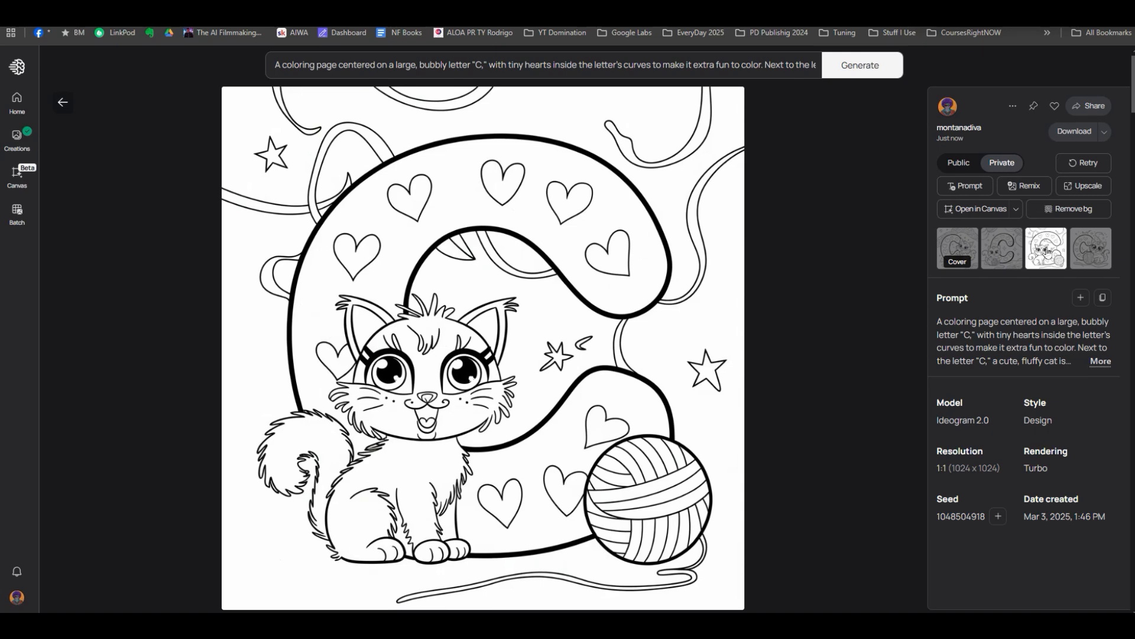
left_click(1089, 256)
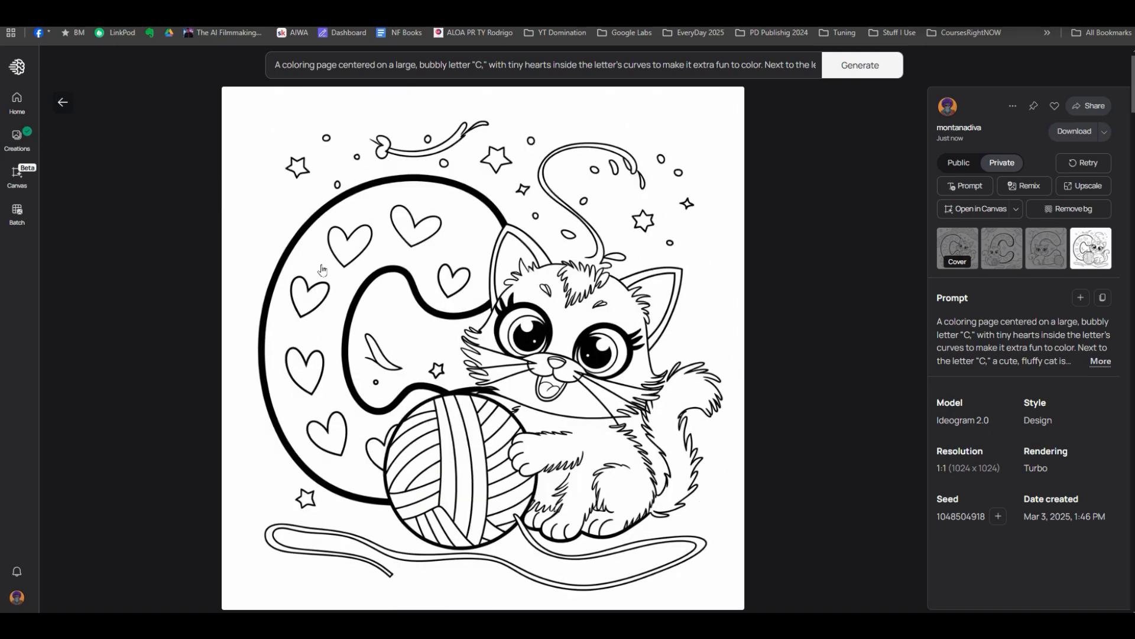
left_click(62, 103)
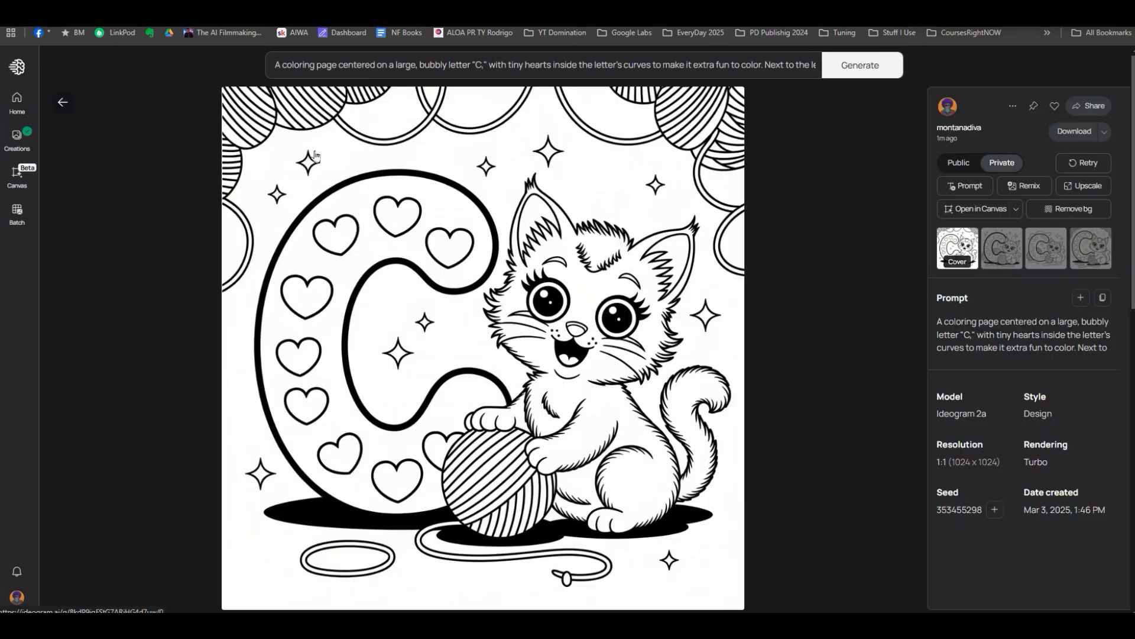
Go through the four letter "C" coloring pages made with the 2a model at full size, then return to the creations gallery.
left_click(312, 155)
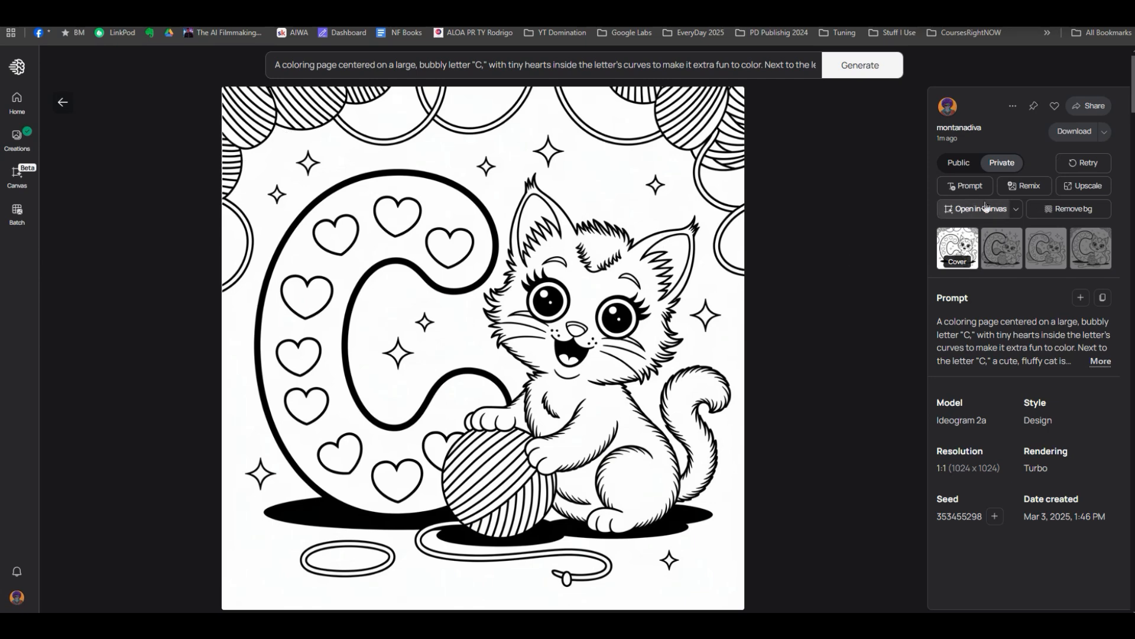
left_click(1004, 252)
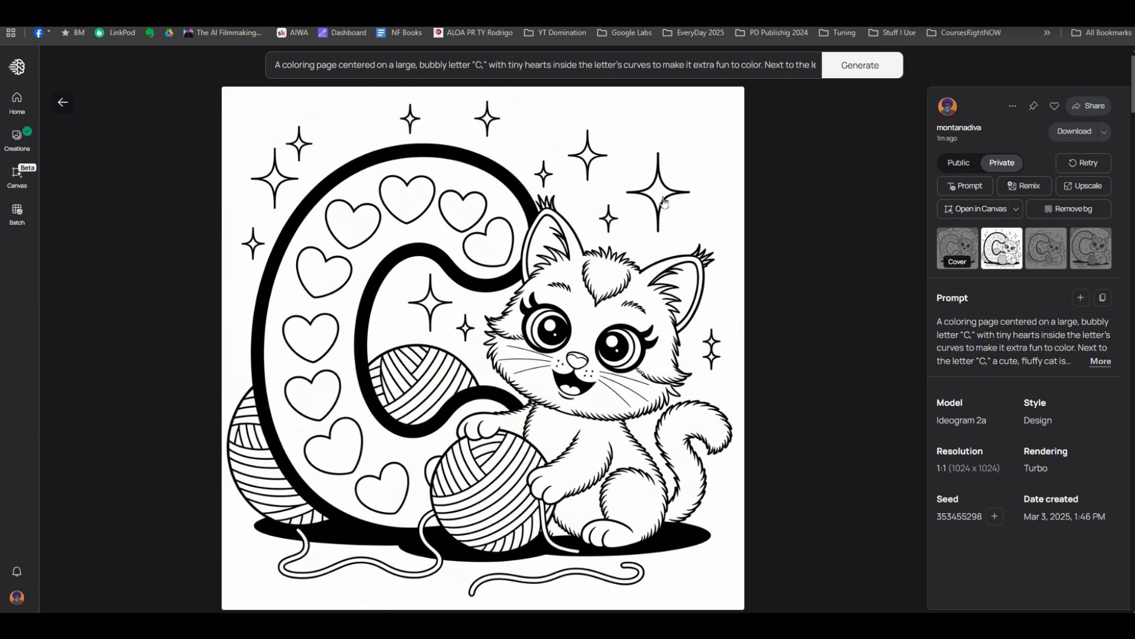
left_click(1048, 258)
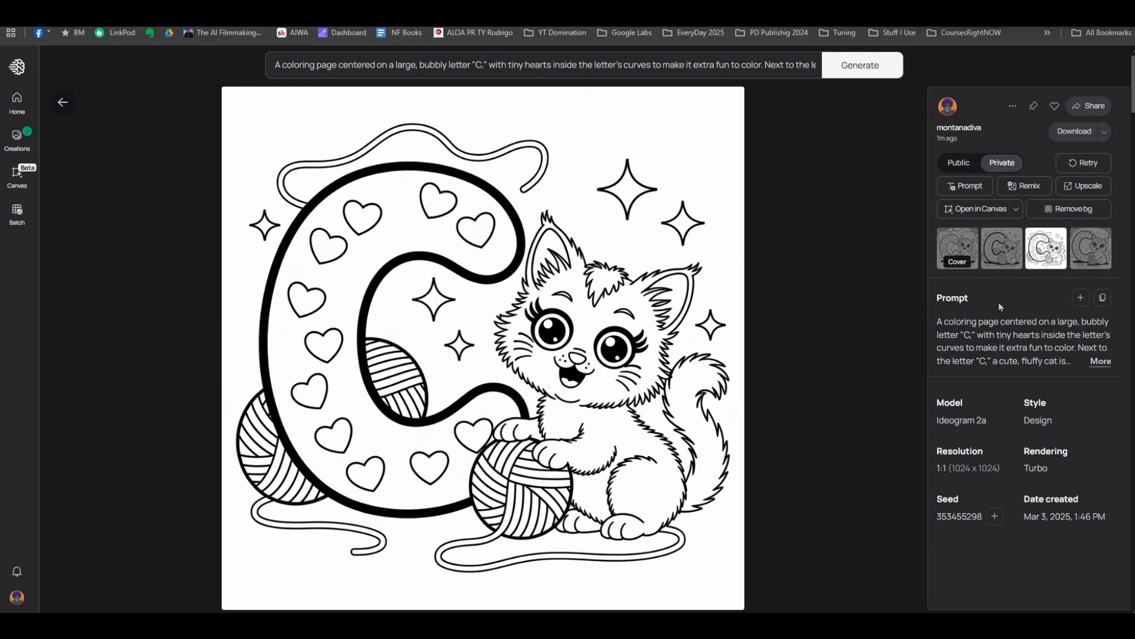
left_click(1089, 250)
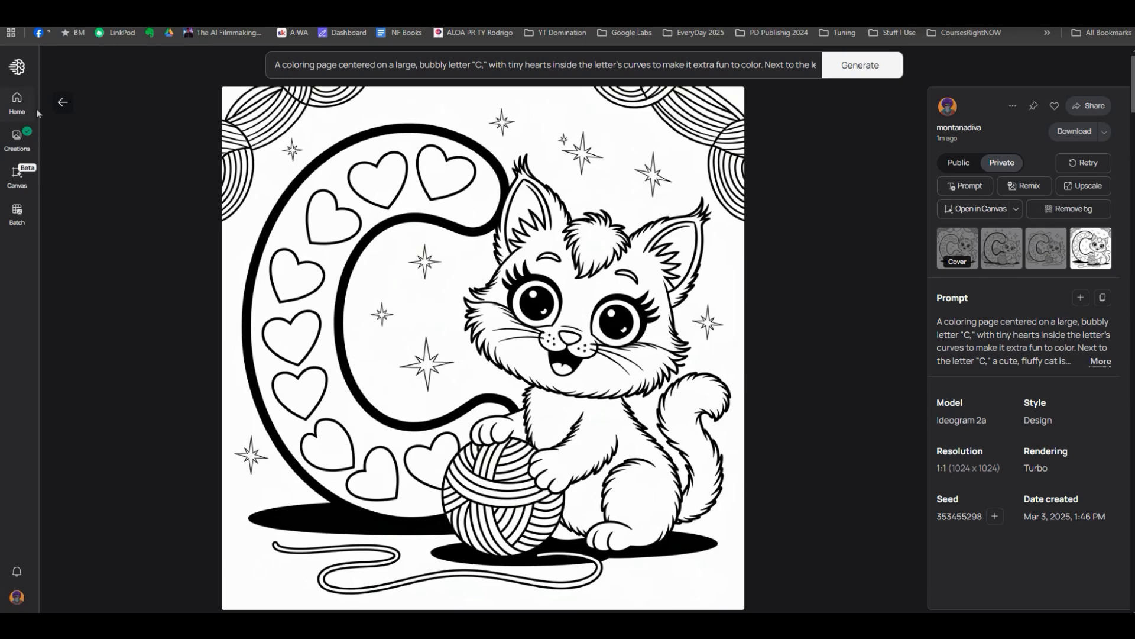
left_click(63, 104)
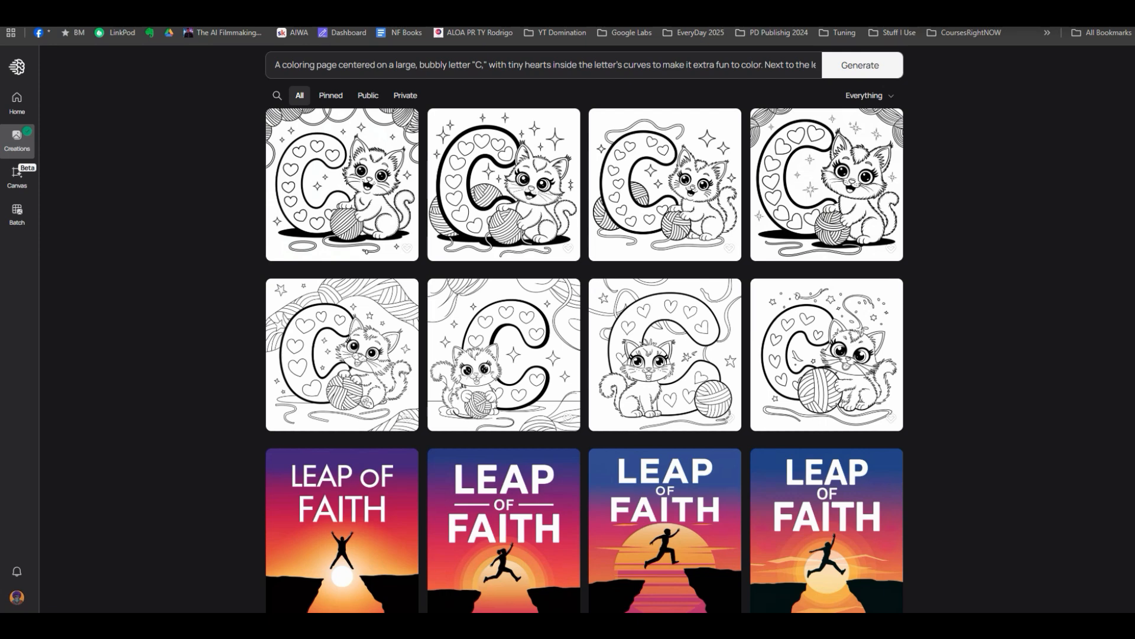
Replace the prompt with a watercolor children's book illustration: orange bubbly letter "C" with red hearts, a brown and tan cat and purple yarn.
left_click(727, 65)
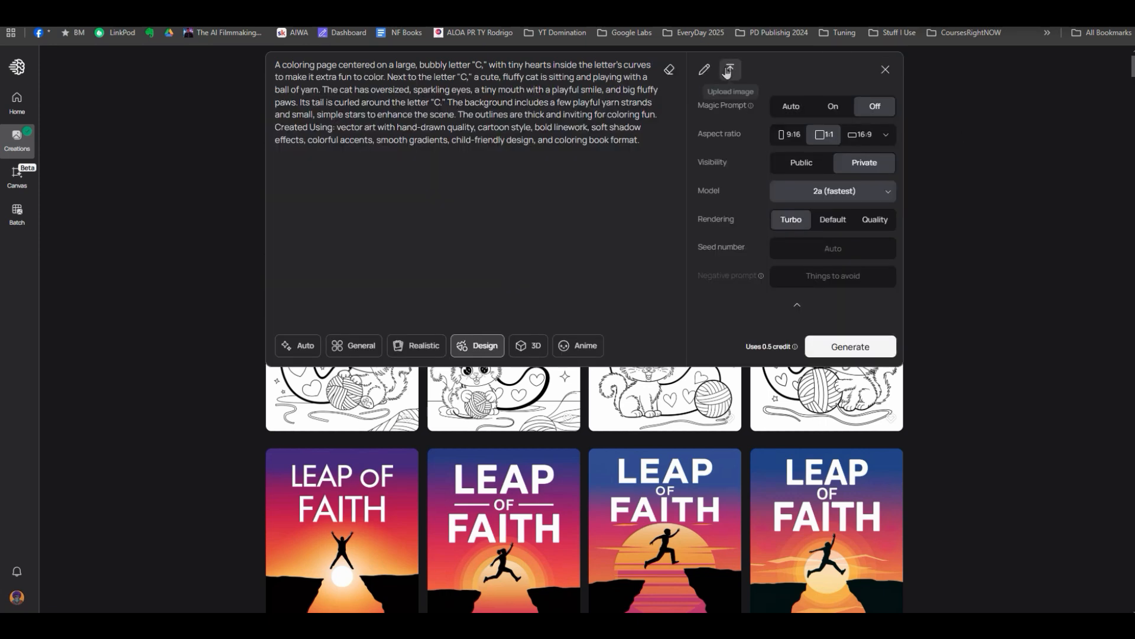
left_click(669, 69)
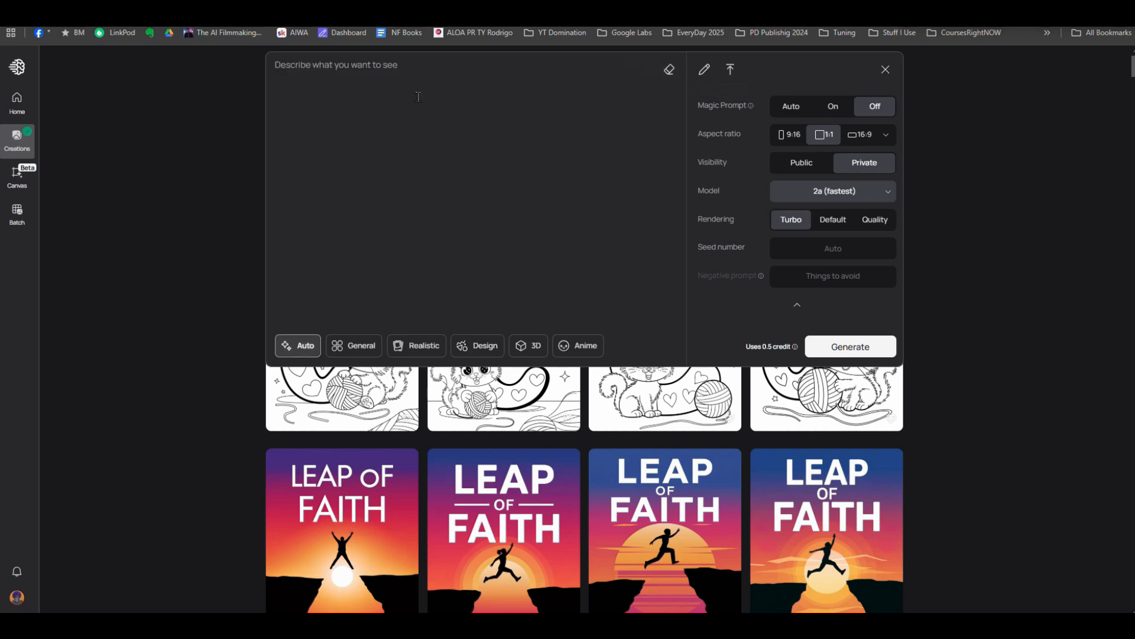
type("A fully watercolor colored children's book illustration of a large, playful Brightly Colored  large, Orange bubbly letter \"C\" filled with tiny Red hearts. Next to the letter \"C\", a cute, fluffy brown and tan cat with oversized, sparkling eyes and a tiny mouth with a playful smile is sitting and playing with a ball of Purple yarn. The cat's tail is curled around the letter \"C\". The background contains a few playful yarn strands and small, simple stars. The outlines are thick and inviting for coloring fun.")
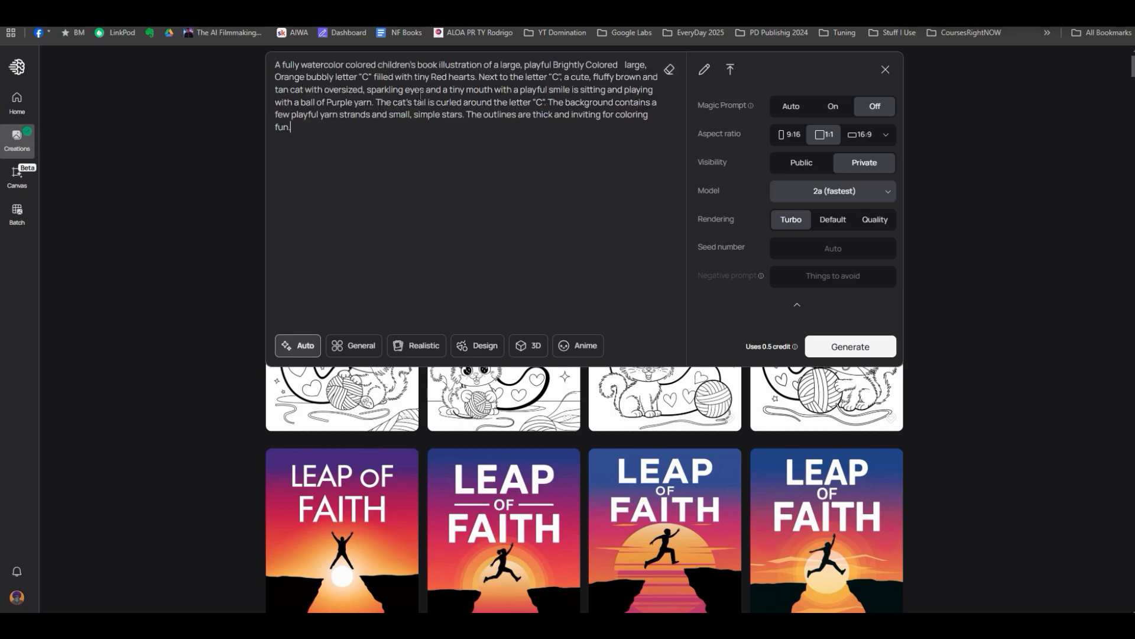
Switch the model to 2.0 and generate a batch of the watercolor letter "C" illustration.
left_click(847, 196)
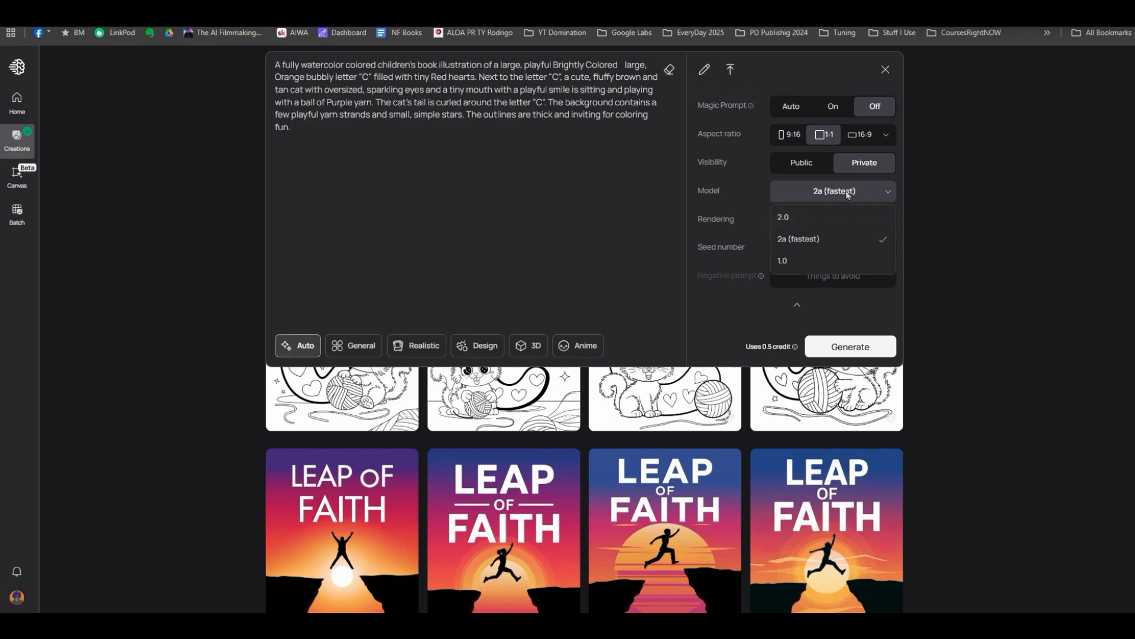
left_click(792, 218)
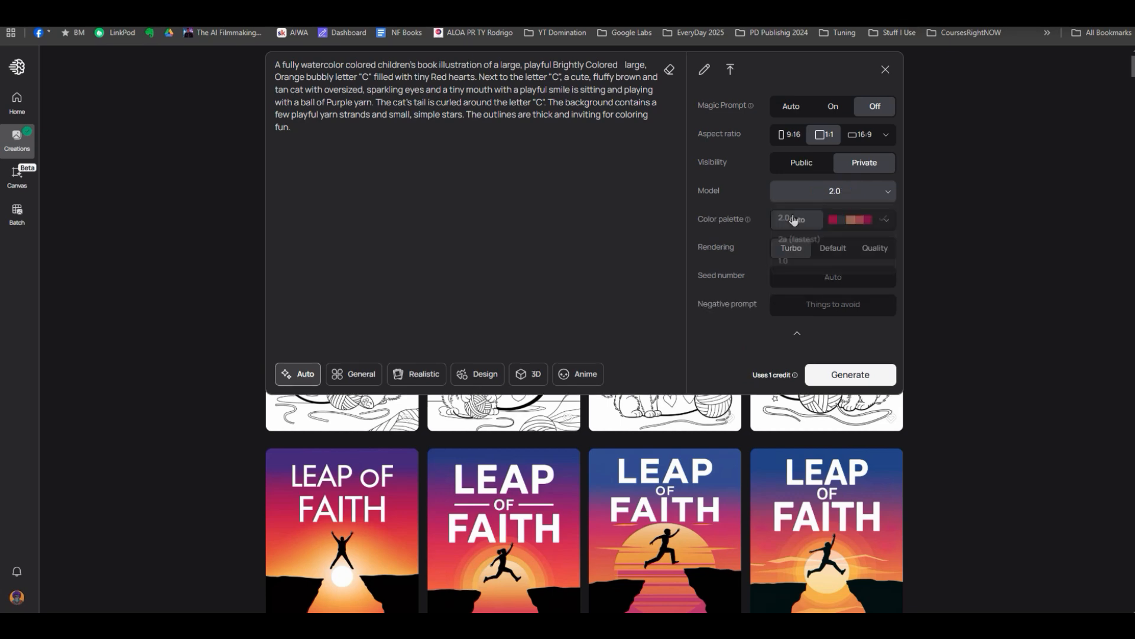
left_click(837, 376)
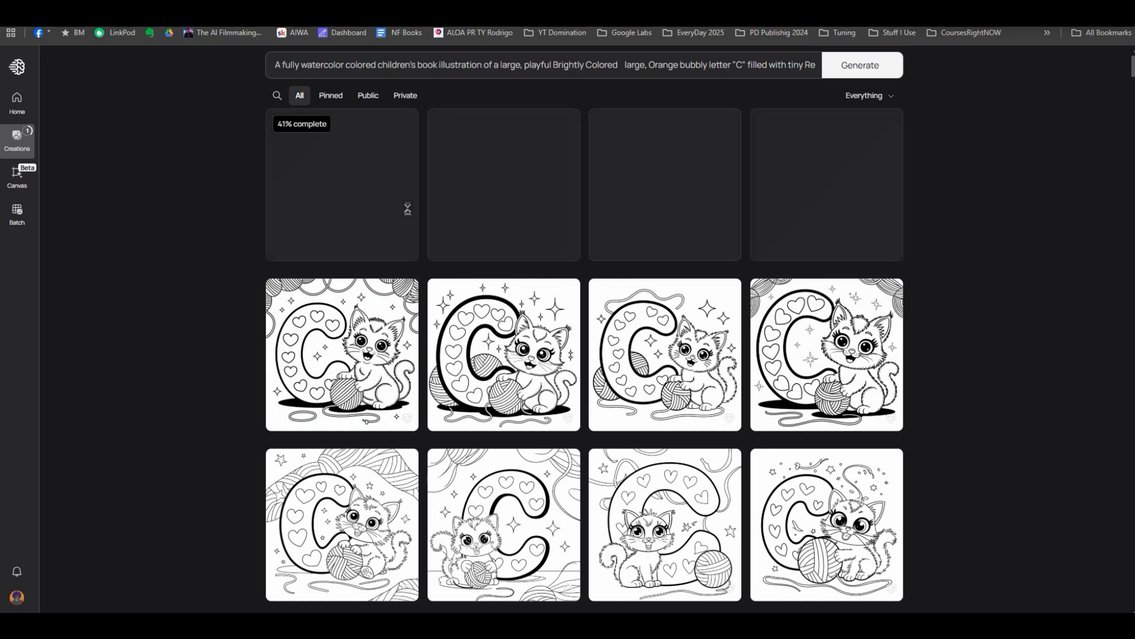
Switch the model to 2a (fastest) and generate a batch of the watercolor letter "C" illustration from the same prompt.
left_click(462, 64)
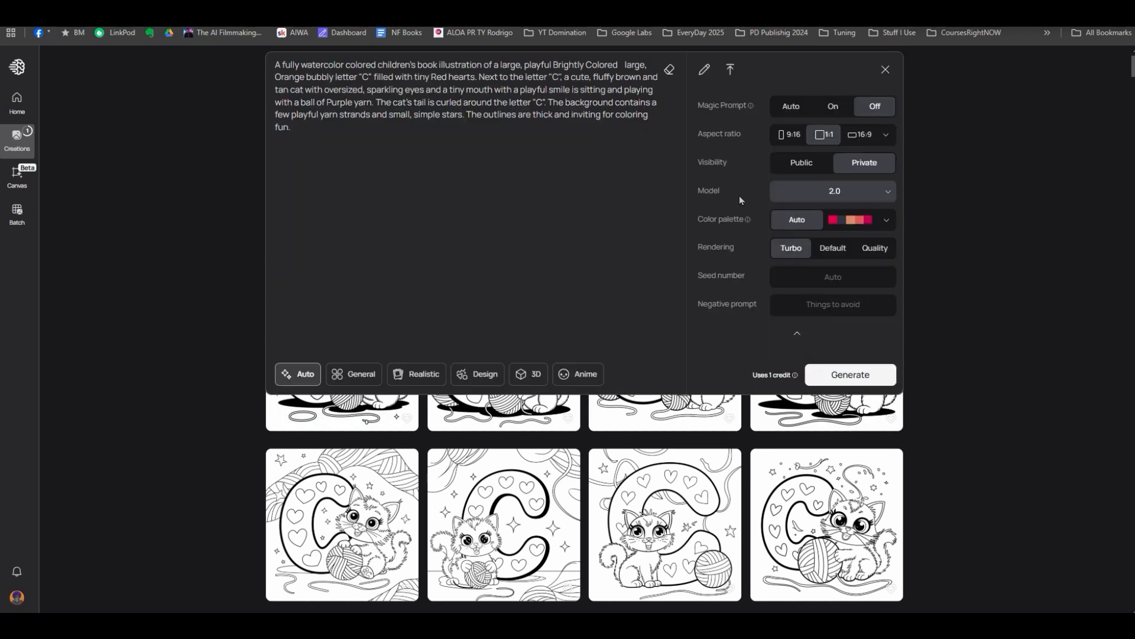
left_click(823, 196)
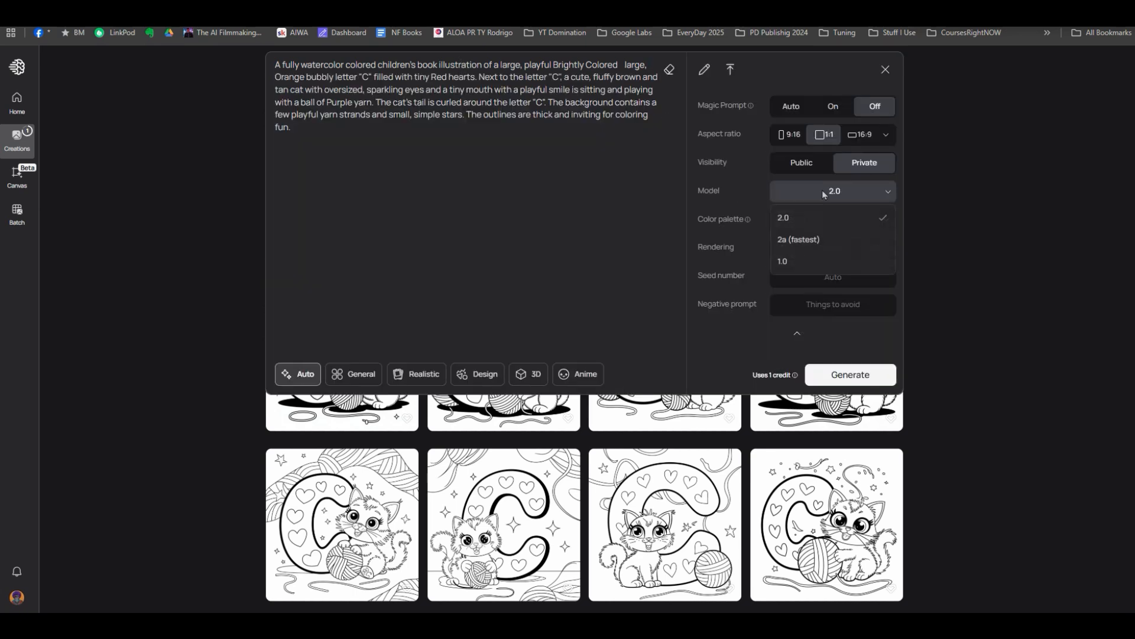
left_click(786, 239)
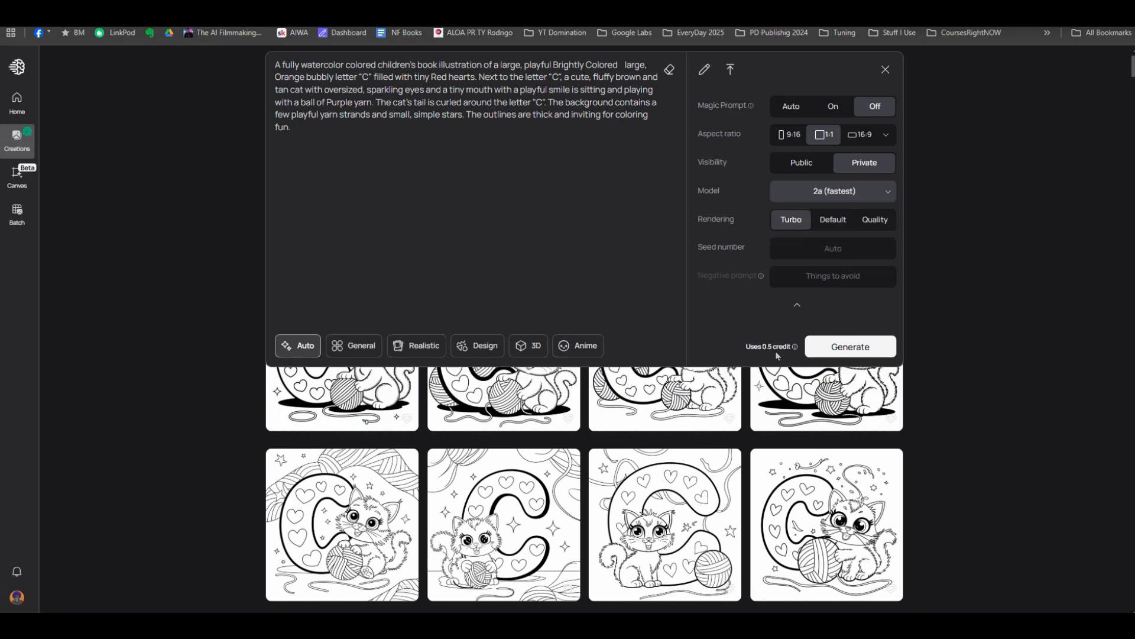
left_click(828, 350)
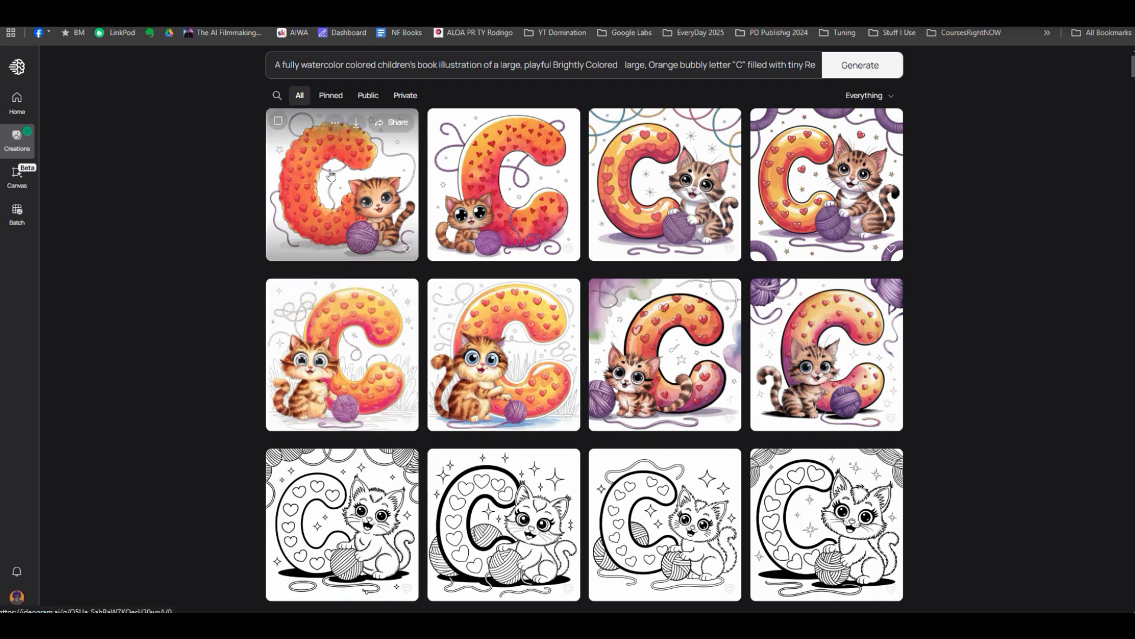
Compare the watercolor letter "C" prompt wording with the generated images, and view the second 2a image at full size.
left_click(372, 64)
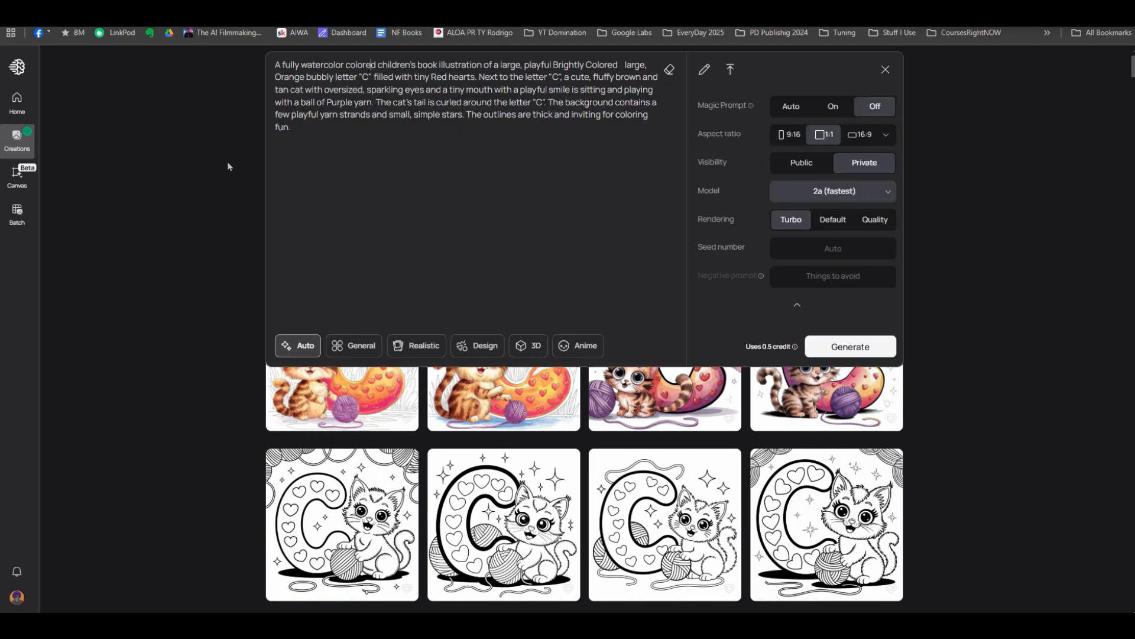
left_click(308, 407)
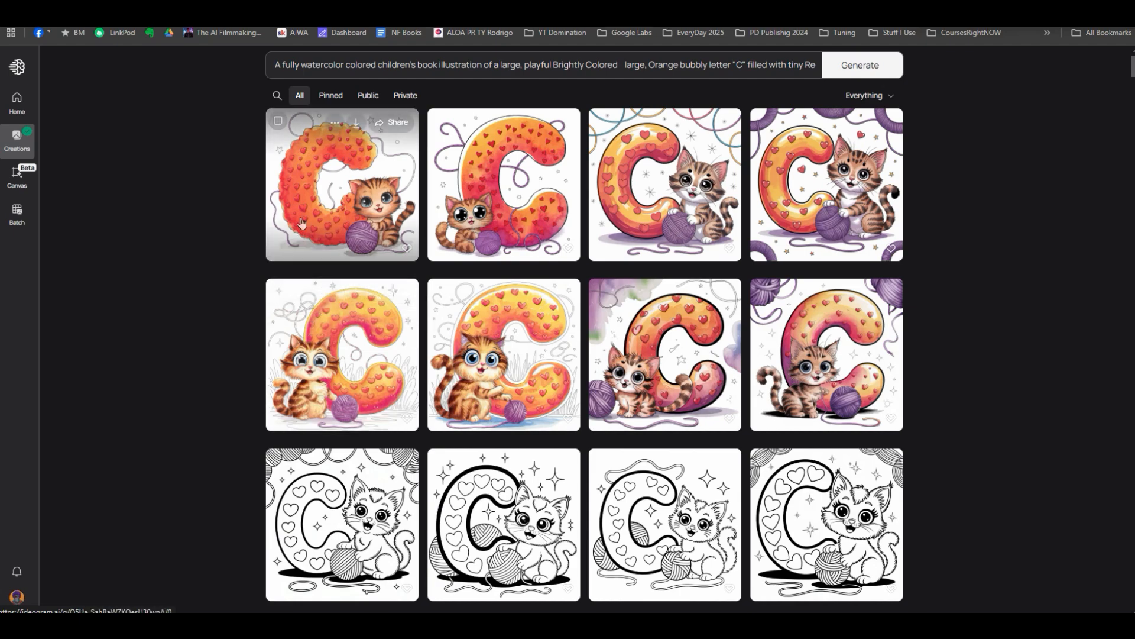
left_click(356, 63)
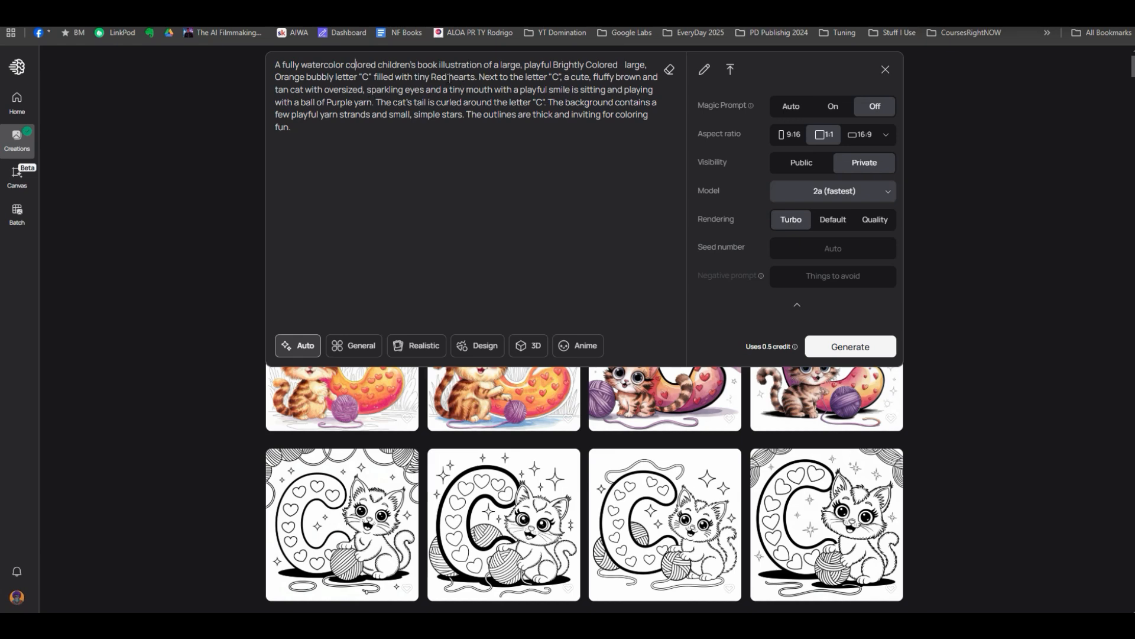
left_click(375, 408)
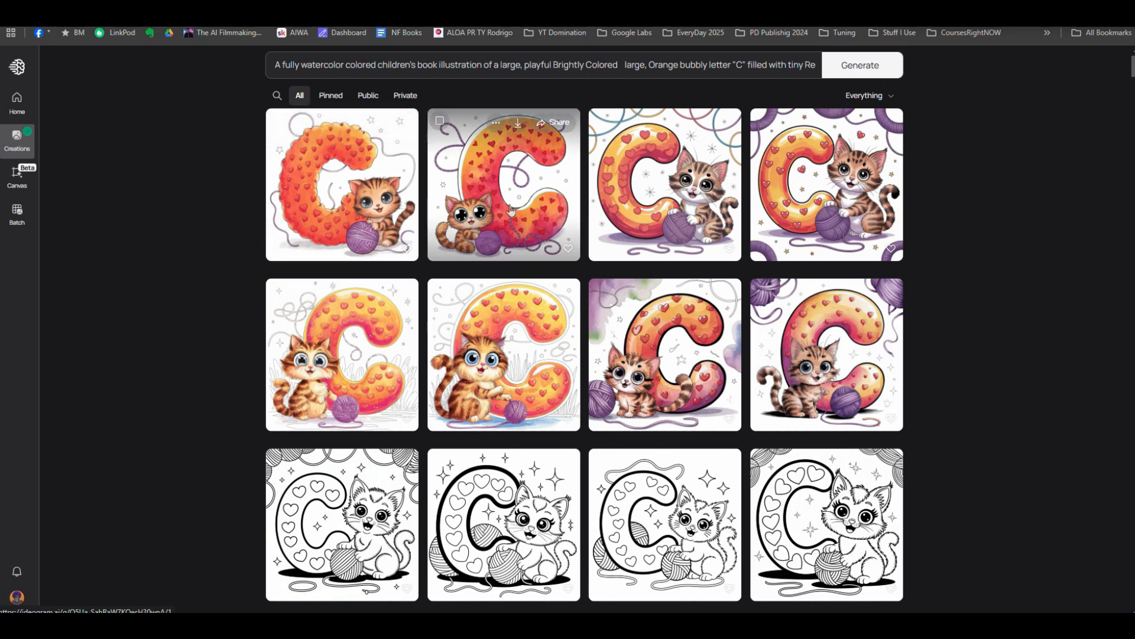
left_click(467, 235)
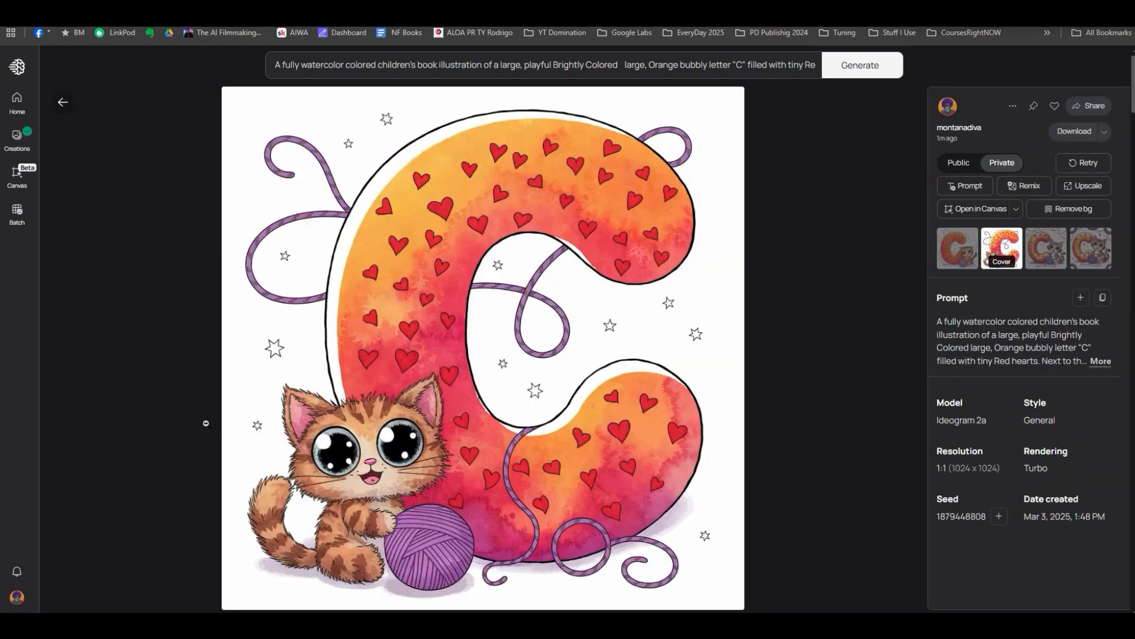
left_click(179, 404)
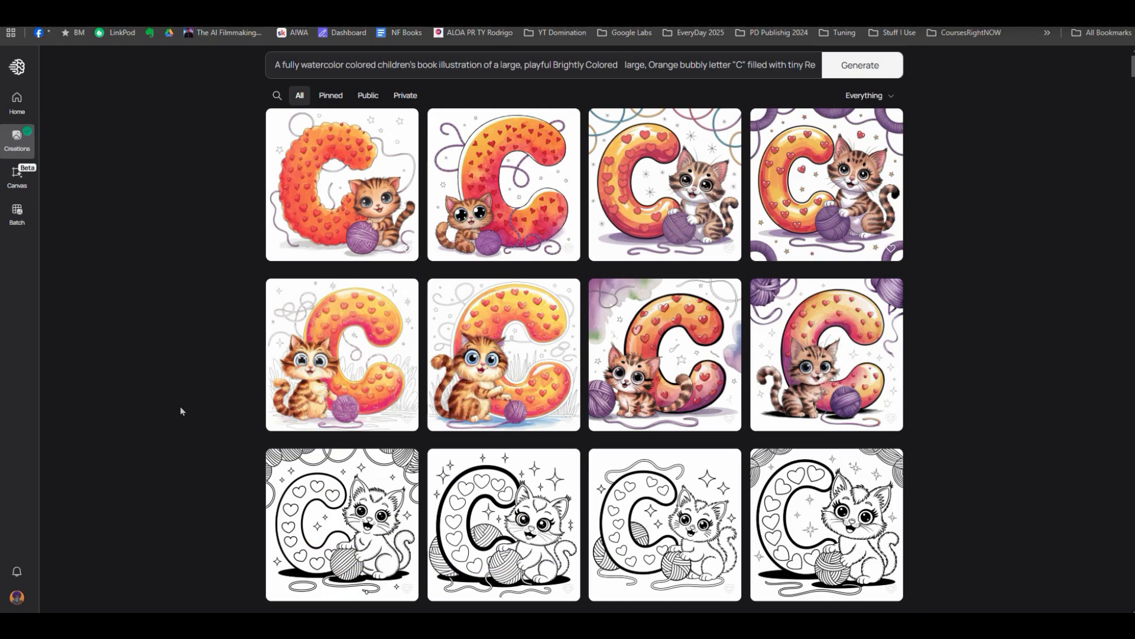
Examine each of the four watercolor letter "C" illustrations made with the 2.0 model at full size, returning to the gallery.
left_click(324, 383)
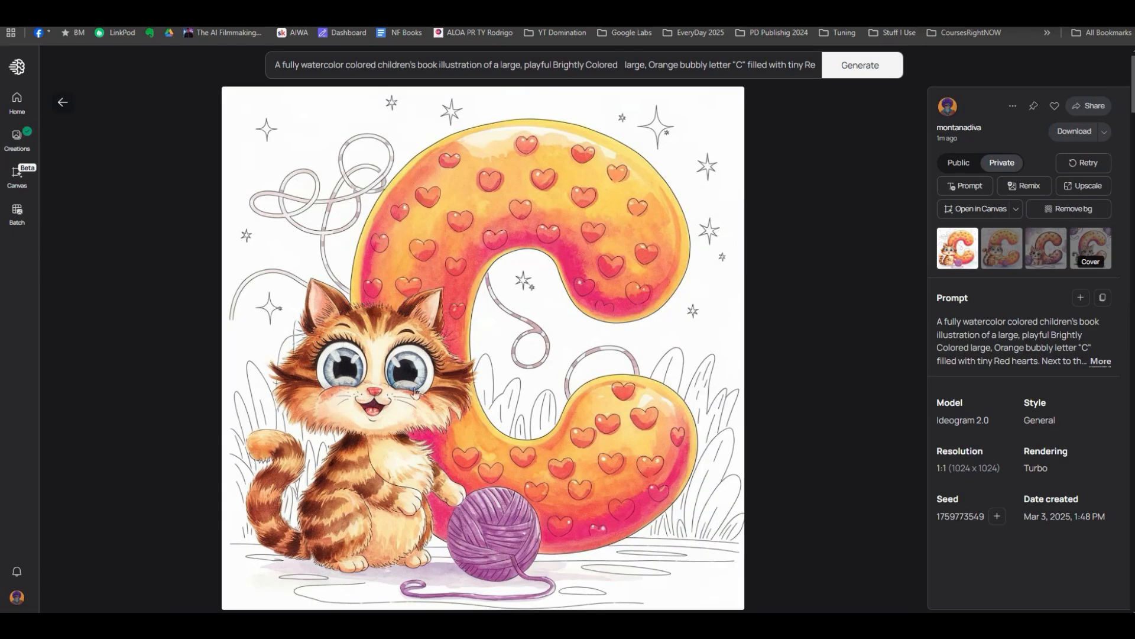
left_click(1002, 258)
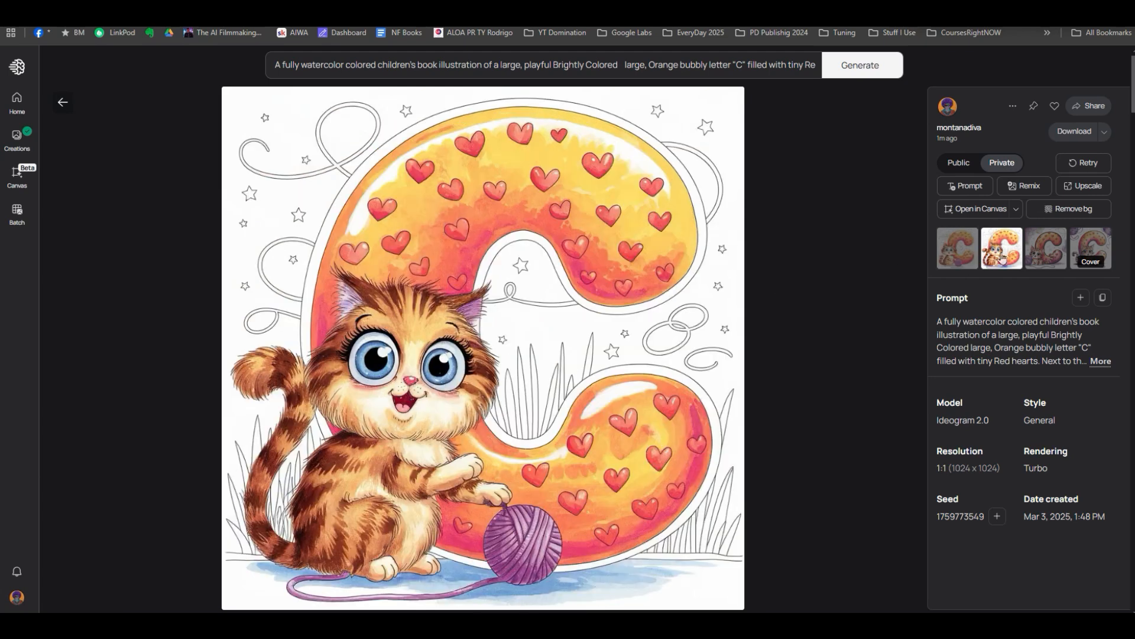
left_click(1055, 259)
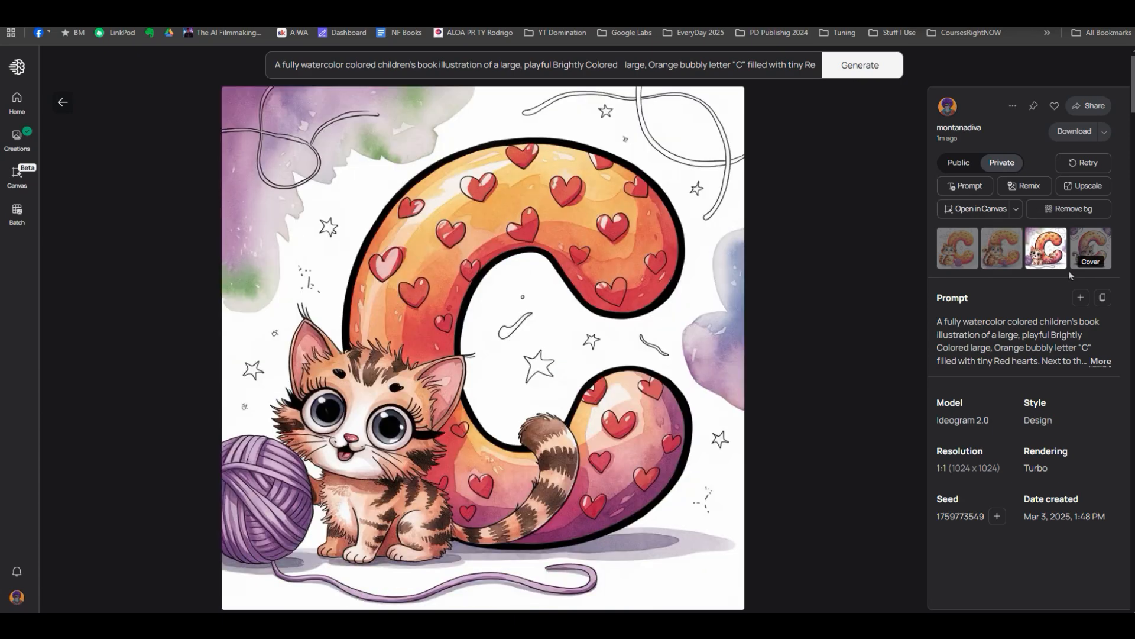
left_click(1086, 246)
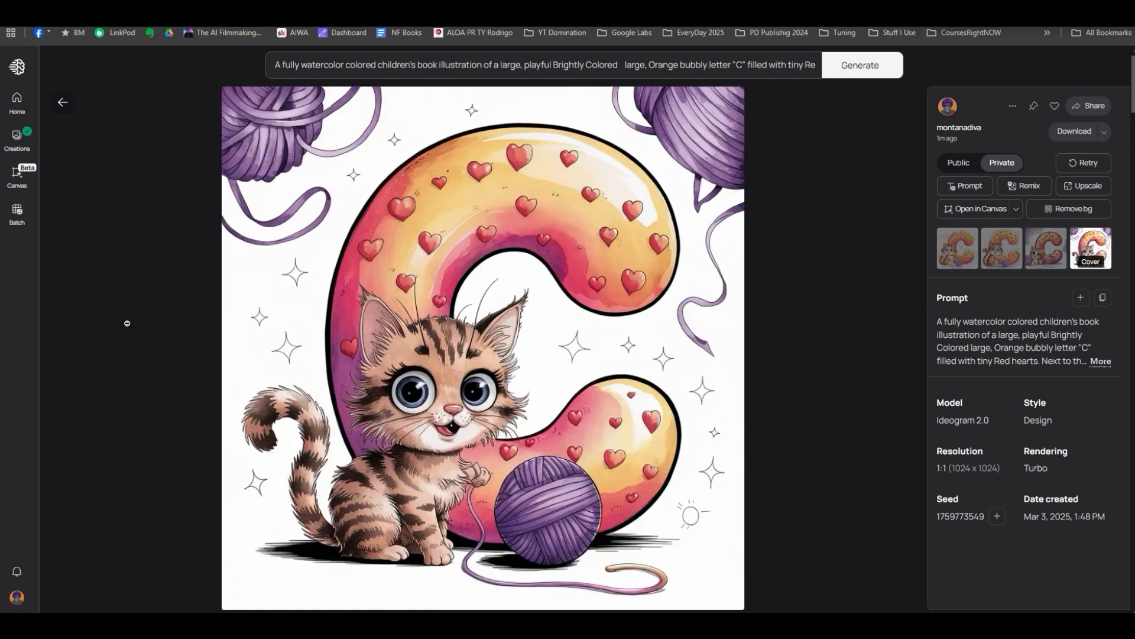
key("Escape")
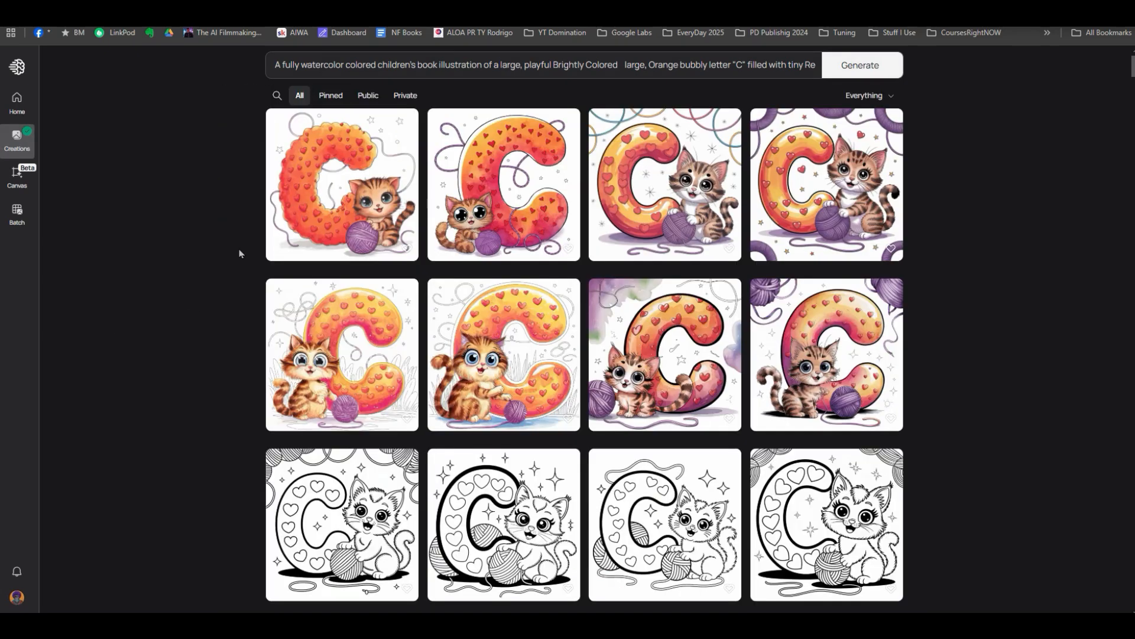
Go through the four watercolor letter "C" illustrations made with the 2a model at full size.
left_click(313, 200)
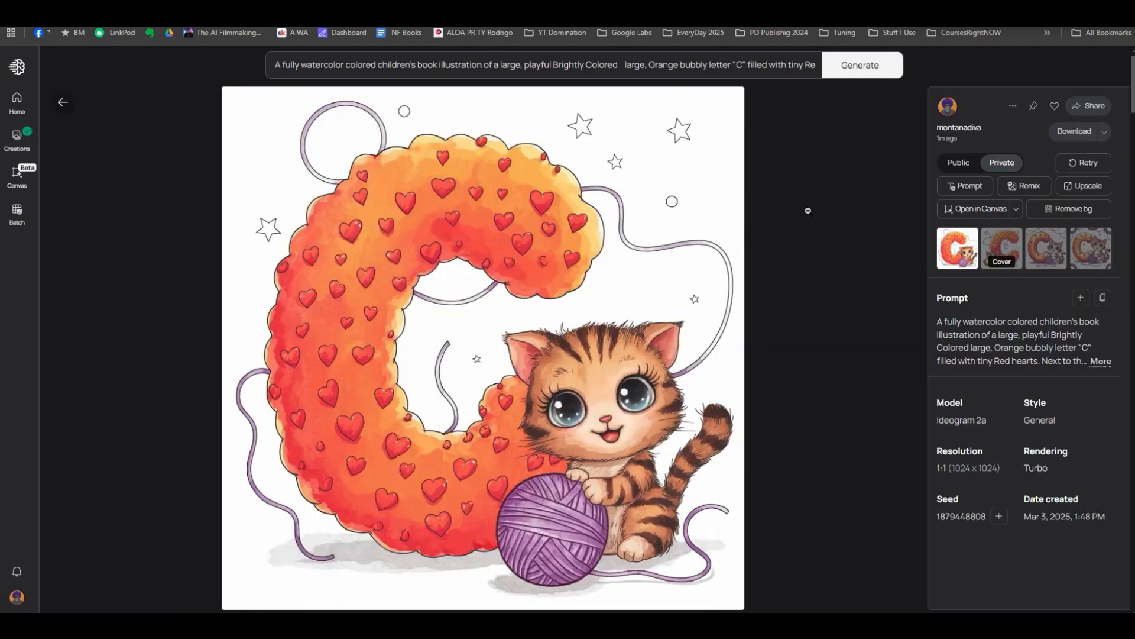
left_click(1002, 245)
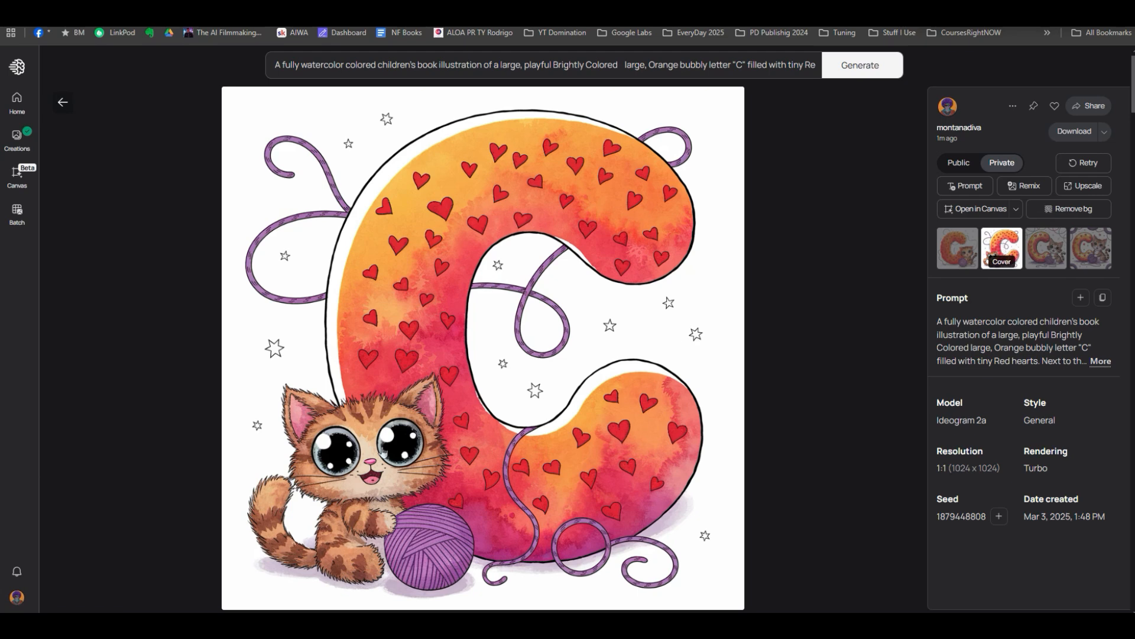
left_click(1043, 248)
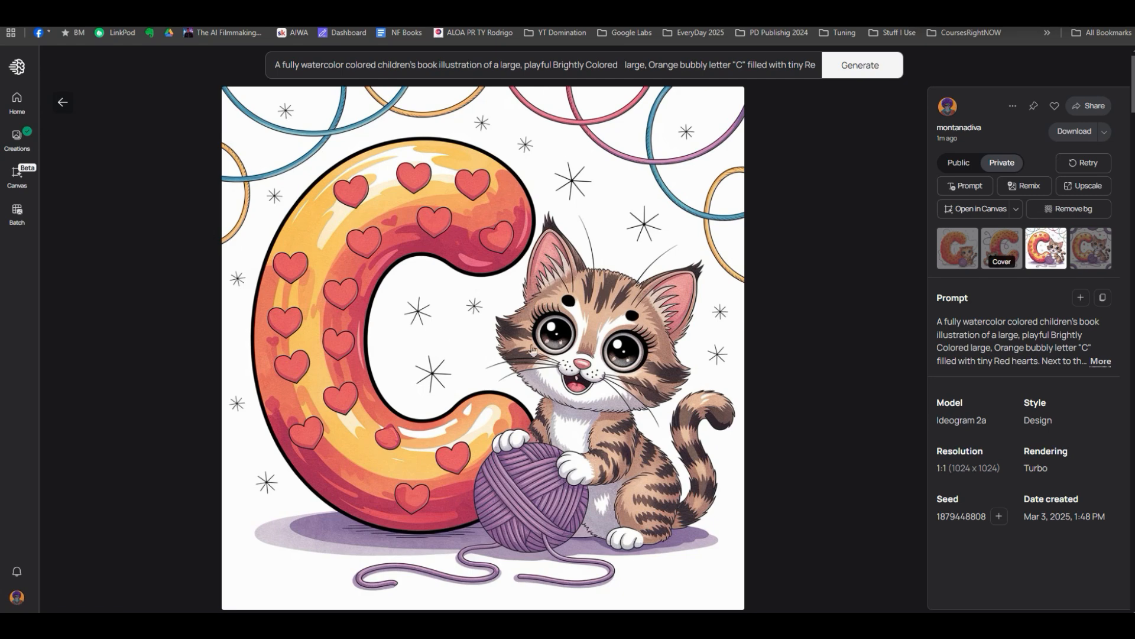
left_click(1090, 254)
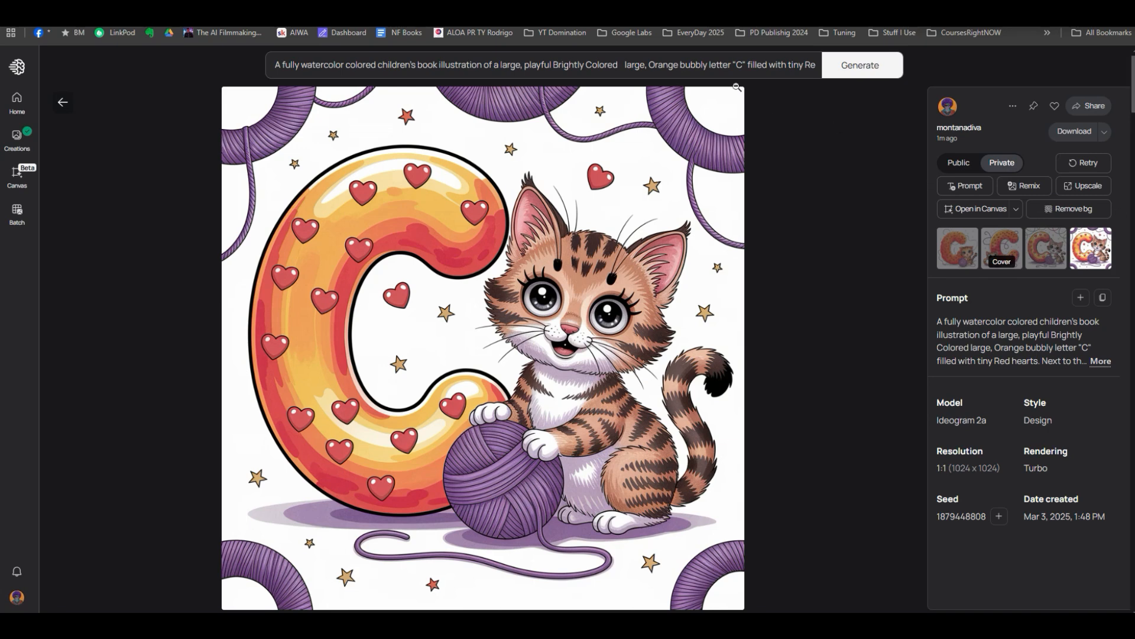
Replace the prompt with a kawaii coloring page: a large letter "B" beside a cute bear holding a honey jar in a grassy meadow.
left_click(729, 70)
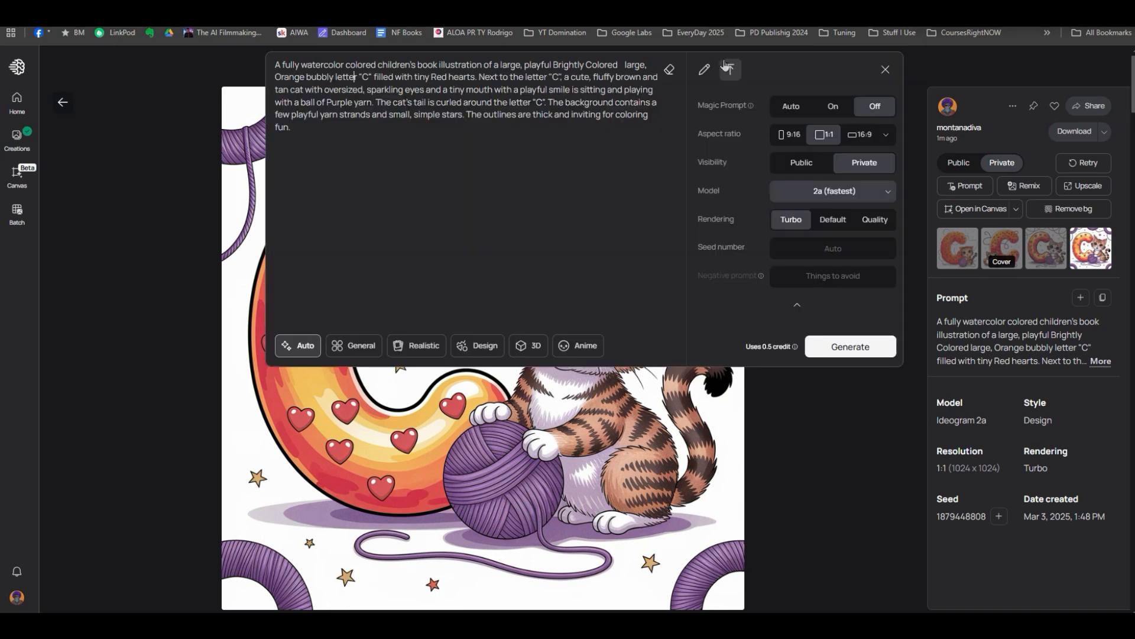
left_click(668, 71)
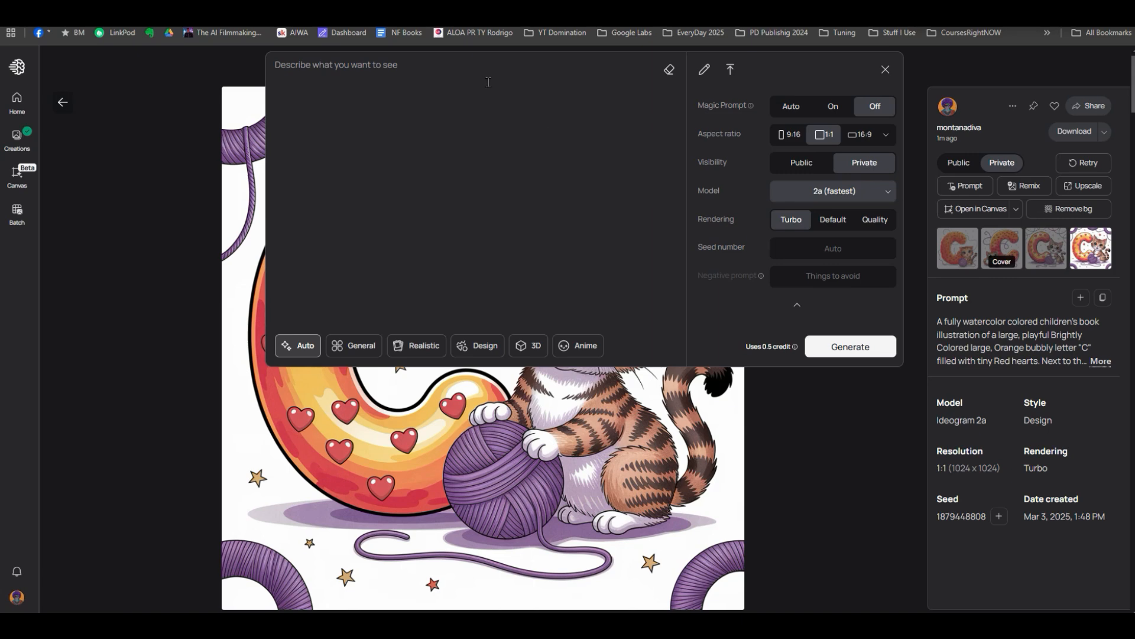
type("A coloring page featuring a large, playful letter \"B\" with soft curves, ideal for coloring. Beside the letter \"B,\" a cute bear is sitting down, holding a honey jar with both paws. The bear has big, rounded ears, a fluffy body, and a small button nose. Its eyes are large and sparkly, giving it a friendly and curious look. The background is a simple grassy meadow with a few flowers. Outlines are bold and clean for easy coloring. Created Using: children's book illustration style, digital vector art, soft pastel color palette, smooth lines, outlined shapes, high-contrast ink work, minimalistic background, kawaii style.")
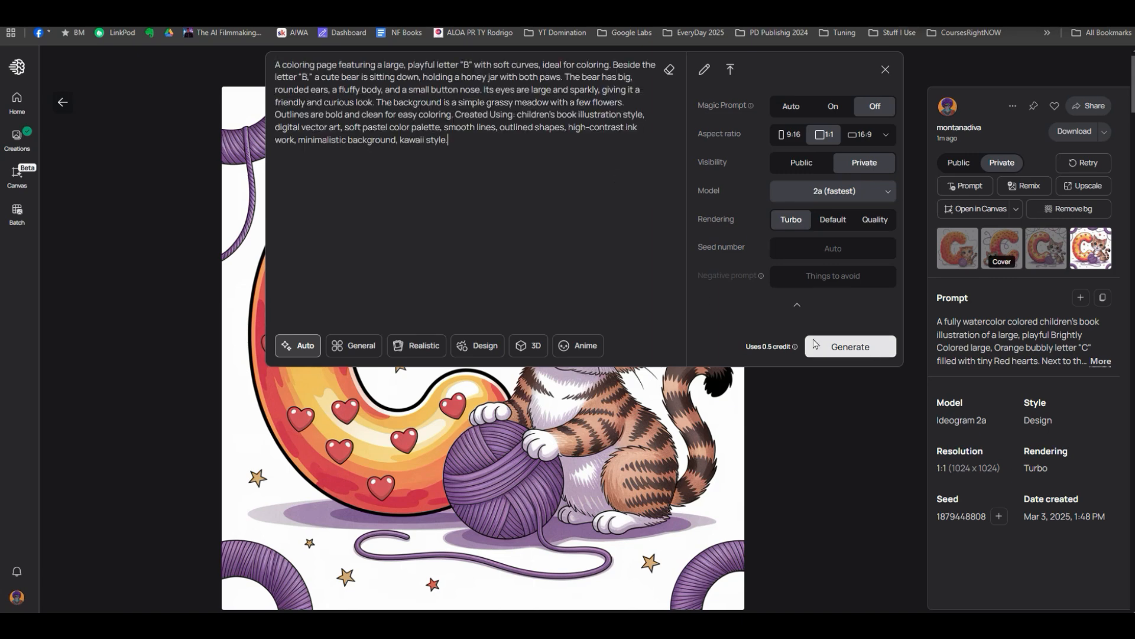
Switch the model to 2.0 and generate a batch of the letter "B" coloring page.
left_click(826, 195)
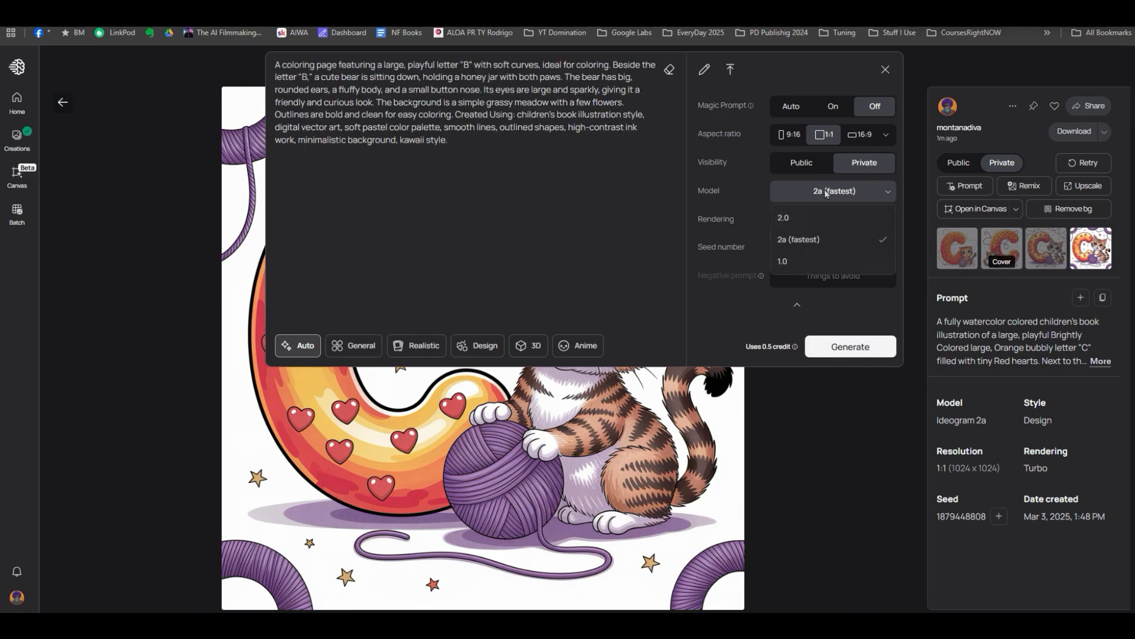
left_click(790, 218)
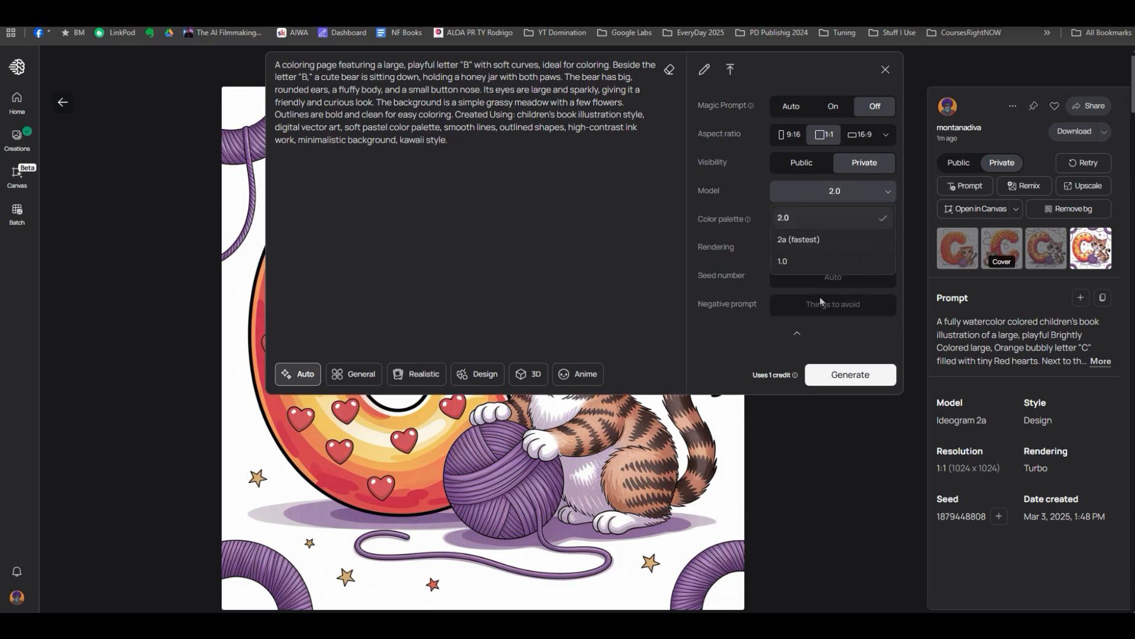
left_click(841, 376)
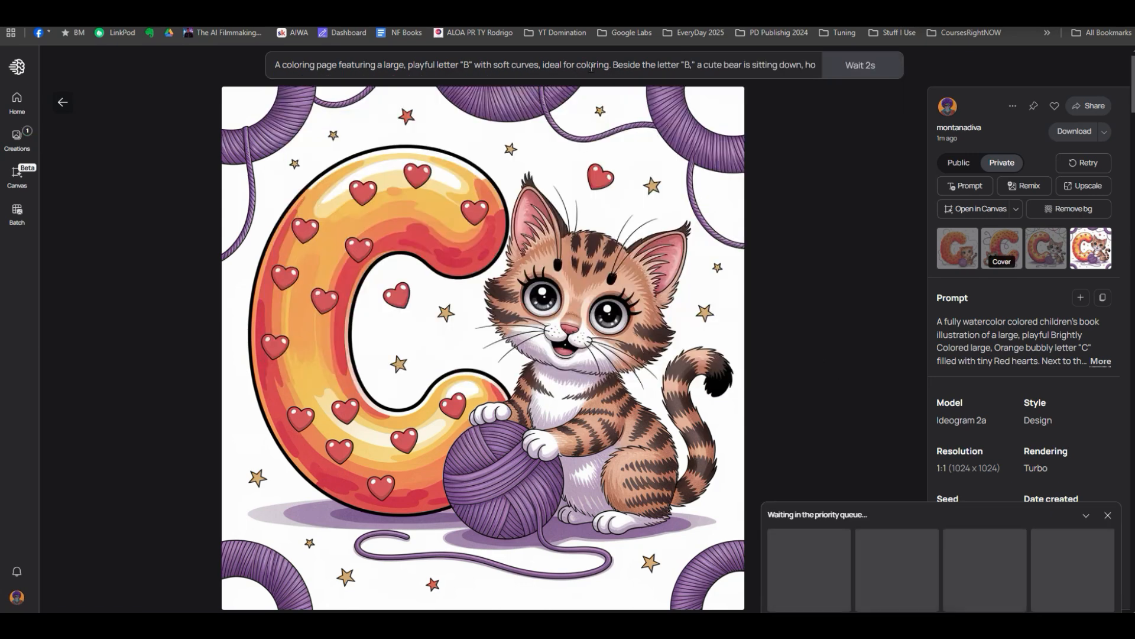
Switch the model to 2a (fastest) and generate the letter "B" coloring page with the same prompt.
left_click(638, 70)
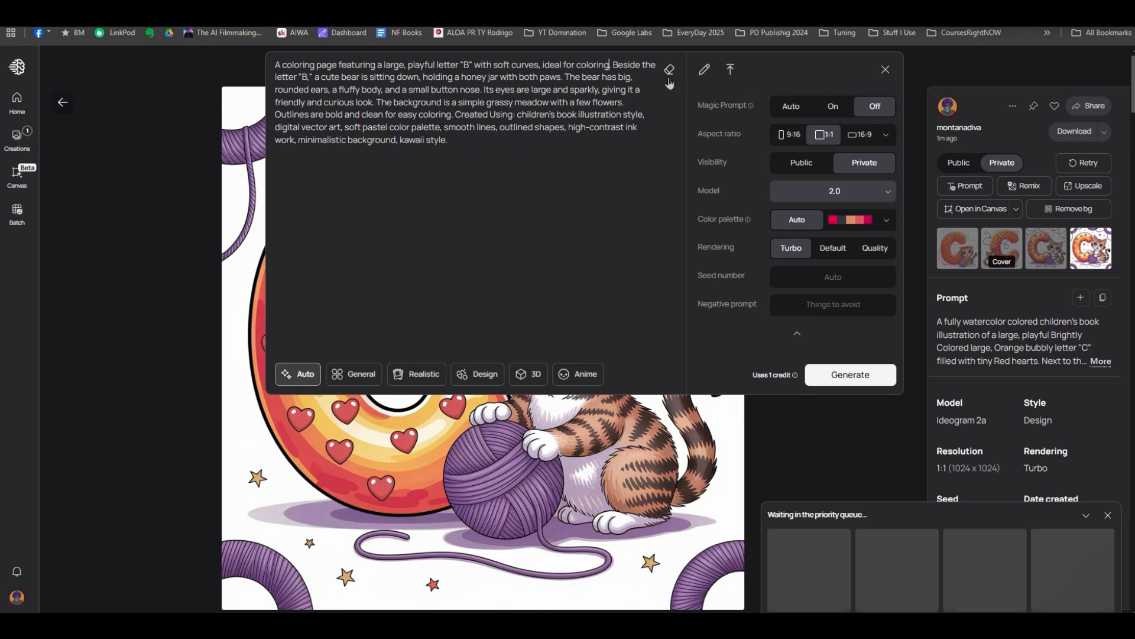
left_click(819, 189)
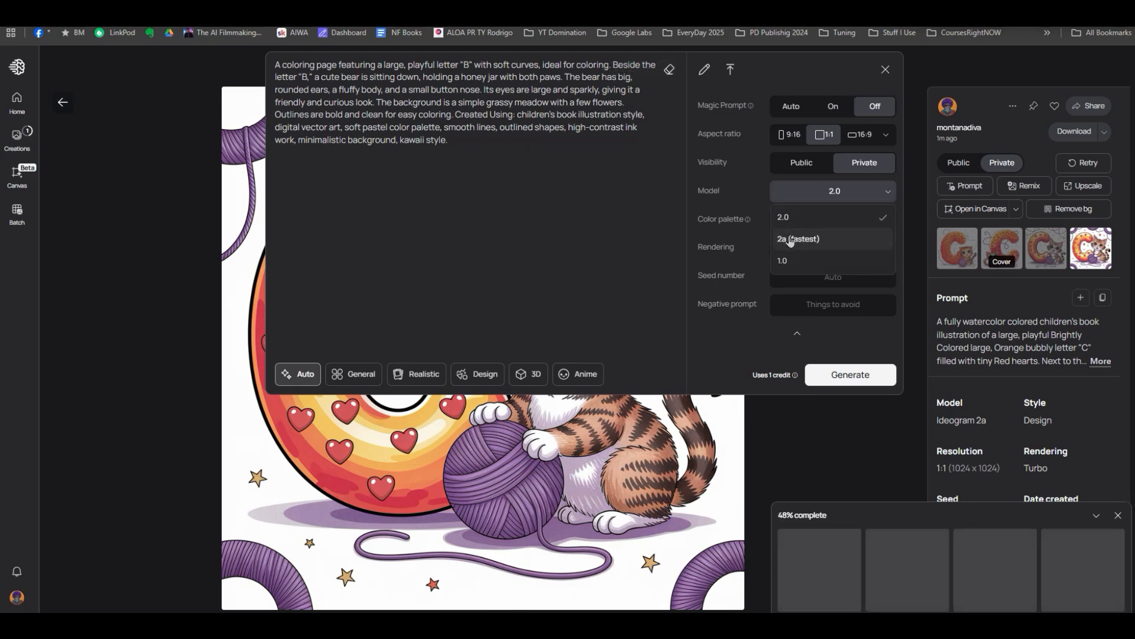
left_click(791, 238)
left_click(829, 347)
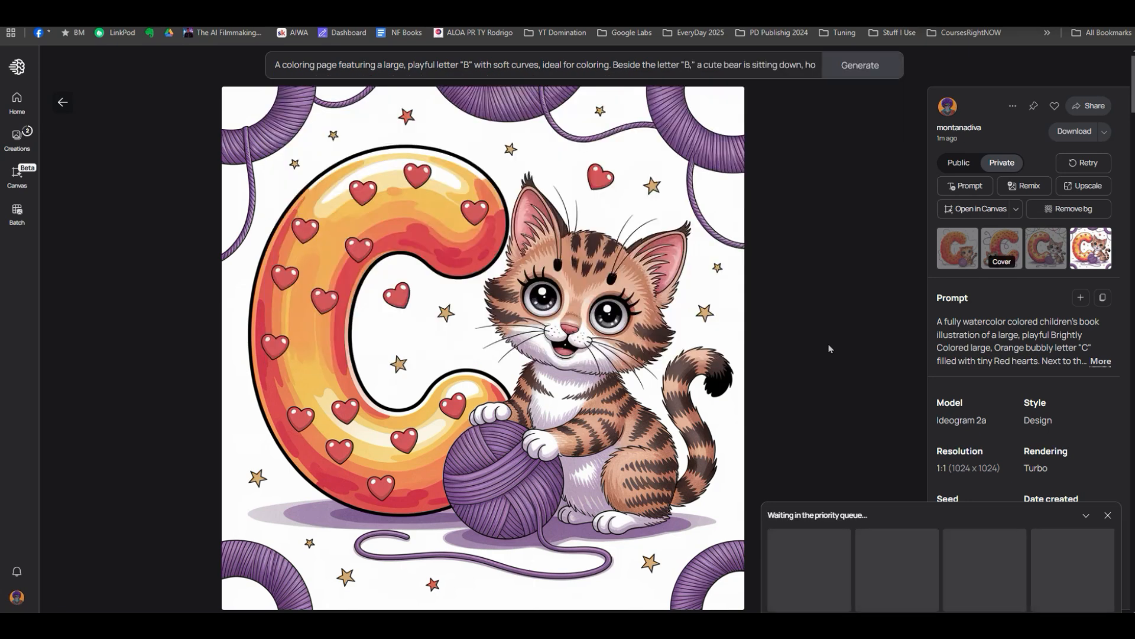
Replace the prompt with a watercolor illustration: yellow and green dotted letter "B", brown bear with honey jar, bee, meadow, blue sky and clouds.
left_click(654, 70)
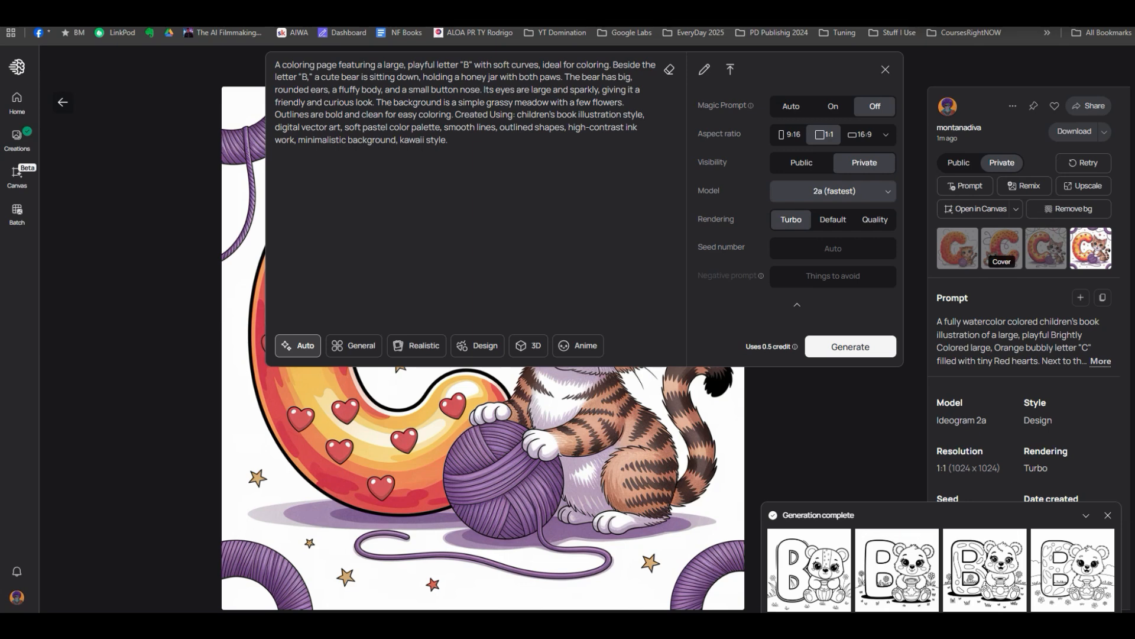
left_click(670, 70)
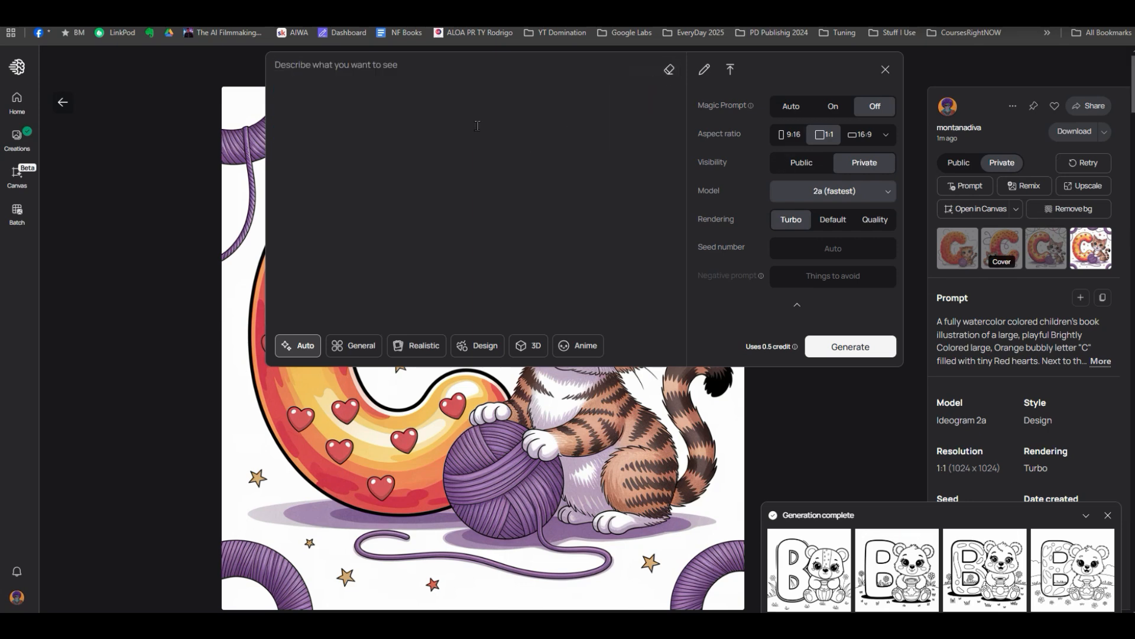
type("A fully watercolor colored children’s book illustration of a large, playful Brightly Colored YELLOW and Green letter \"B\" with soft curves and a dotted pattern inside. Beside the letter \"B\", a cute brown bear is sitting down, holding a yellowish honey jar with both paws. The bear has big, rounded ears, a fluffy brown body, and a small button nose. Its eyes are large and sparkly, giving it a friendly and curious look. The watercolor background is a simple grassy meadow with a few flowers and a bee hovering near the honey jar. The outlines are bold and clean and brightly colored watercolor background with Blue sky and clouds")
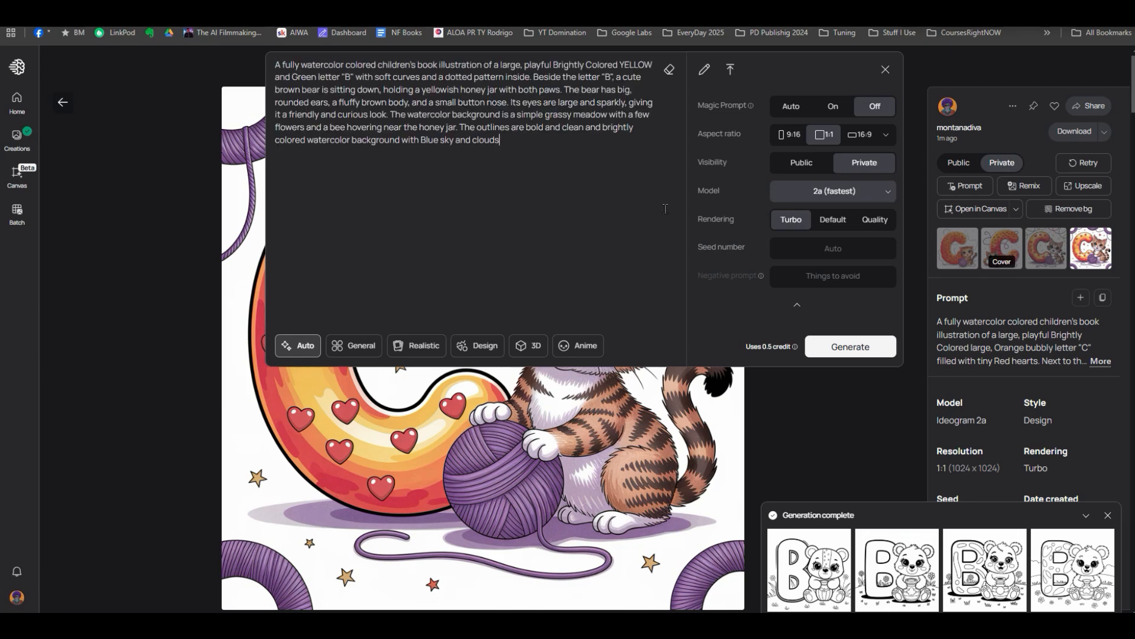
Switch the model to 2.0 and generate a batch of the watercolor letter "B" illustration.
left_click(827, 191)
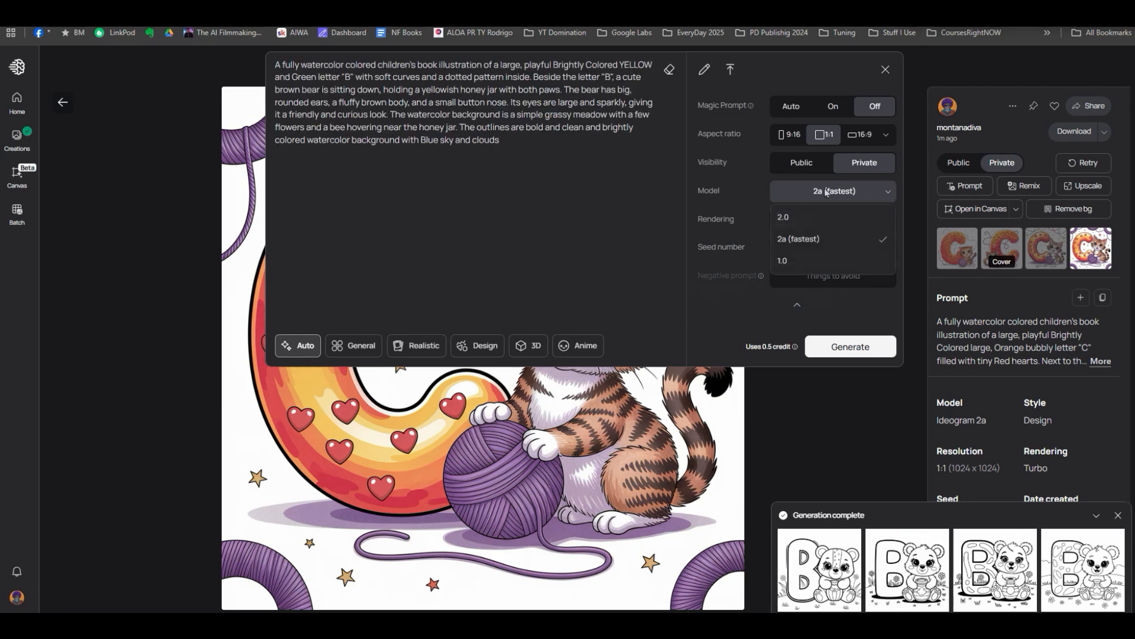
left_click(793, 217)
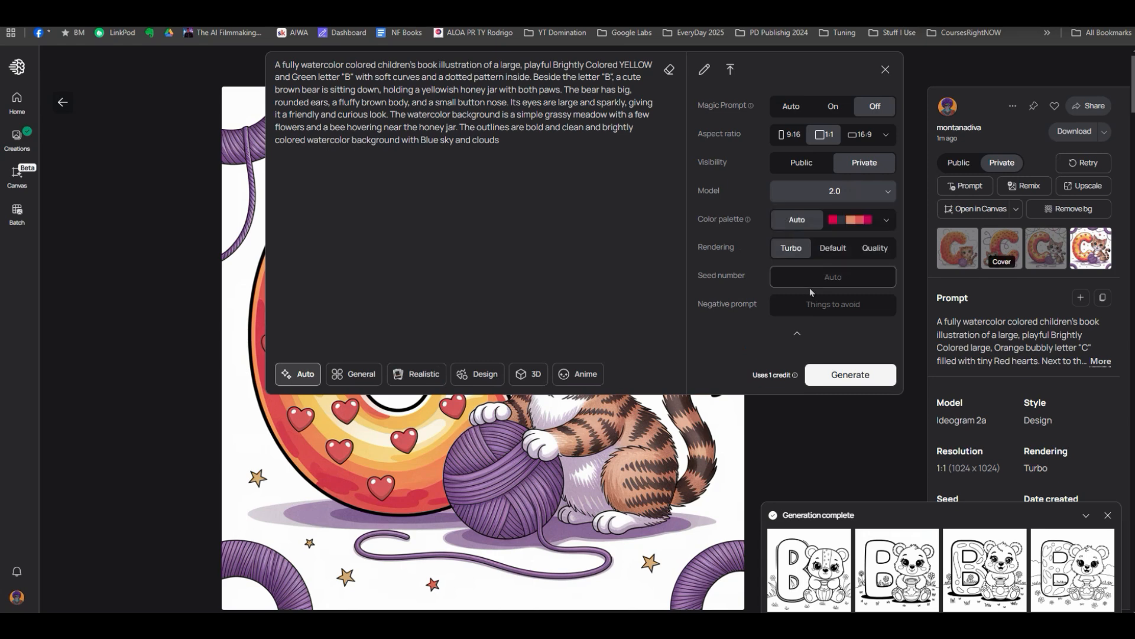
left_click(849, 373)
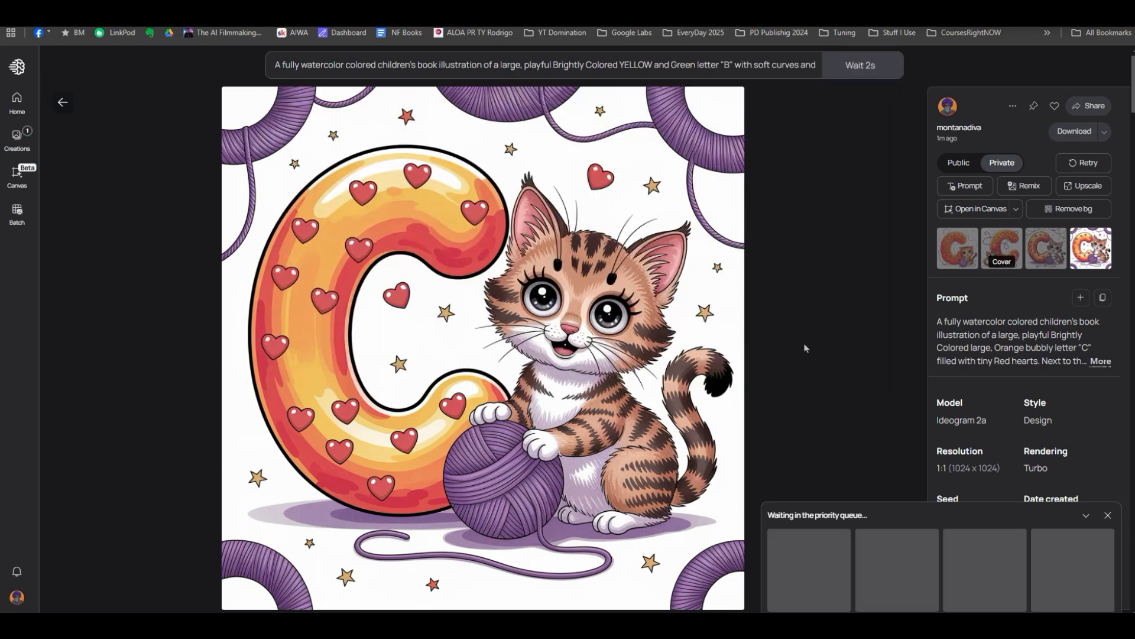
Switch the model to 2a (fastest) and generate the watercolor letter "B" illustration with the same prompt.
left_click(681, 64)
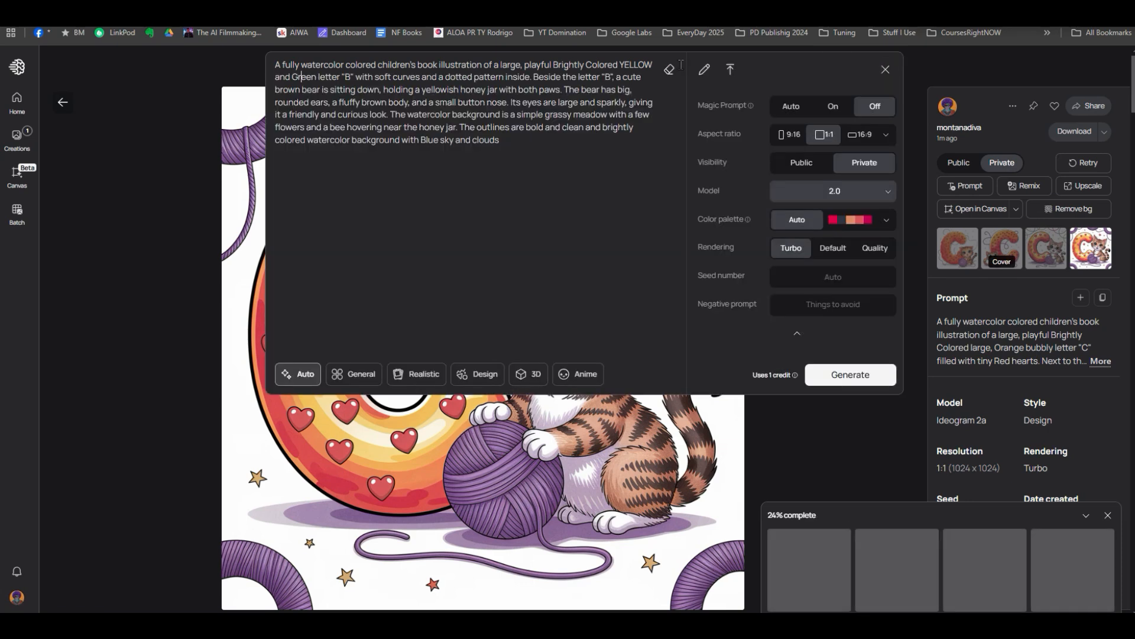
left_click(805, 190)
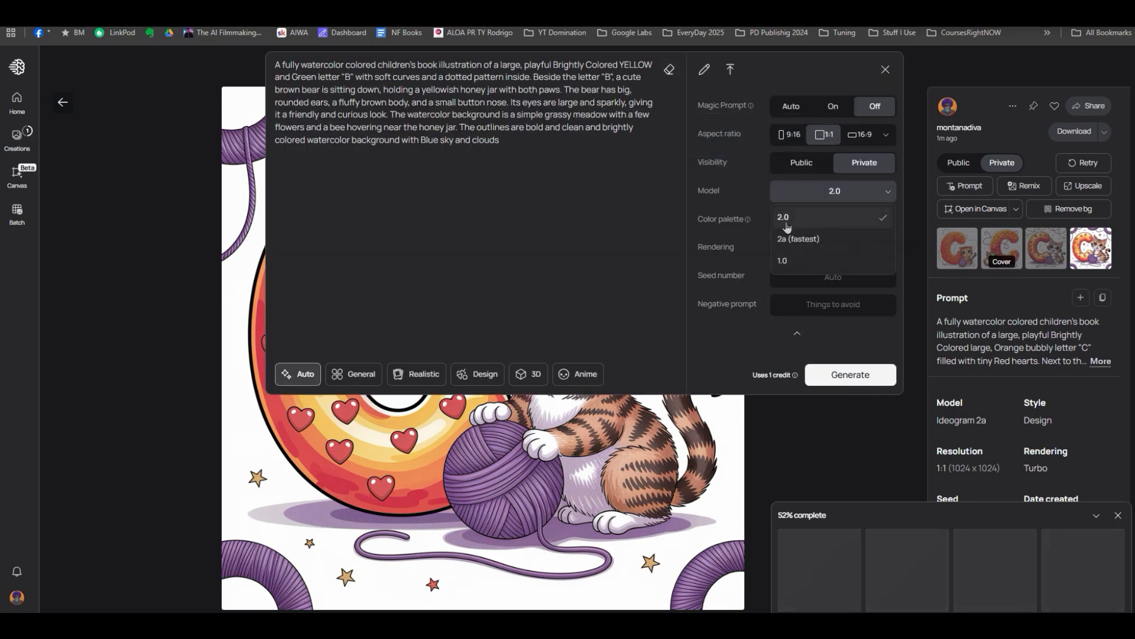
left_click(787, 241)
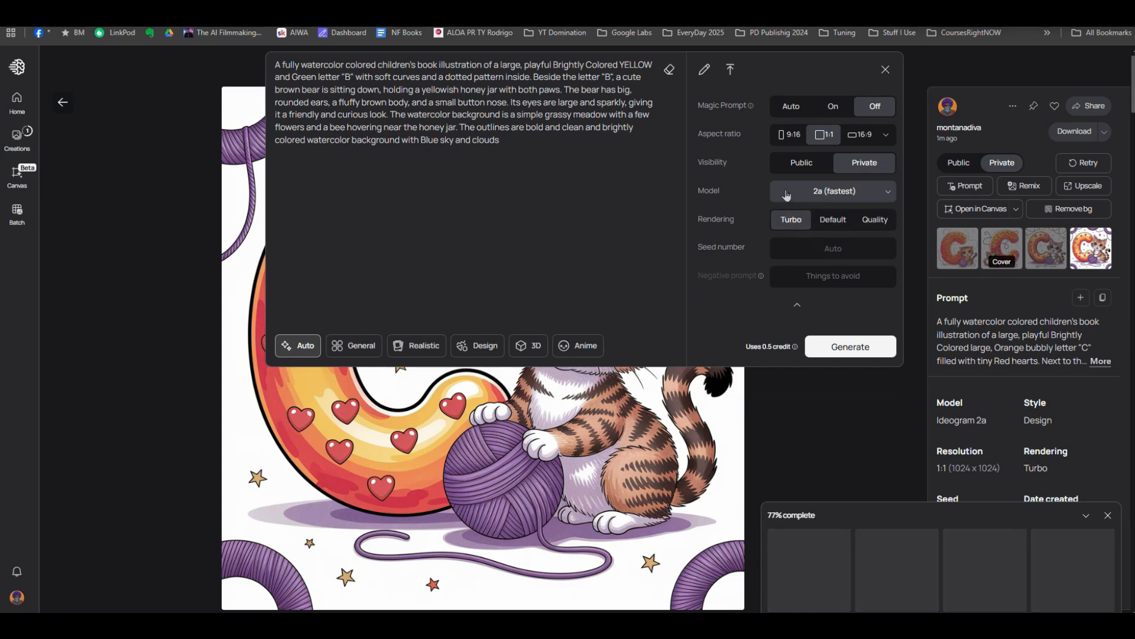
left_click(828, 349)
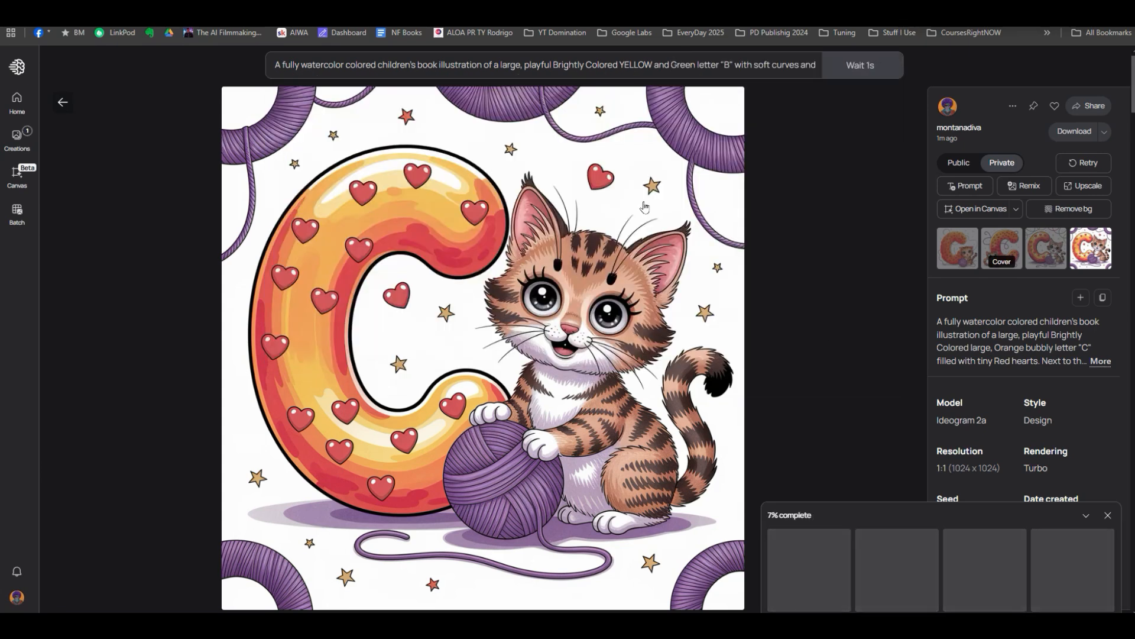
Return to the creations and examine each of the four letter "B" coloring pages made with the 2.0 model.
left_click(63, 104)
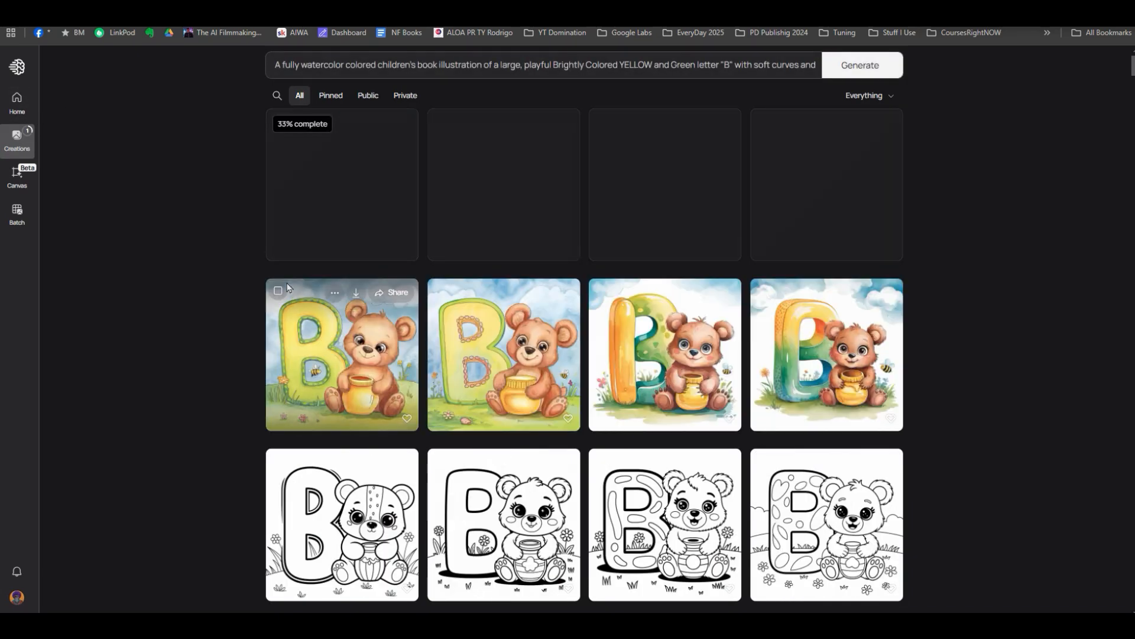
scroll(287, 288, "down", 4)
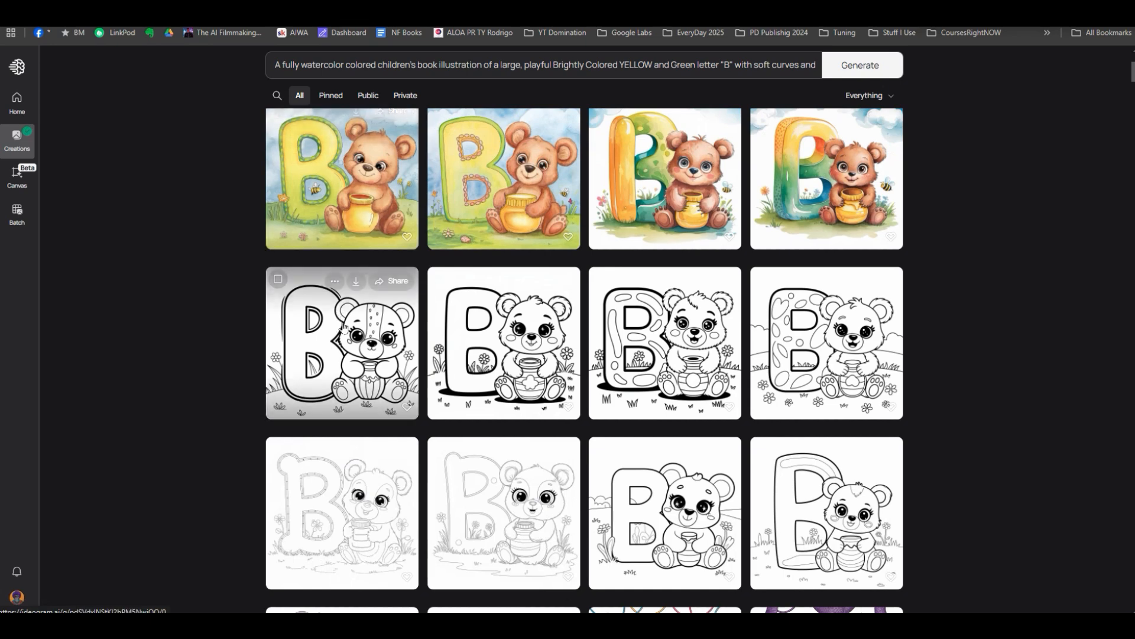
scroll(343, 327, "down", 1)
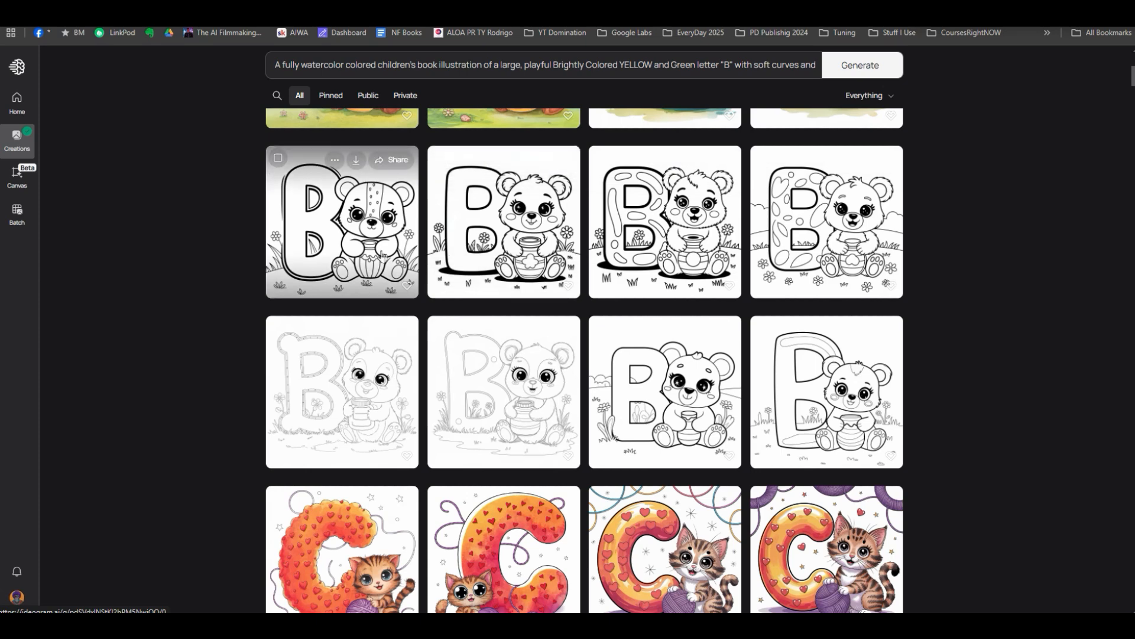
left_click(367, 367)
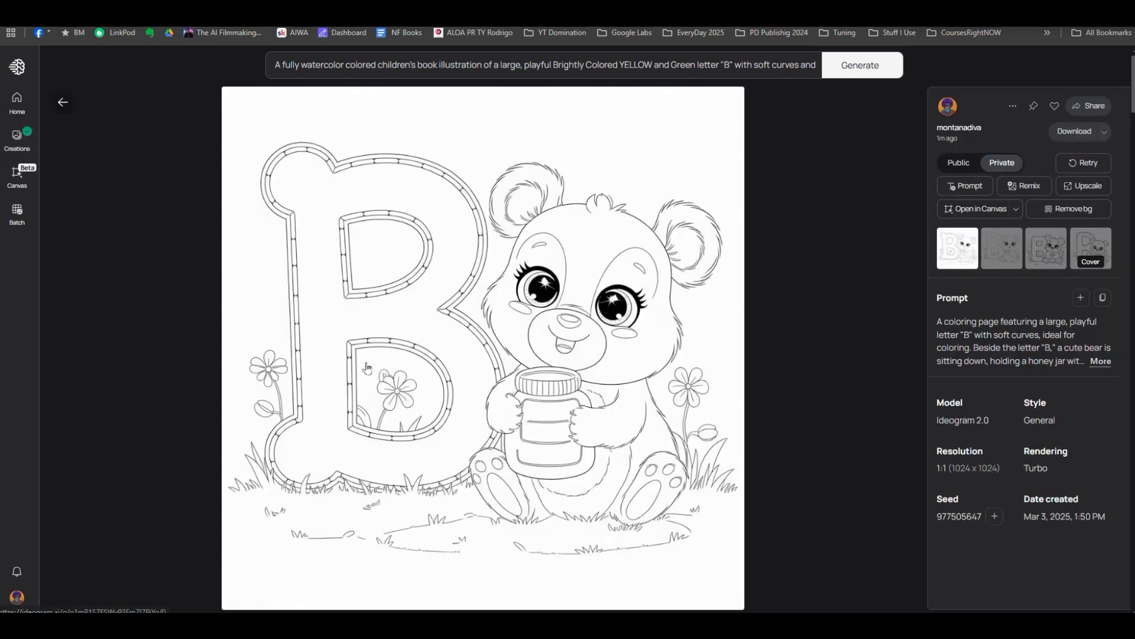
left_click(1005, 260)
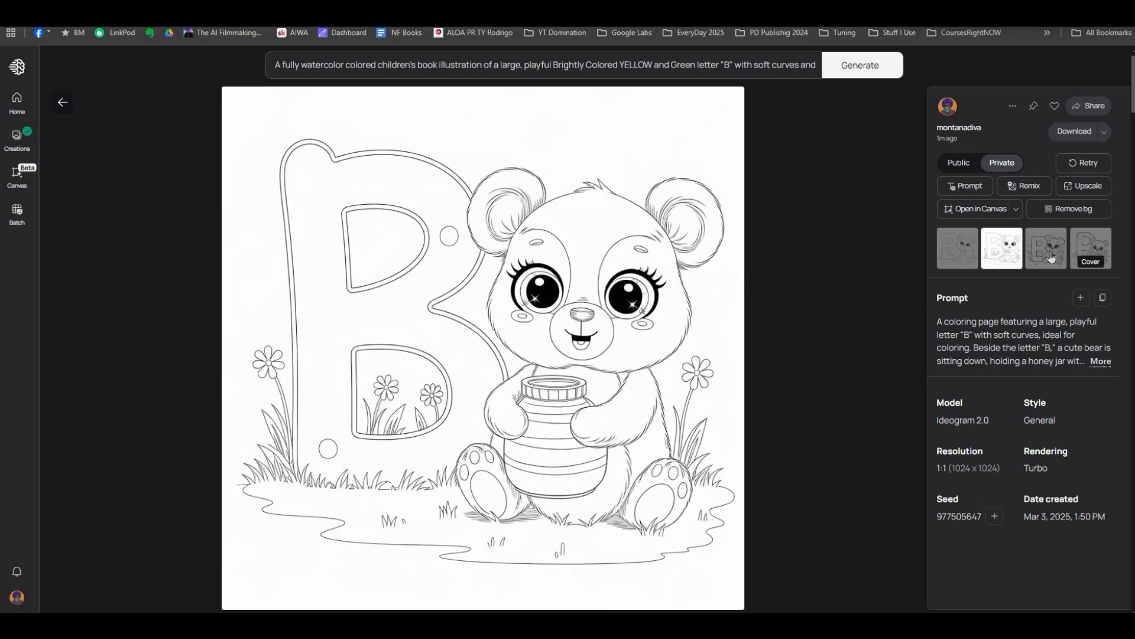
left_click(1050, 256)
left_click(1091, 245)
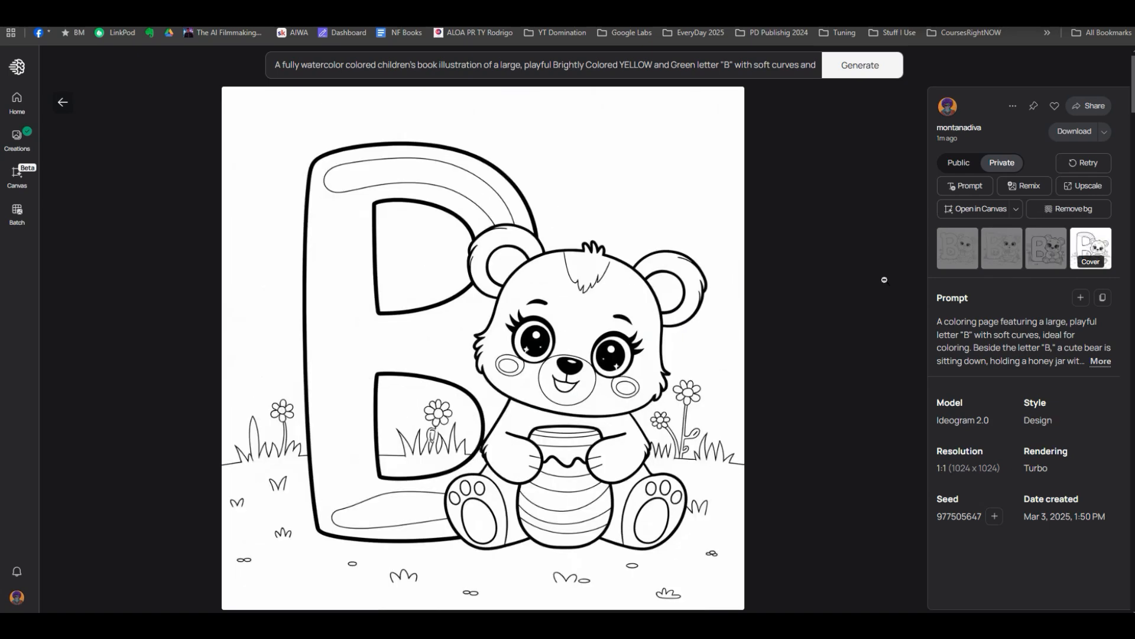
left_click(850, 287)
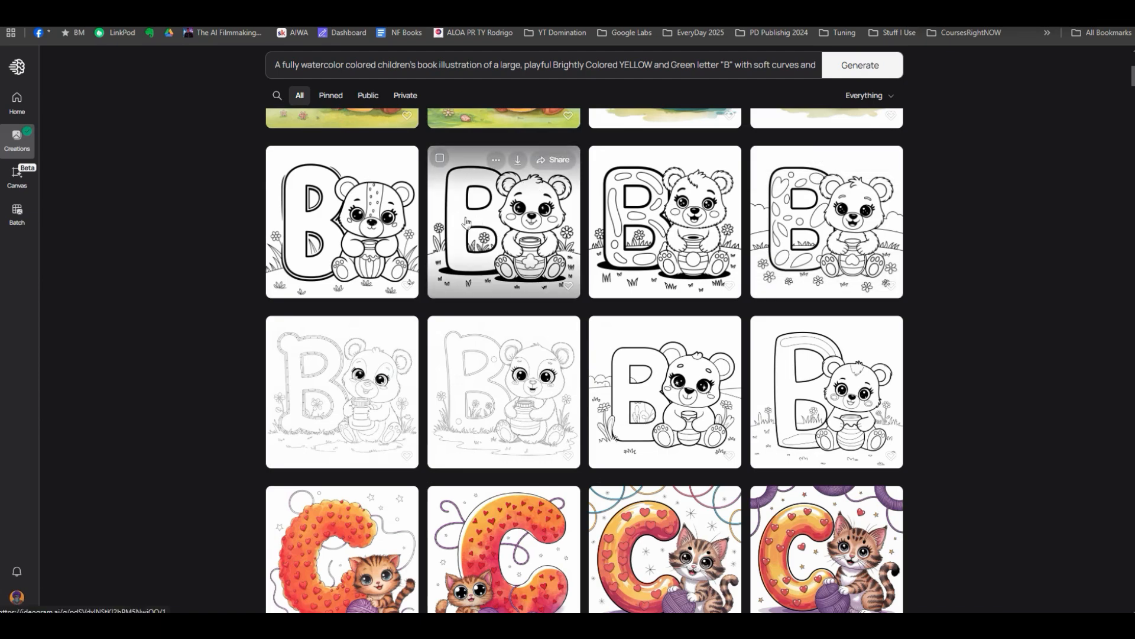
Compare the rows of letter "C" kitten watercolors and coloring pages among the earlier creations.
scroll(372, 229, "down", 6)
scroll(371, 229, "down", 1)
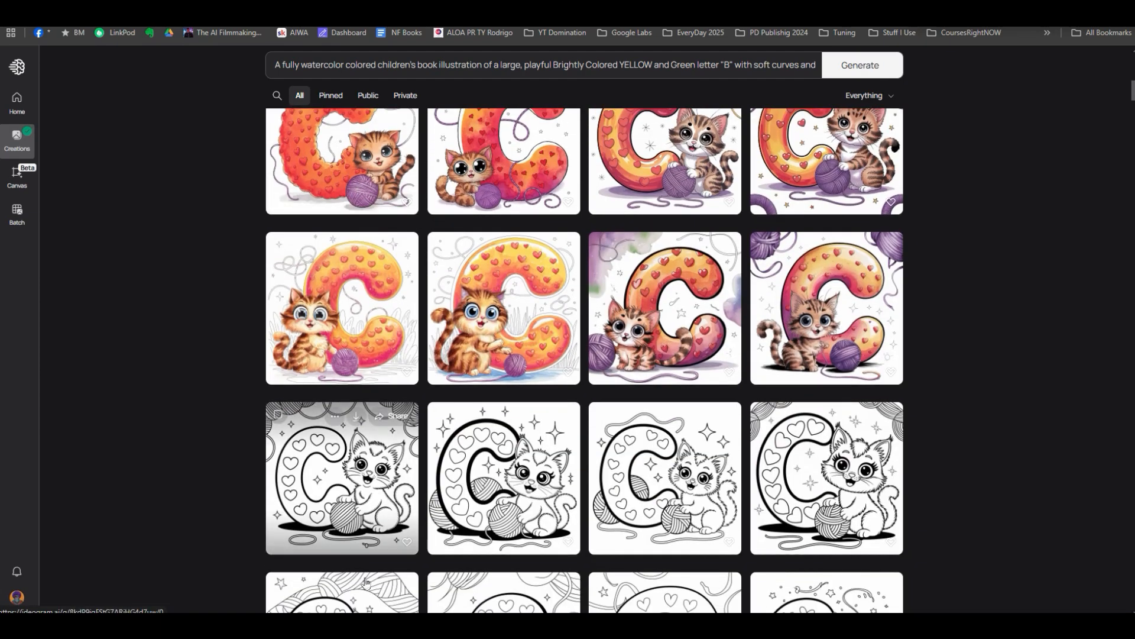
scroll(530, 511, "down", 1)
scroll(531, 510, "down", 2)
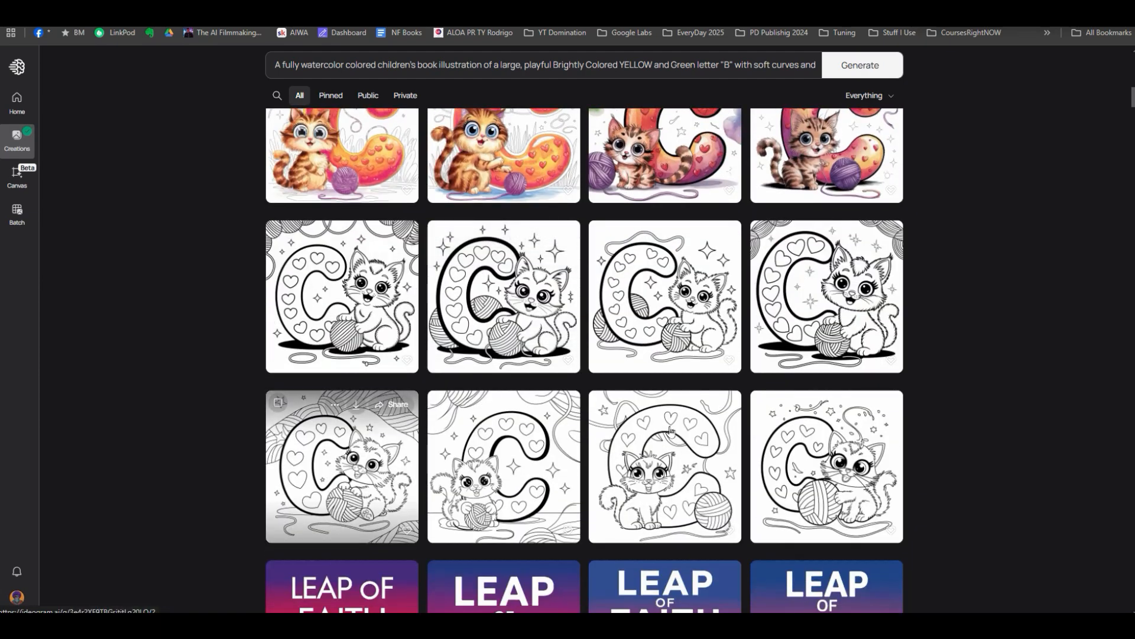
Examine each of the four letter "B" bear watercolors generated with the 2.0 model at full size.
scroll(583, 298, "up", 12)
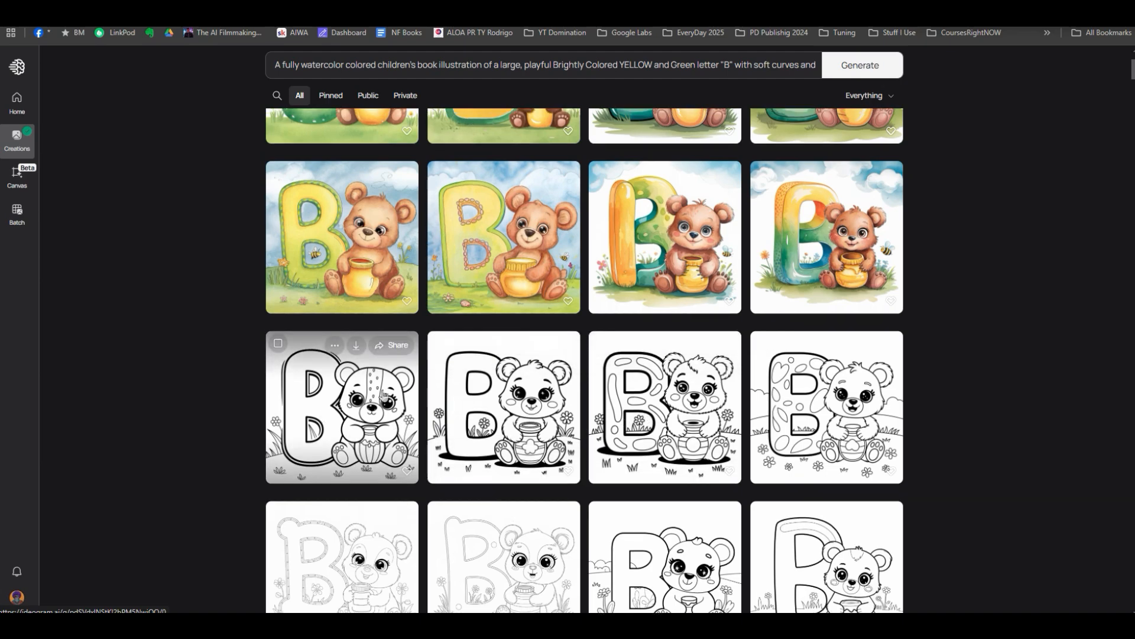
scroll(356, 333, "up", 2)
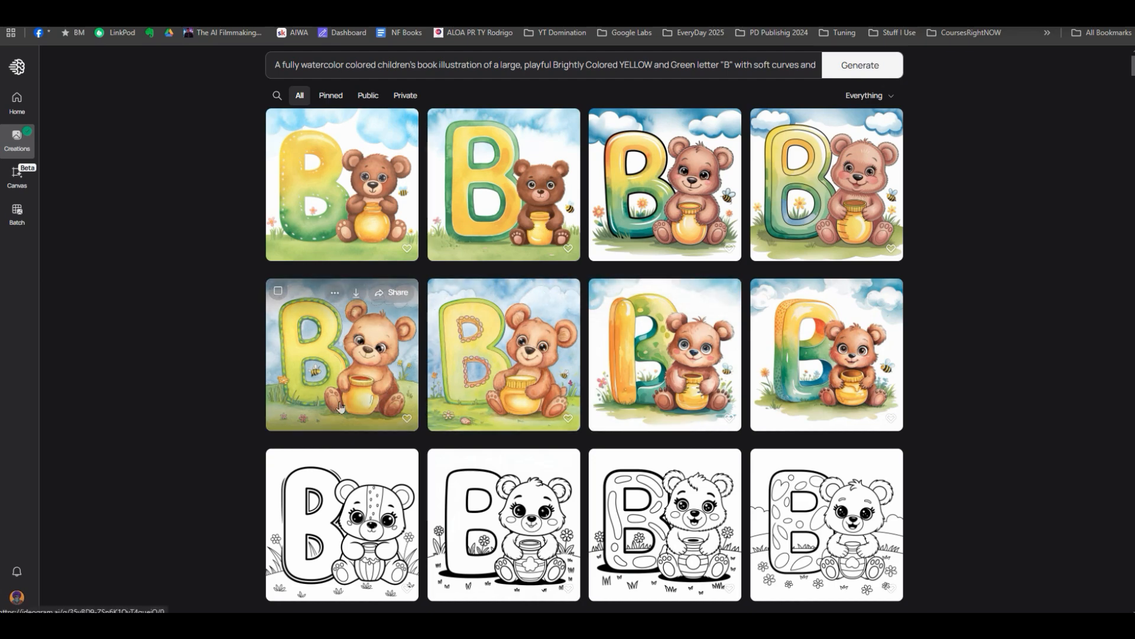
left_click(346, 365)
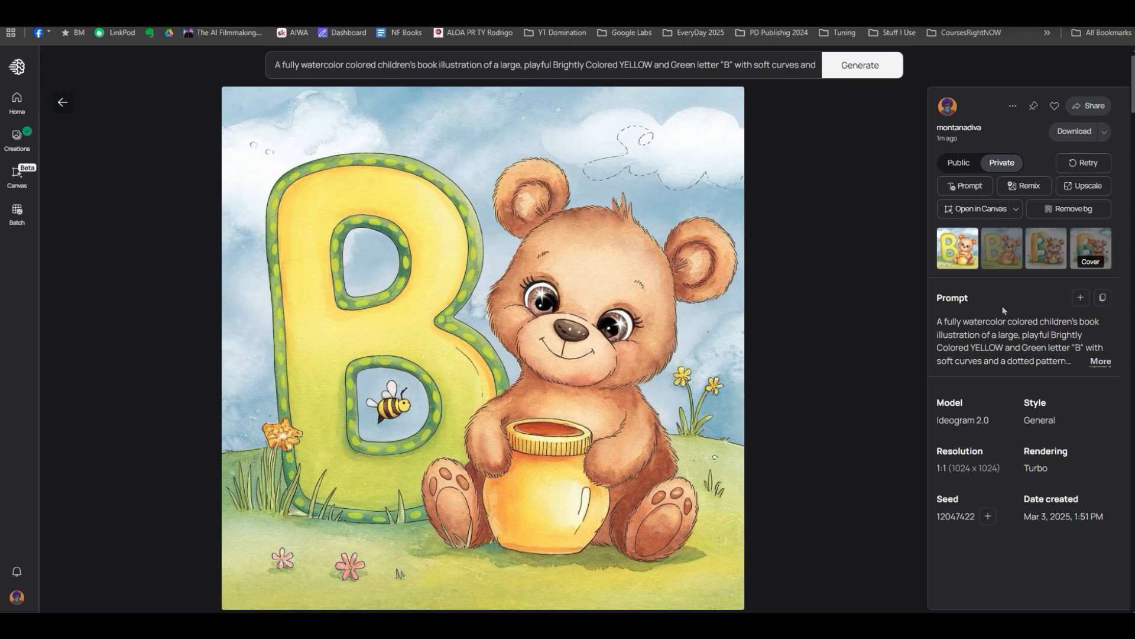
left_click(1007, 247)
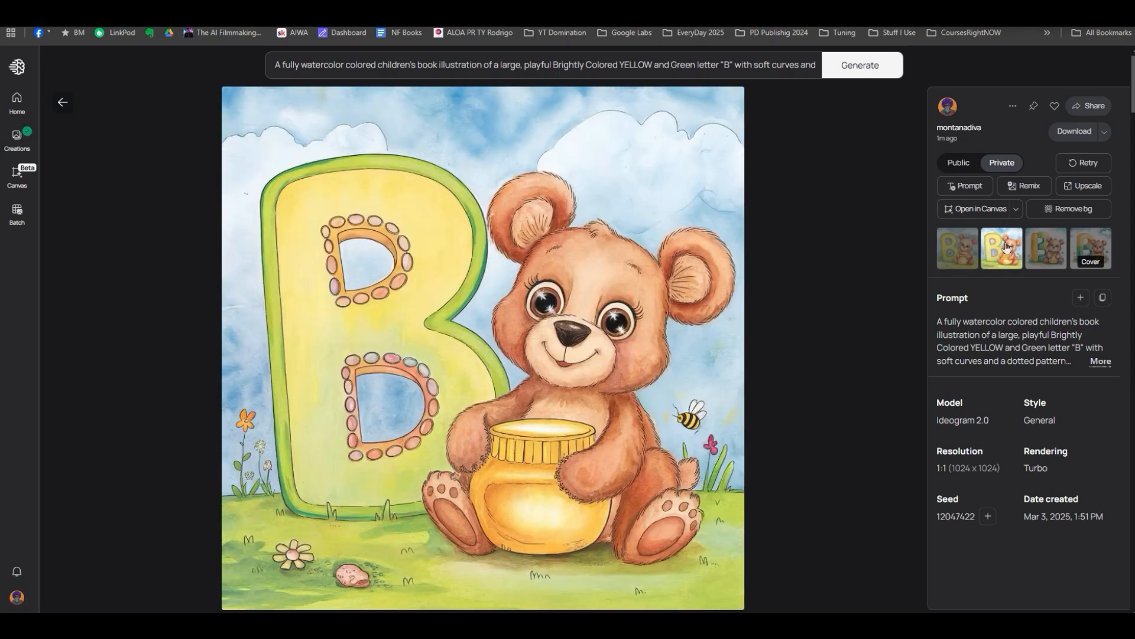
left_click(1045, 254)
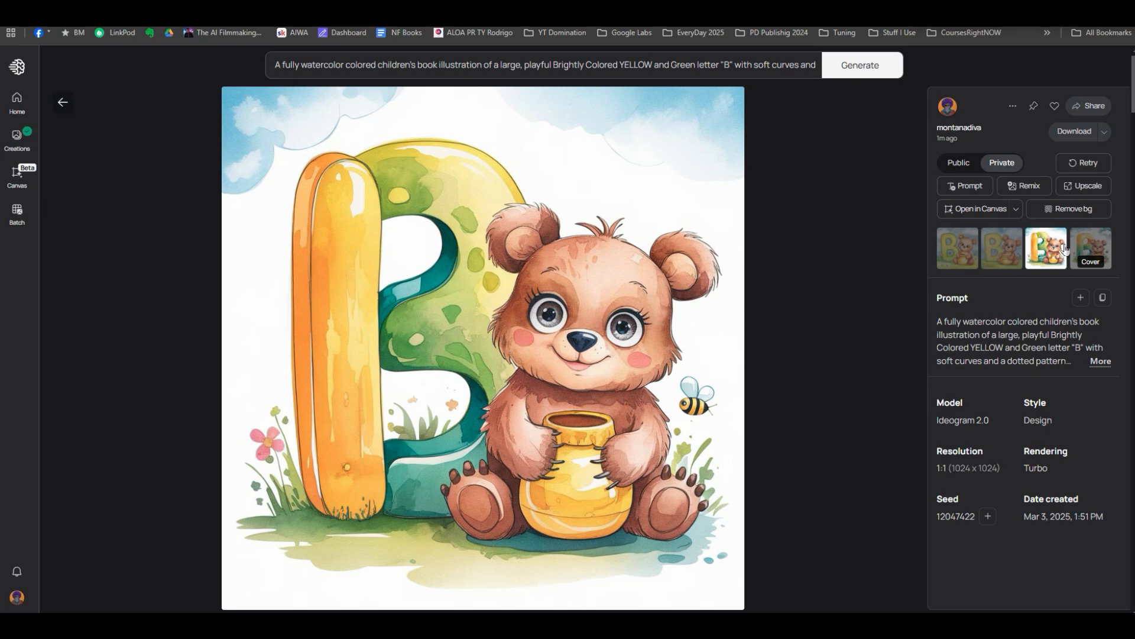
left_click(1098, 247)
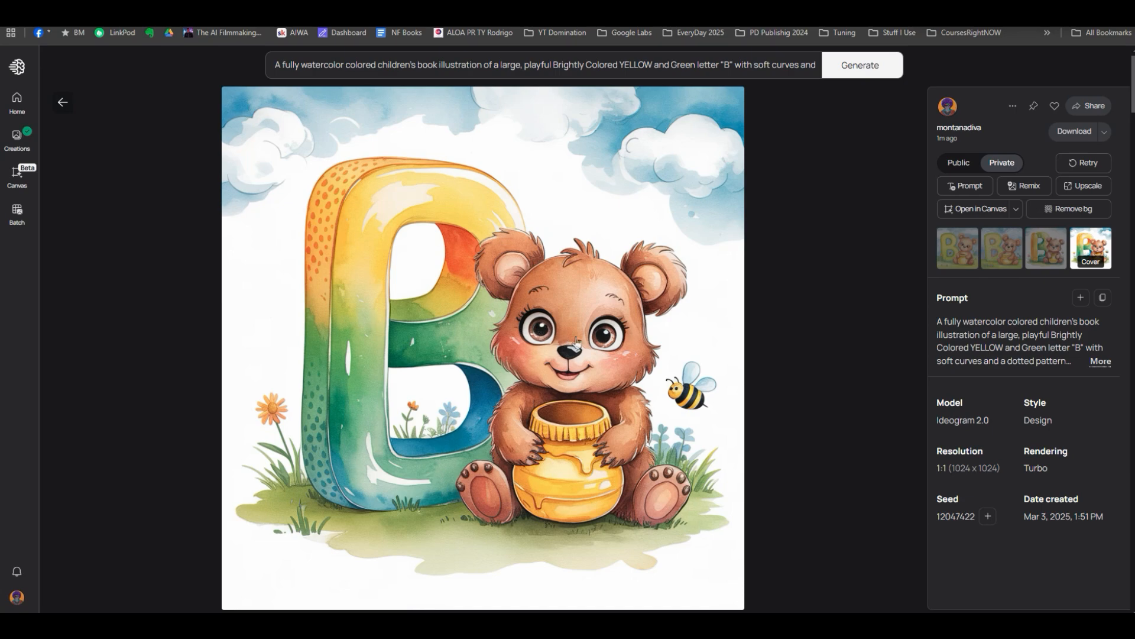
left_click(62, 104)
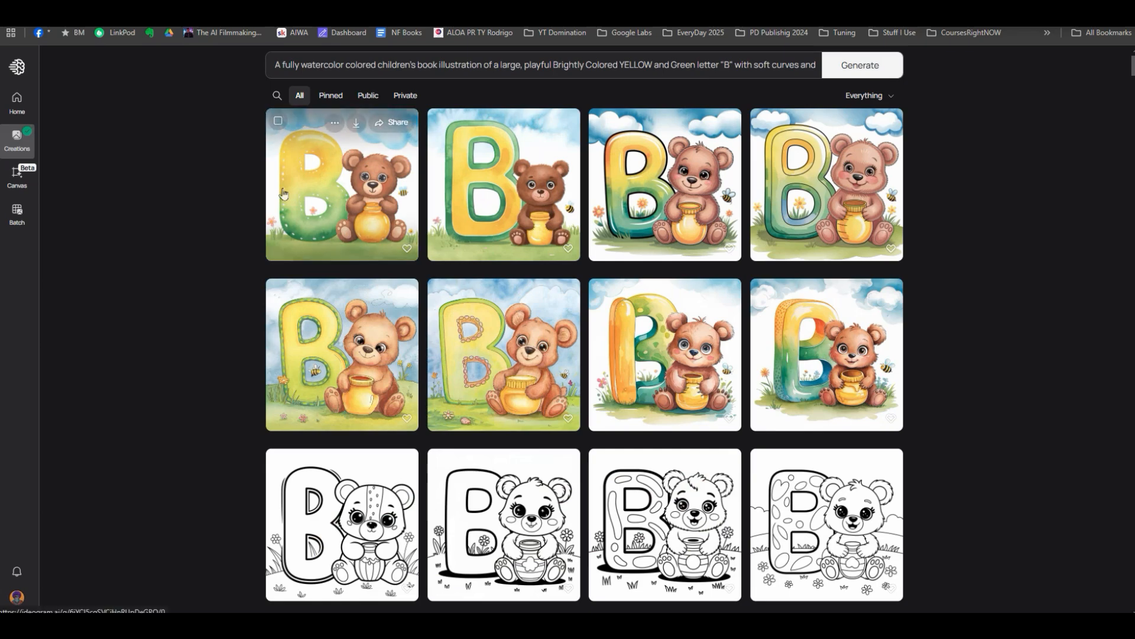
Examine each of the four letter "B" bear watercolors generated with the 2a model, rechecking the first one.
left_click(314, 200)
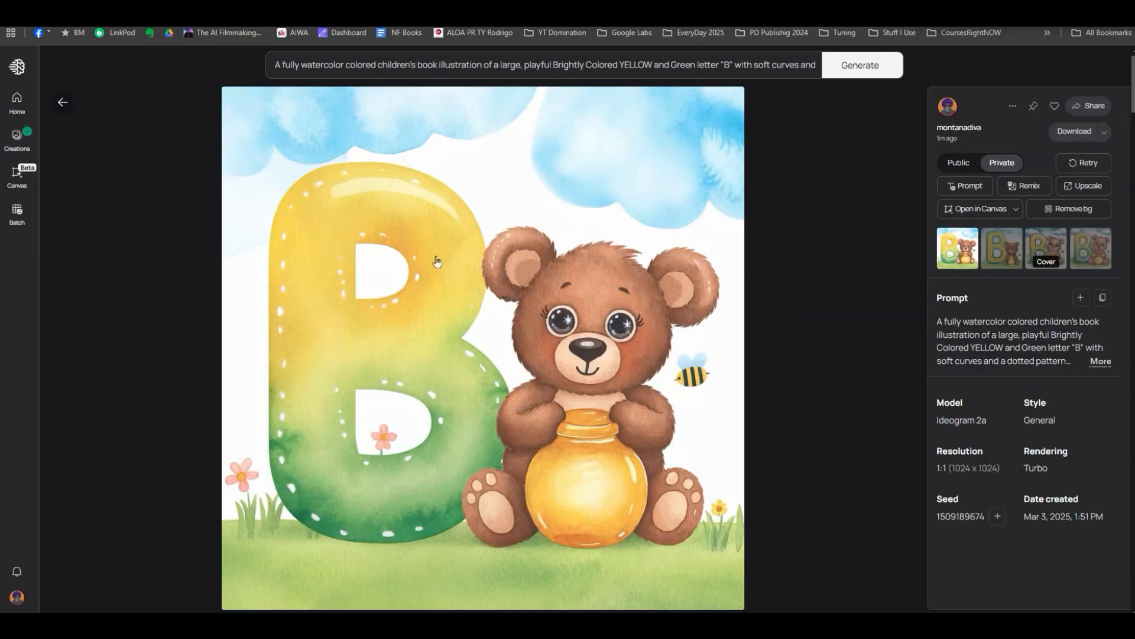
left_click(998, 252)
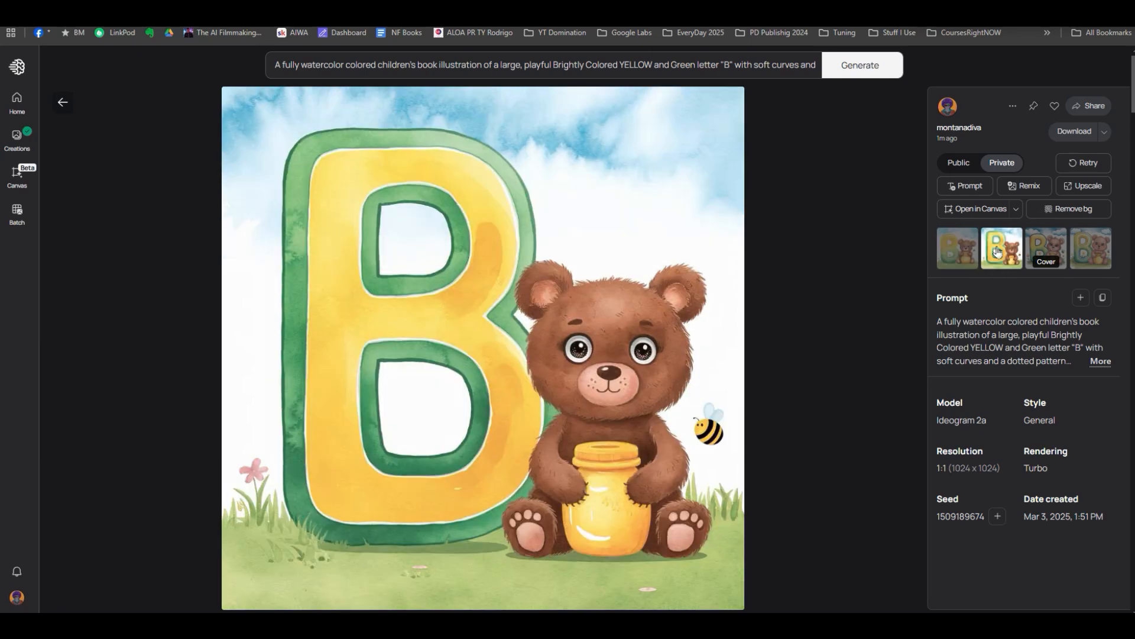
left_click(1041, 241)
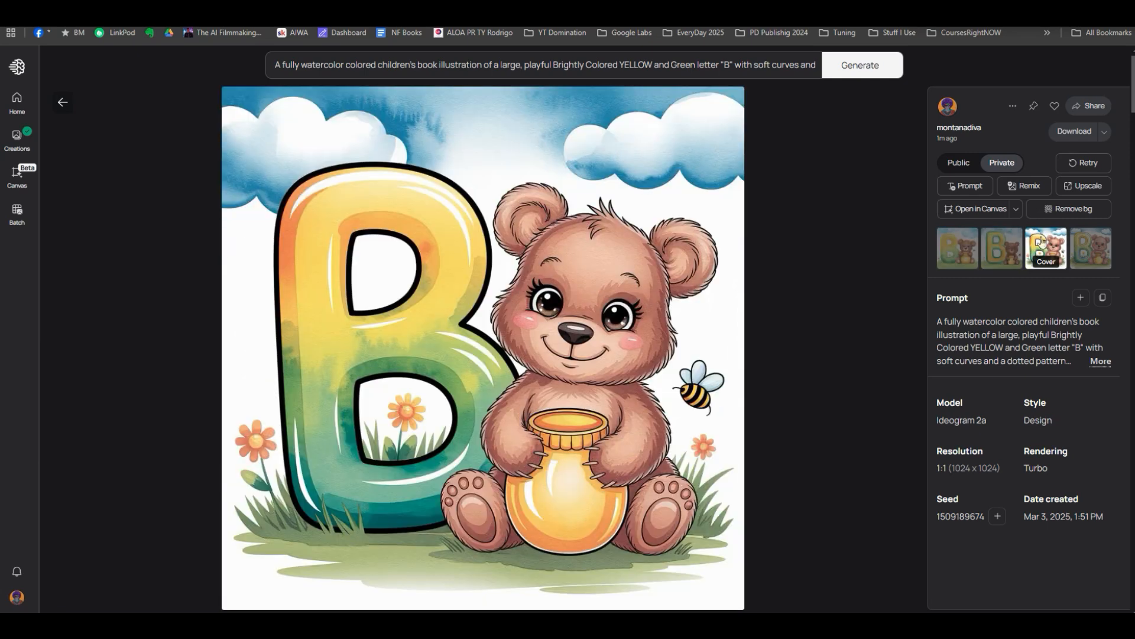
left_click(1087, 245)
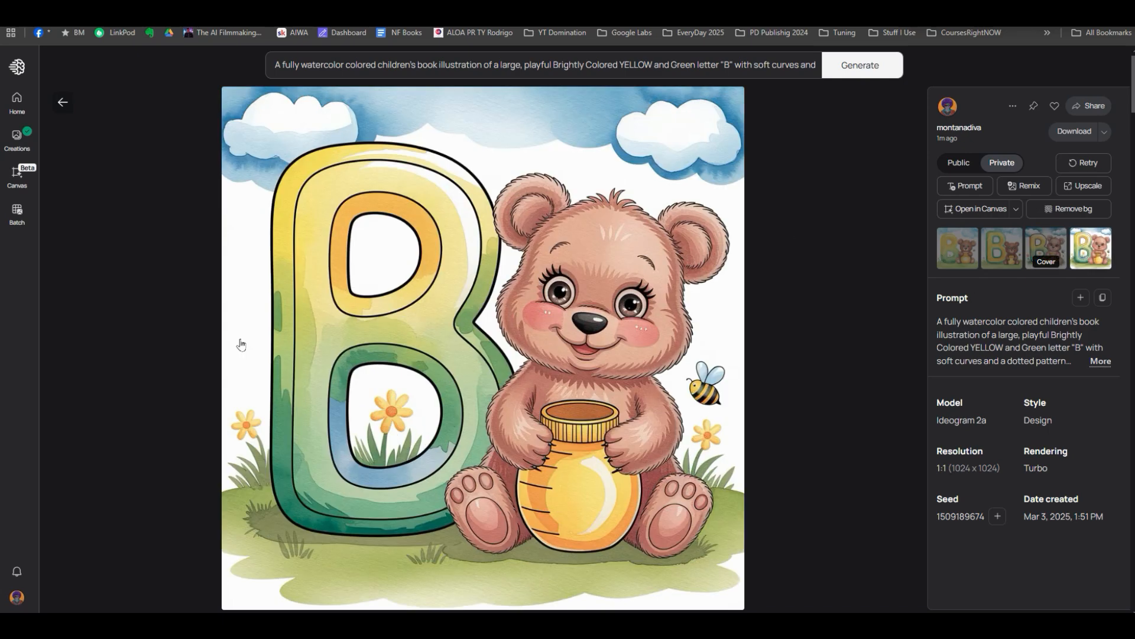
left_click(945, 265)
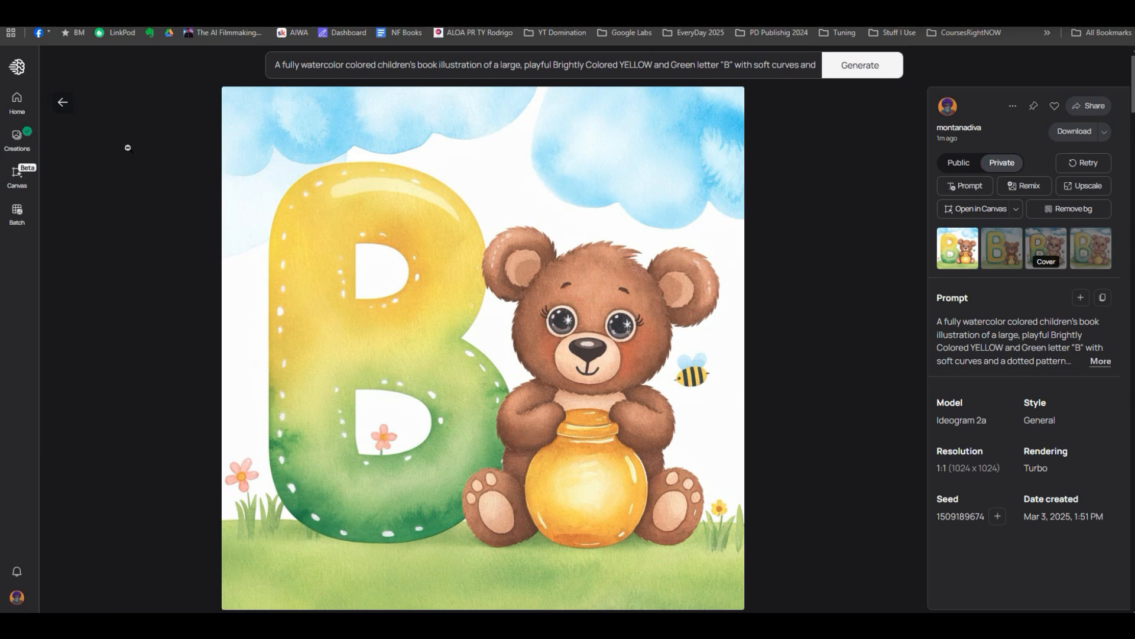
left_click(62, 102)
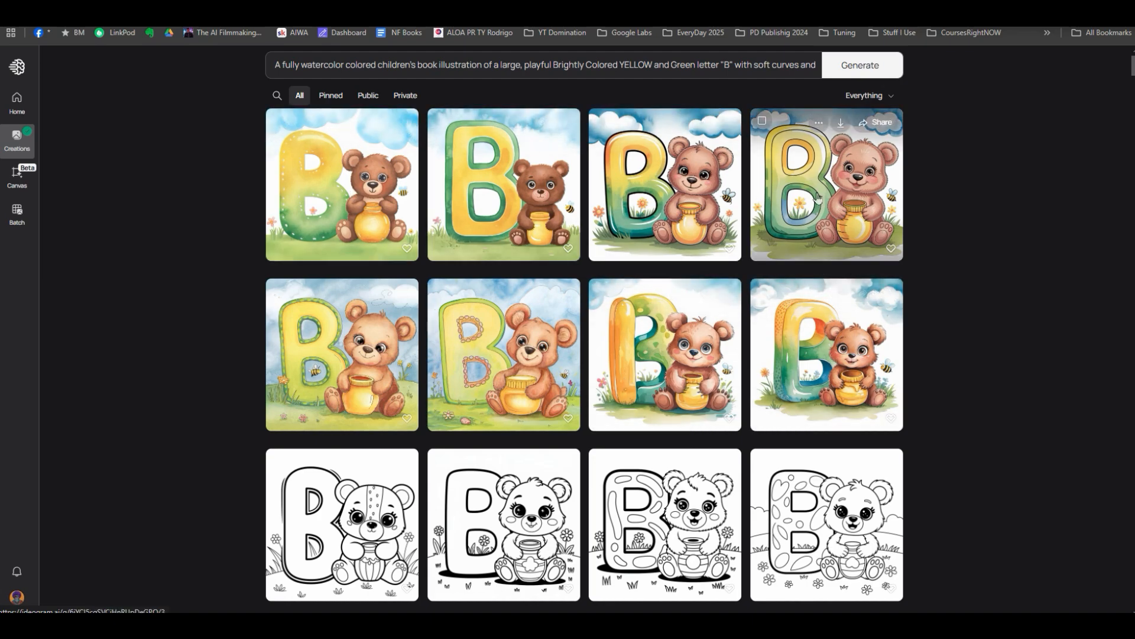
Compare the 2a and 2.0 rows of letter "B" coloring pages side by side in the creations.
scroll(621, 272, "down", 2)
scroll(473, 308, "down", 2)
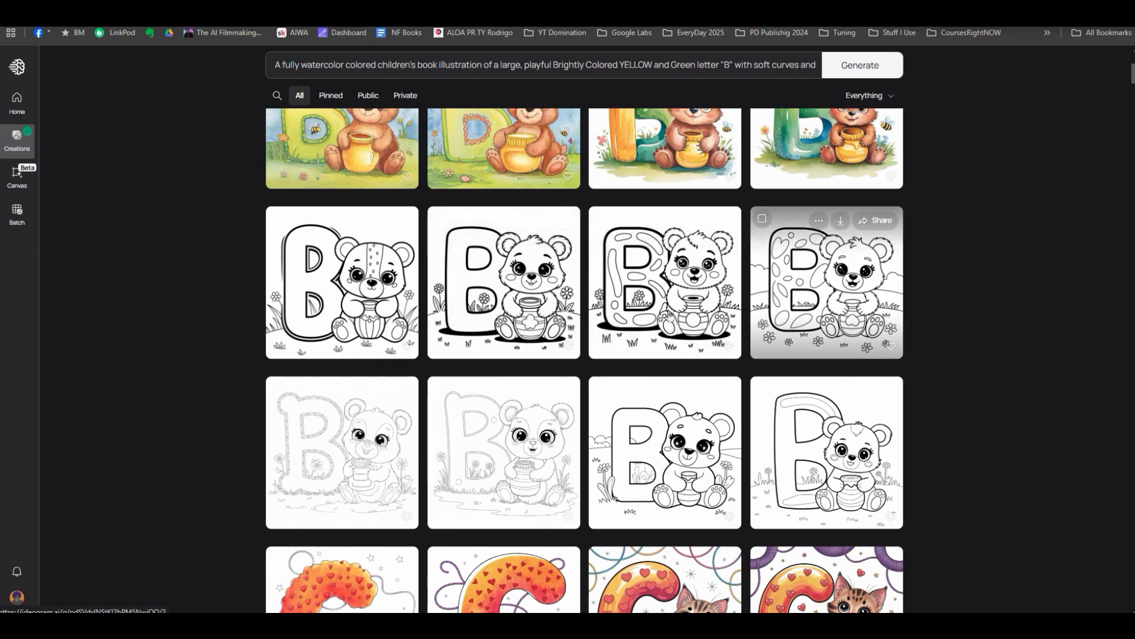
scroll(643, 314, "down", 1)
scroll(643, 315, "down", 1)
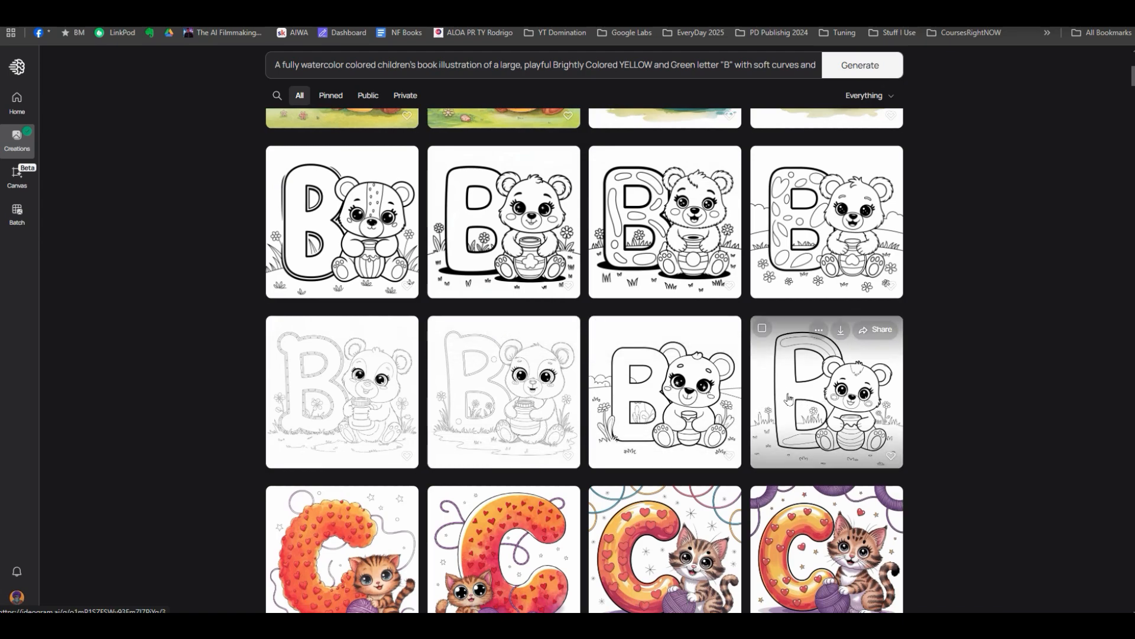
scroll(788, 399, "up", 5)
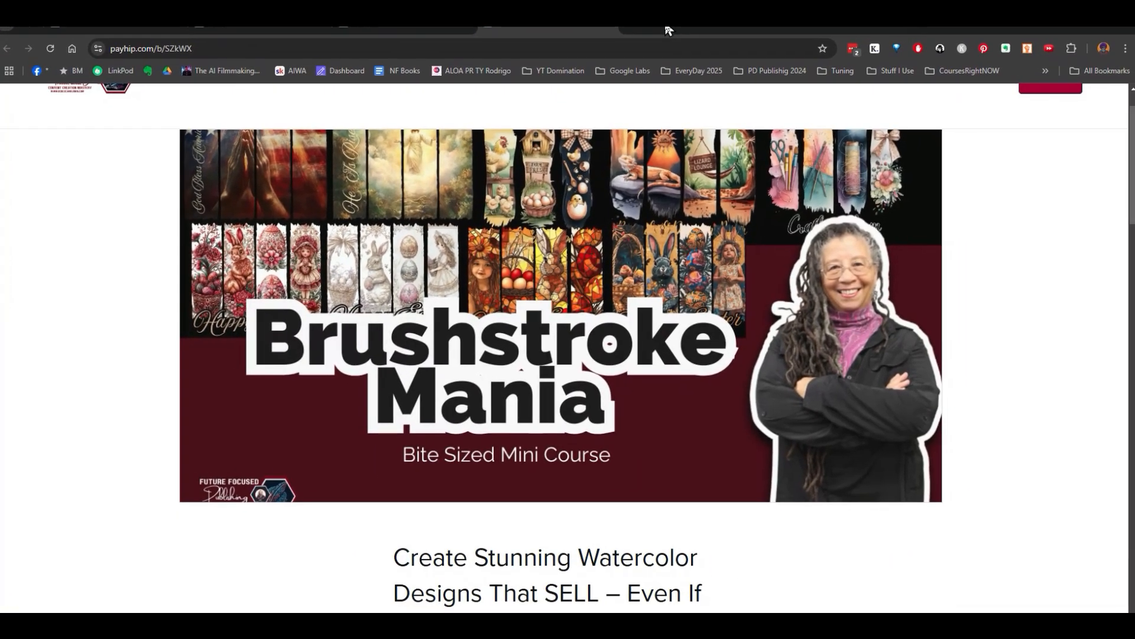
Review the Brushstroke Mania mini course page on Payhip, and move its browser window aside to return to Ideogram.
scroll(637, 234, "up", 2)
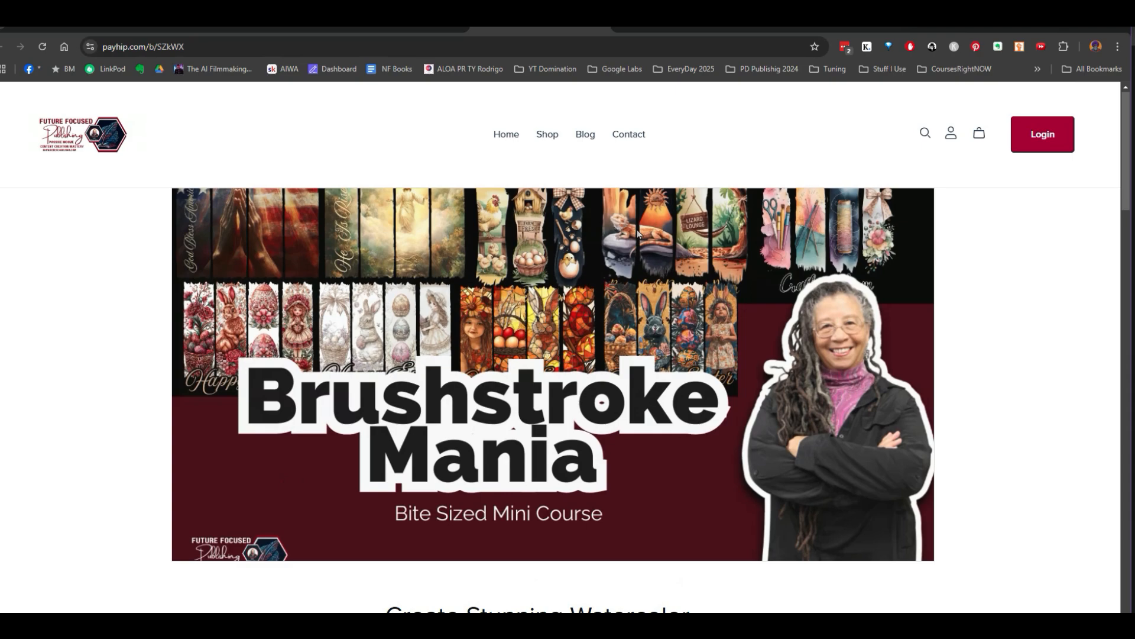
scroll(637, 233, "down", 2)
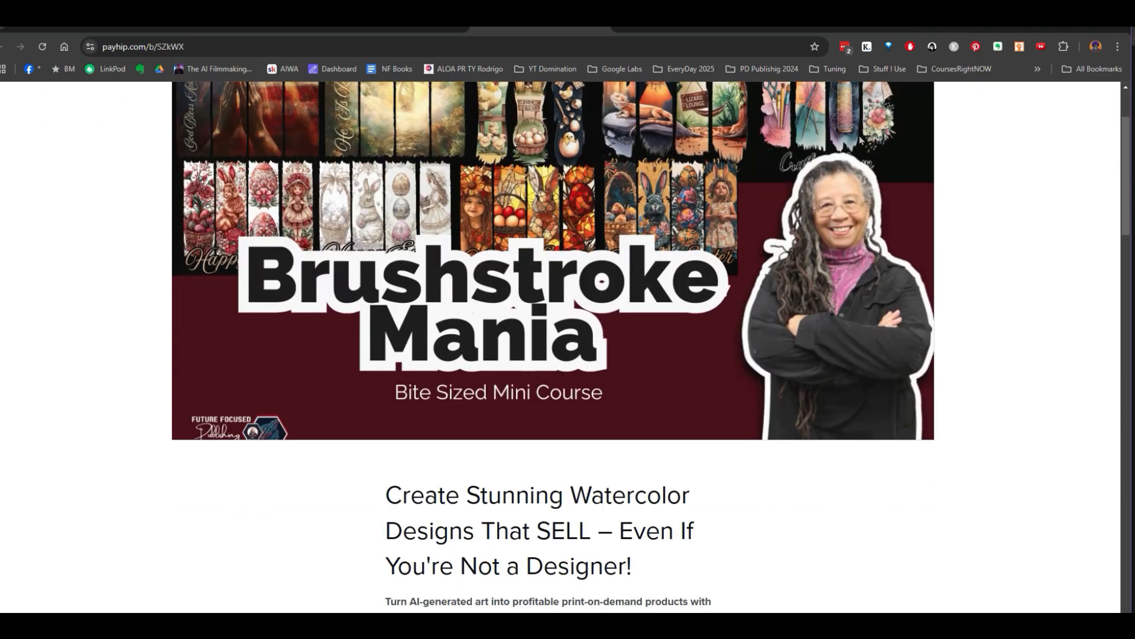
scroll(485, 231, "up", 2)
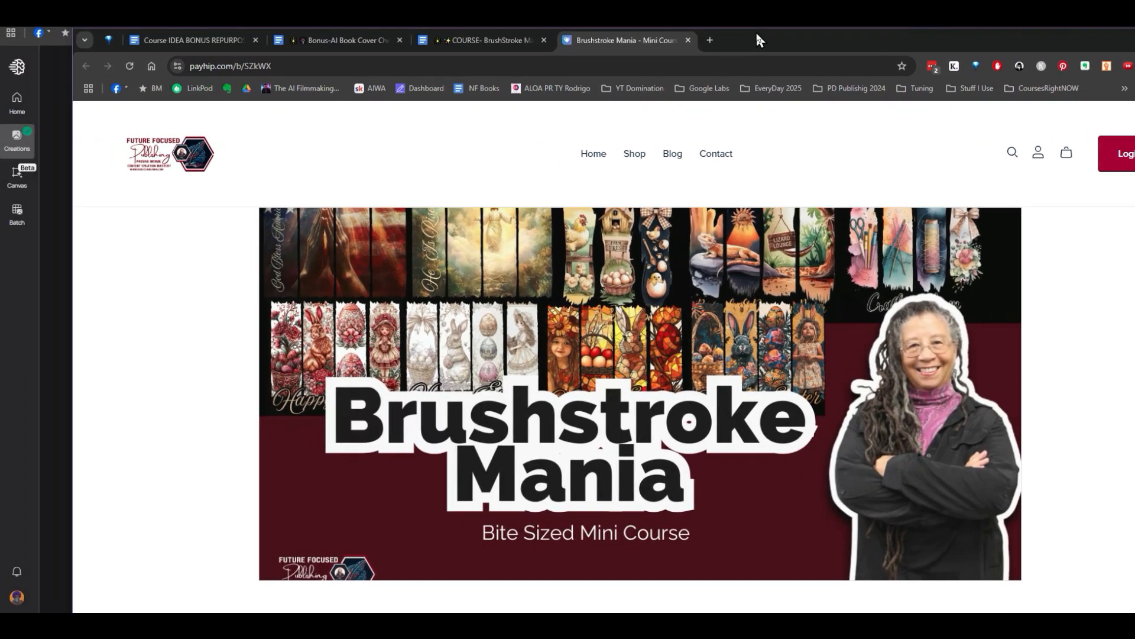
left_click_drag(760, 40, 1134, 65)
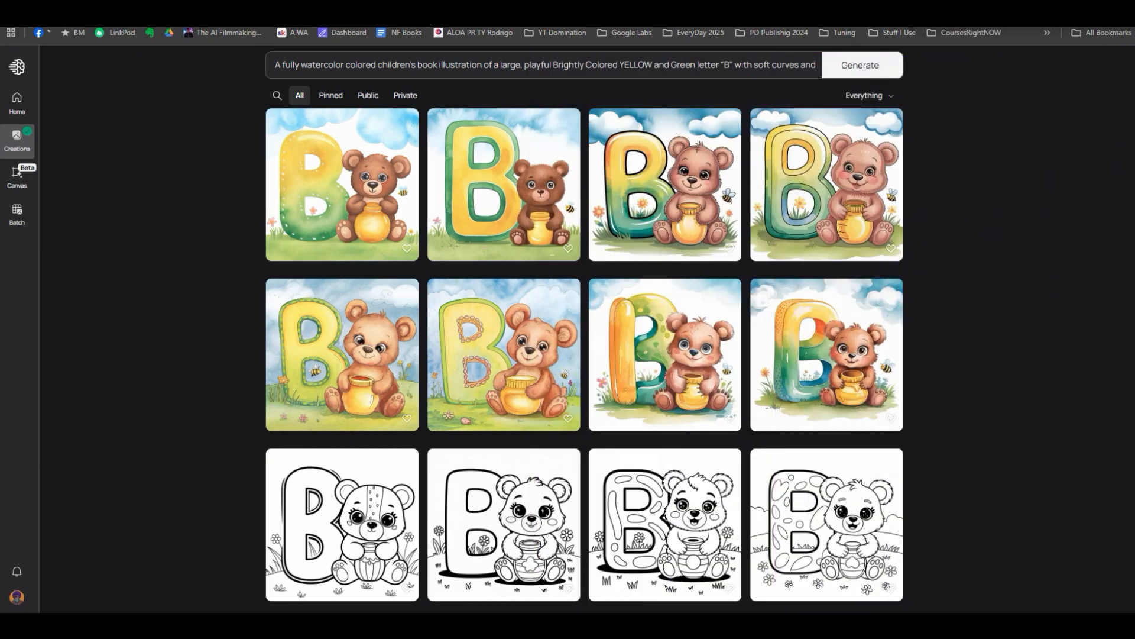
Look back over the letter "B" and "C" results down to the "Leap of Faith" covers.
scroll(918, 324, "down", 10)
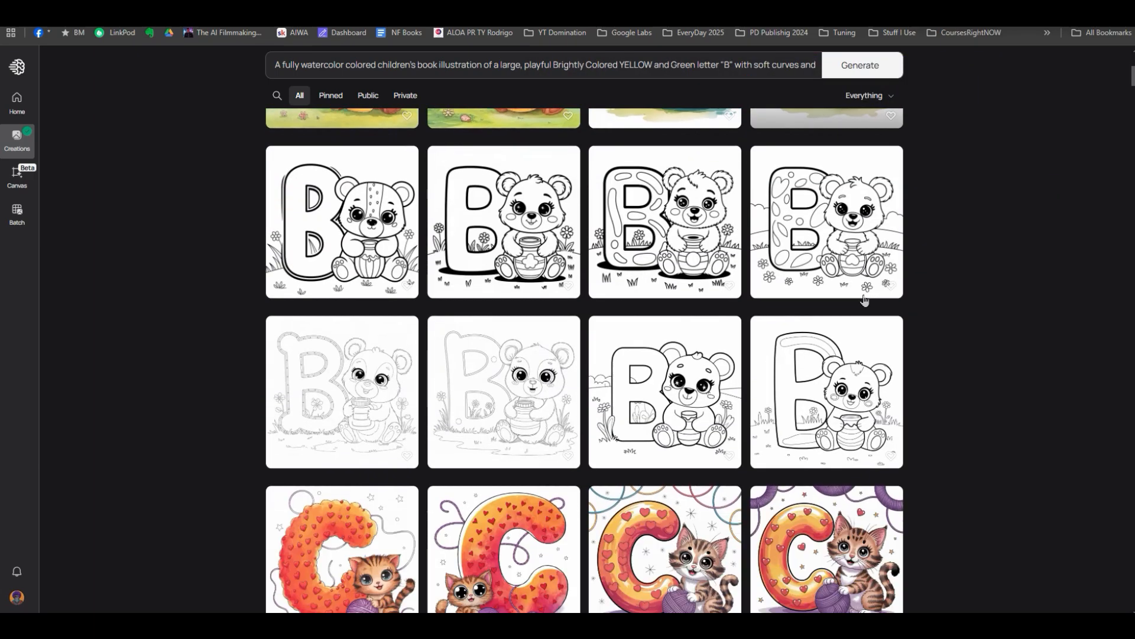
scroll(864, 300, "down", 4)
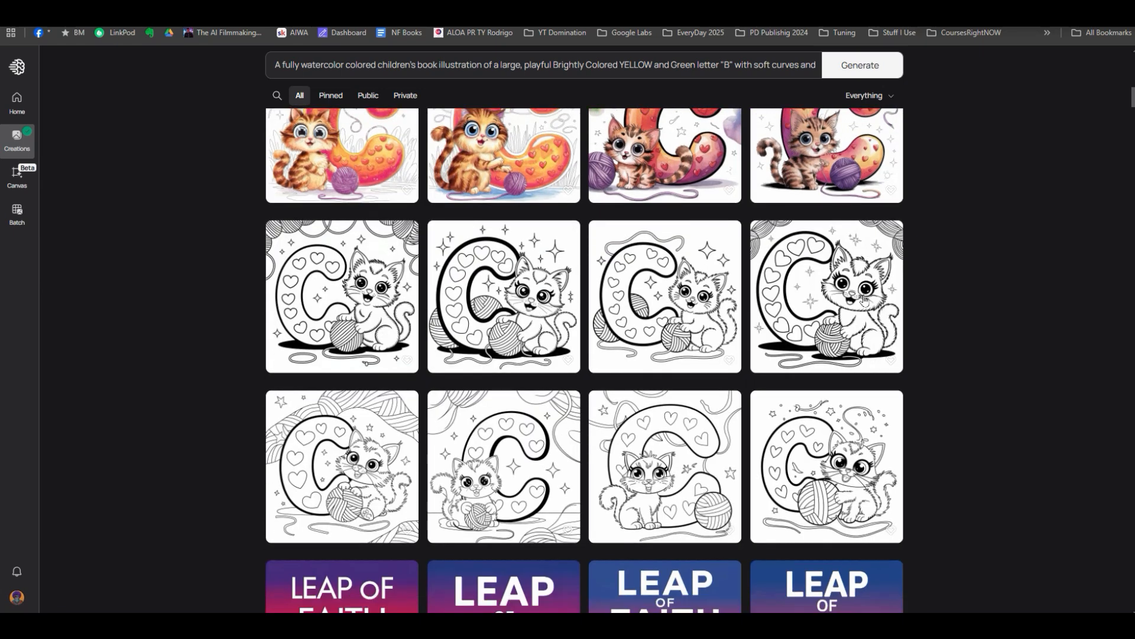